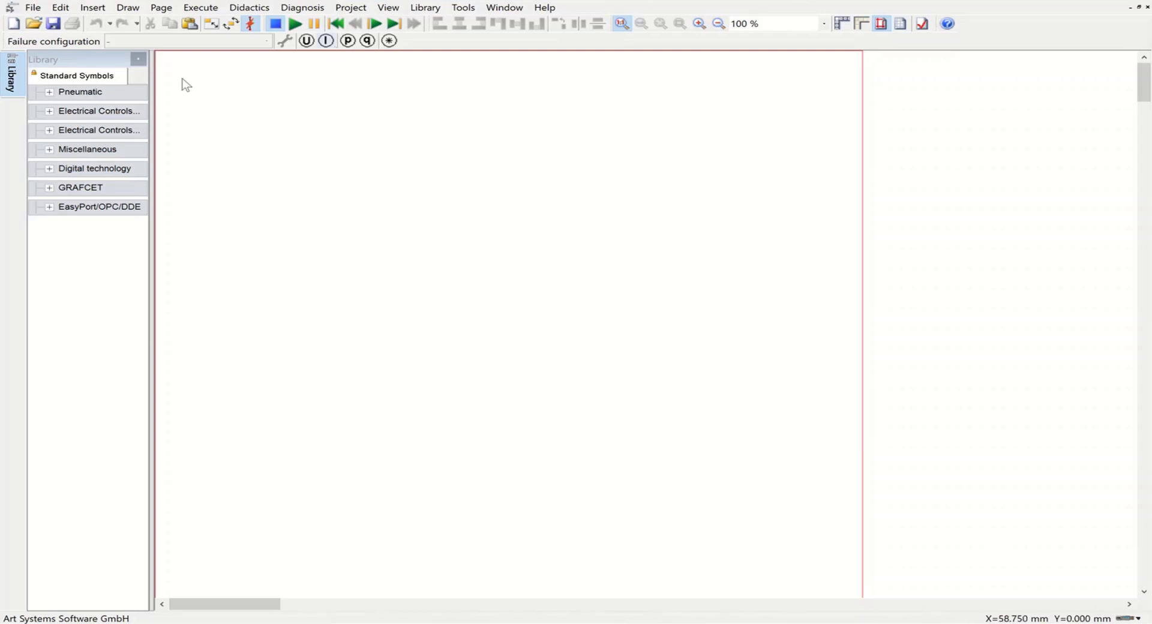
- Place a double-acting cylinder (20 mm piston, 100 mm stroke) from Pneumatic > Actuators near the page top
{"action": "left_click", "coordinate": [50, 93]}
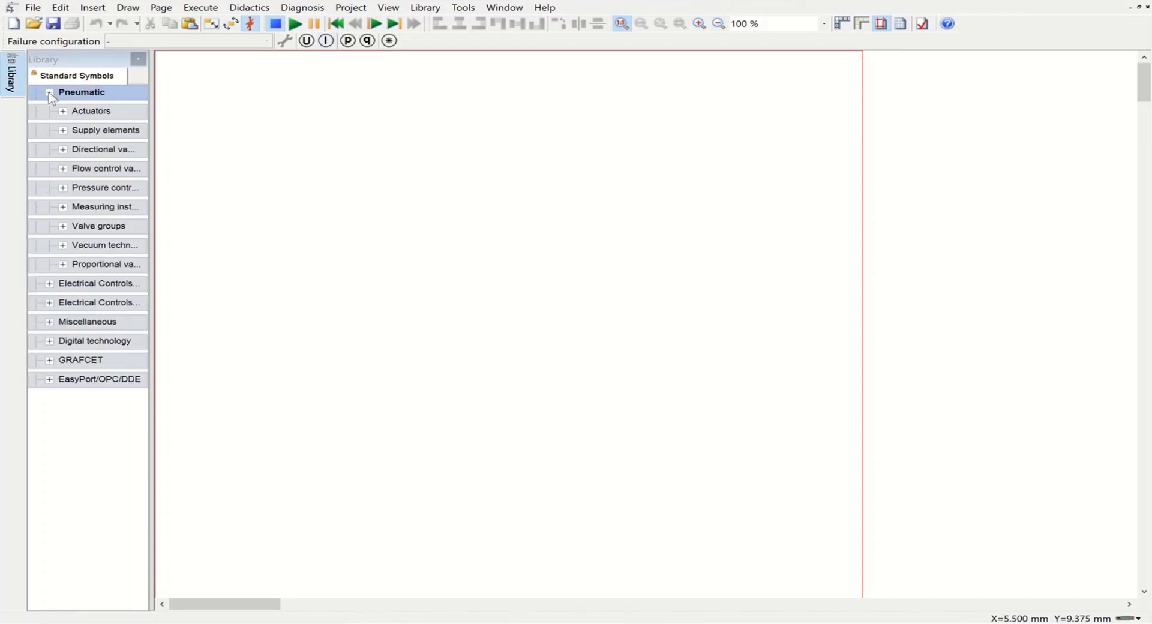
{"action": "left_click", "coordinate": [67, 113]}
{"action": "double_click", "coordinate": [67, 113]}
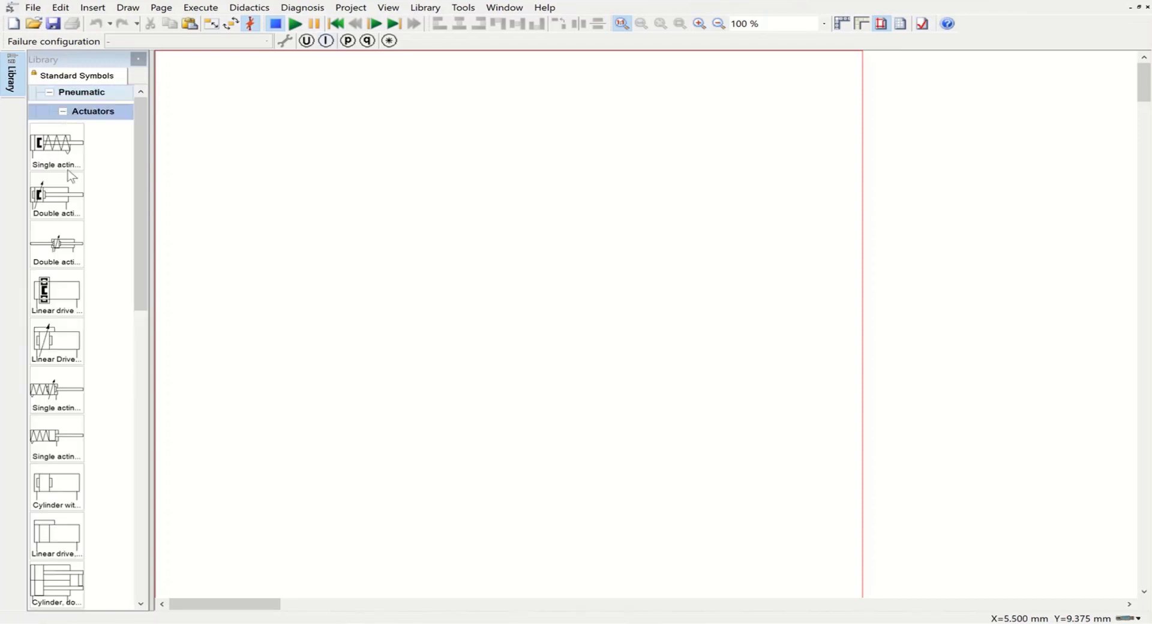
{"action": "left_click_drag", "start_coordinate": [66, 195], "coordinate": [487, 112]}
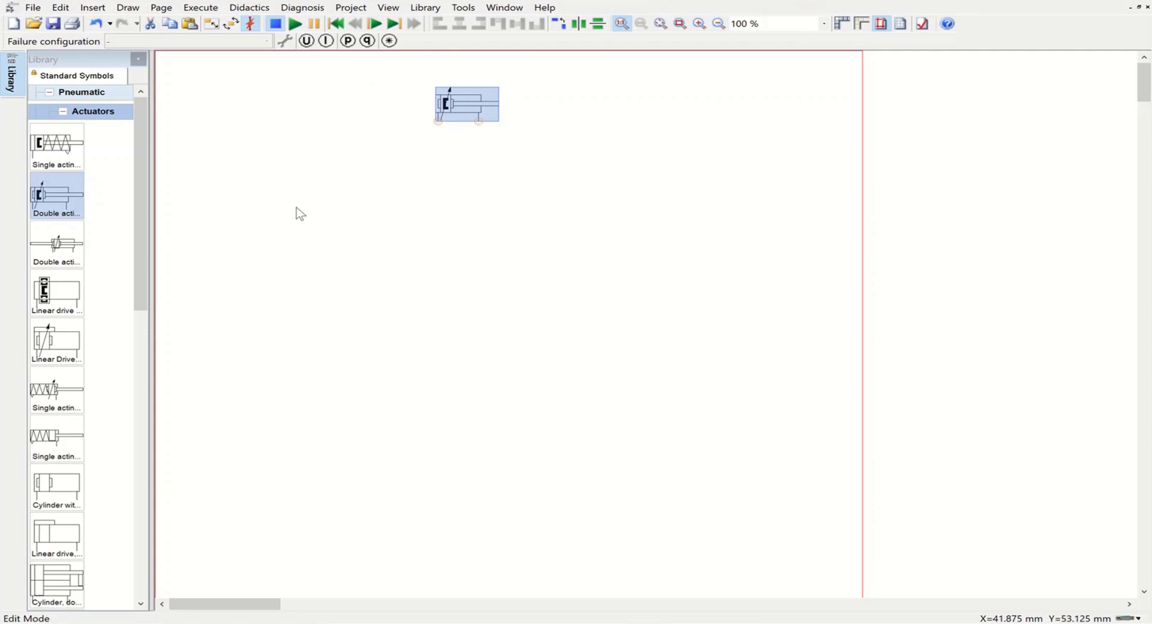
{"action": "left_click", "coordinate": [62, 111]}
- Place a throttle check valve from Flow control and rotate it 180°
{"action": "left_click", "coordinate": [63, 111]}
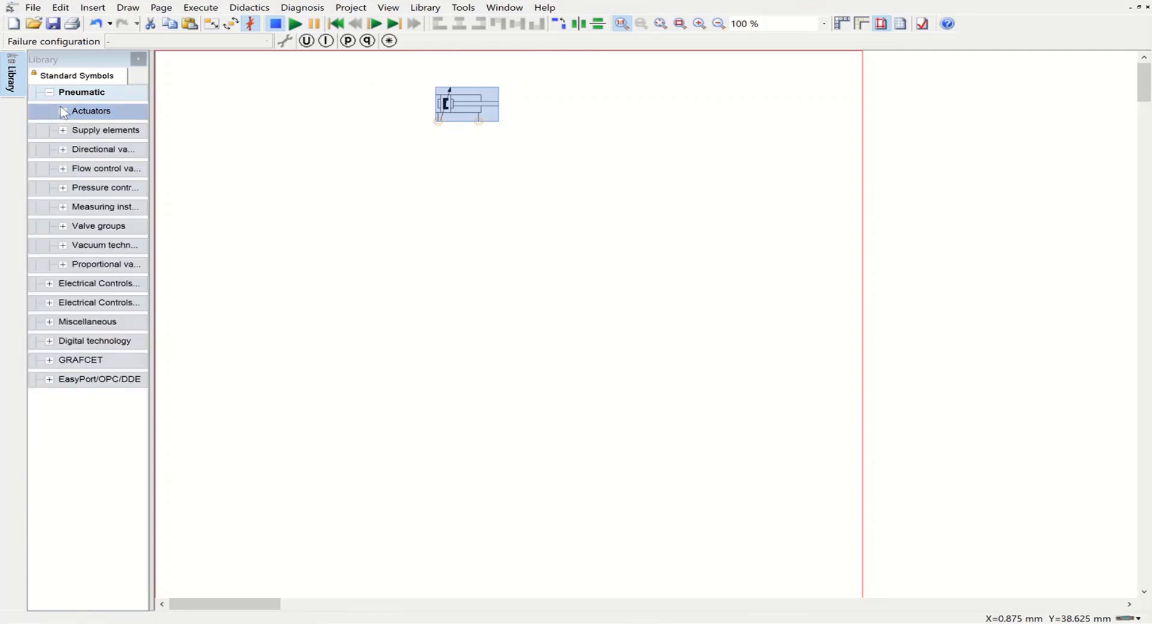
{"action": "left_click", "coordinate": [95, 168]}
{"action": "left_click", "coordinate": [63, 169]}
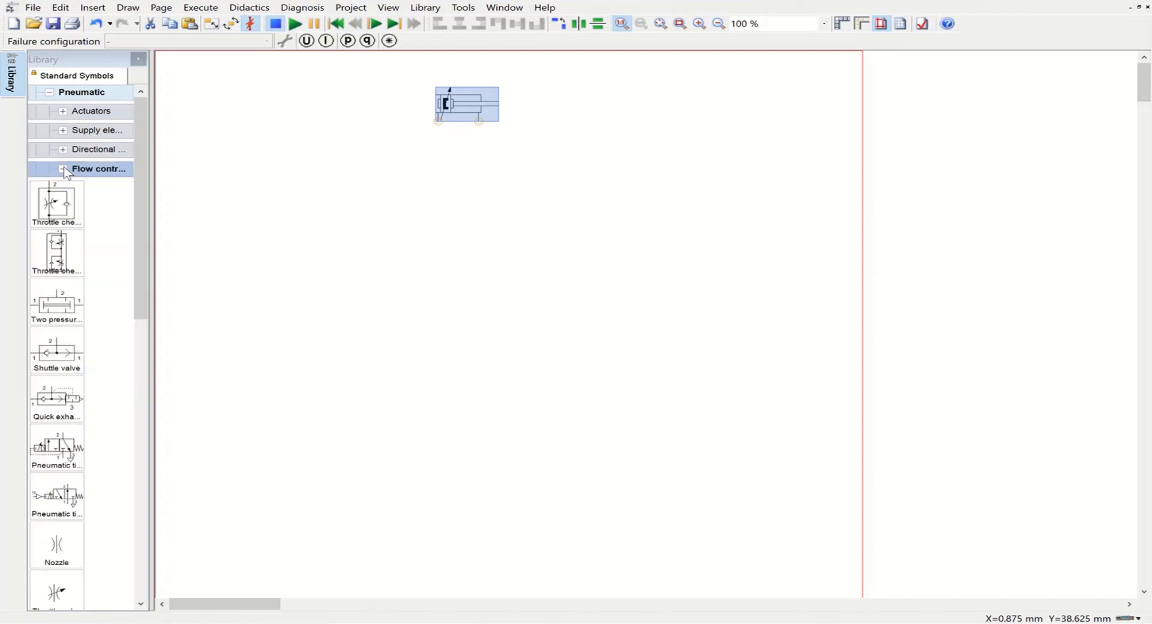
{"action": "left_click_drag", "start_coordinate": [60, 207], "coordinate": [348, 184]}
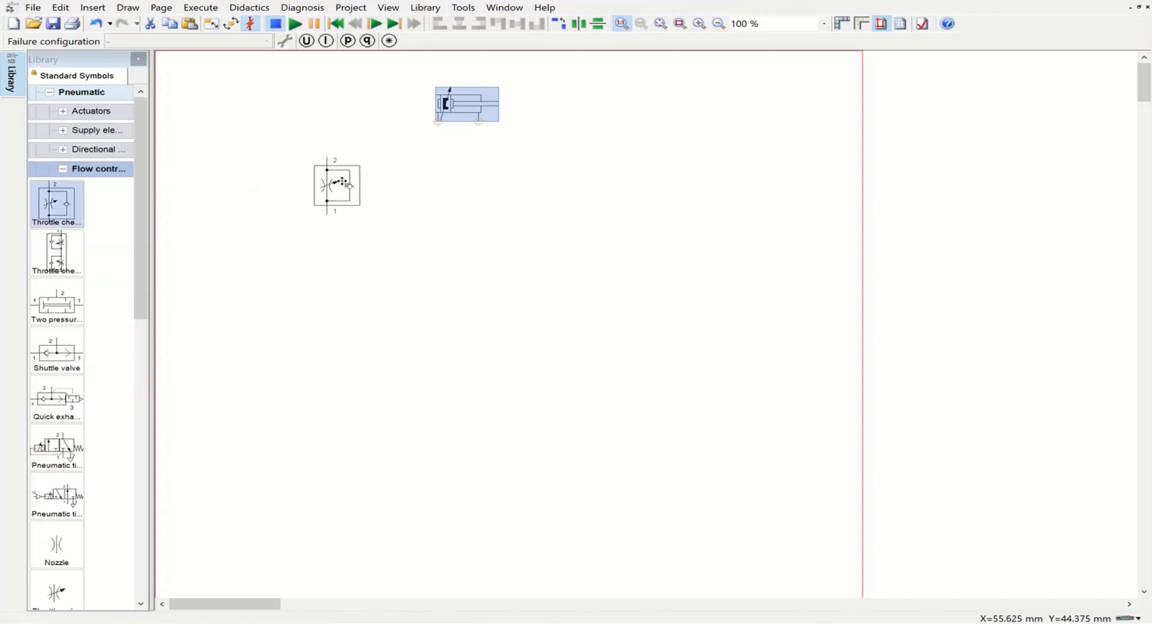
{"action": "left_click", "coordinate": [348, 185]}
{"action": "right_click", "coordinate": [343, 182]}
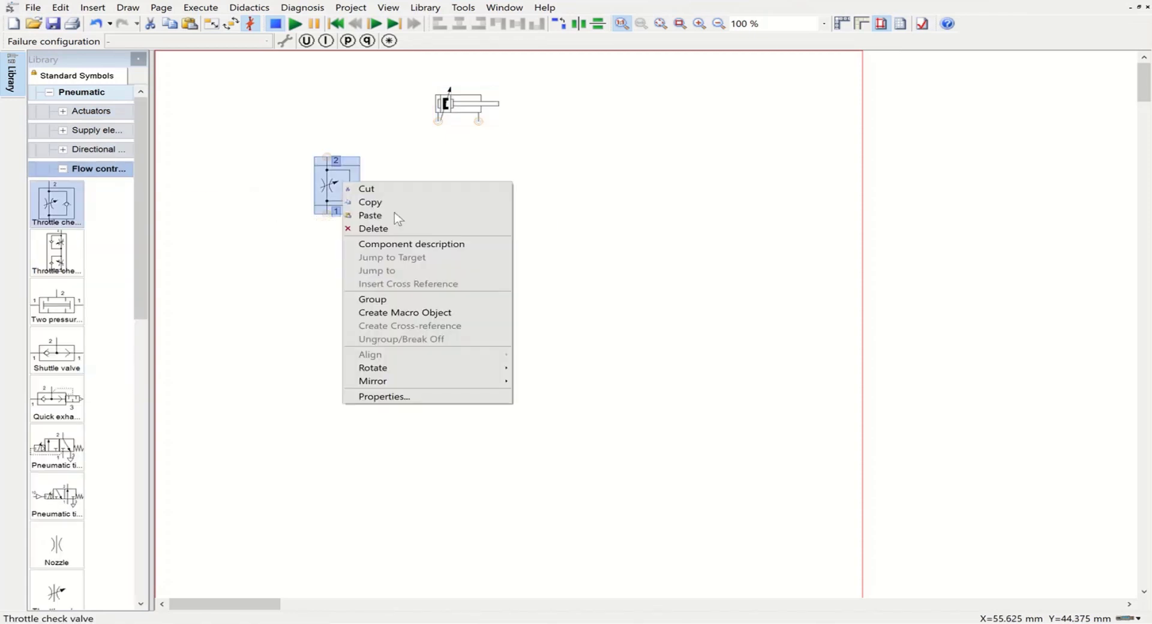
{"action": "mouse_move", "coordinate": [507, 368]}
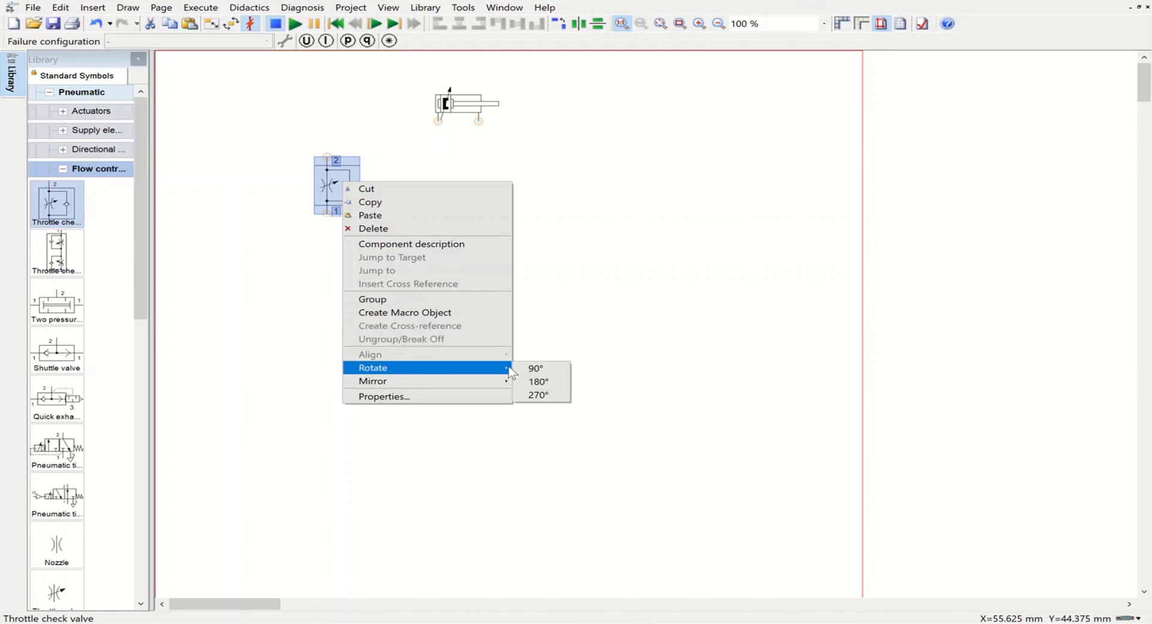
{"action": "left_click", "coordinate": [555, 381]}
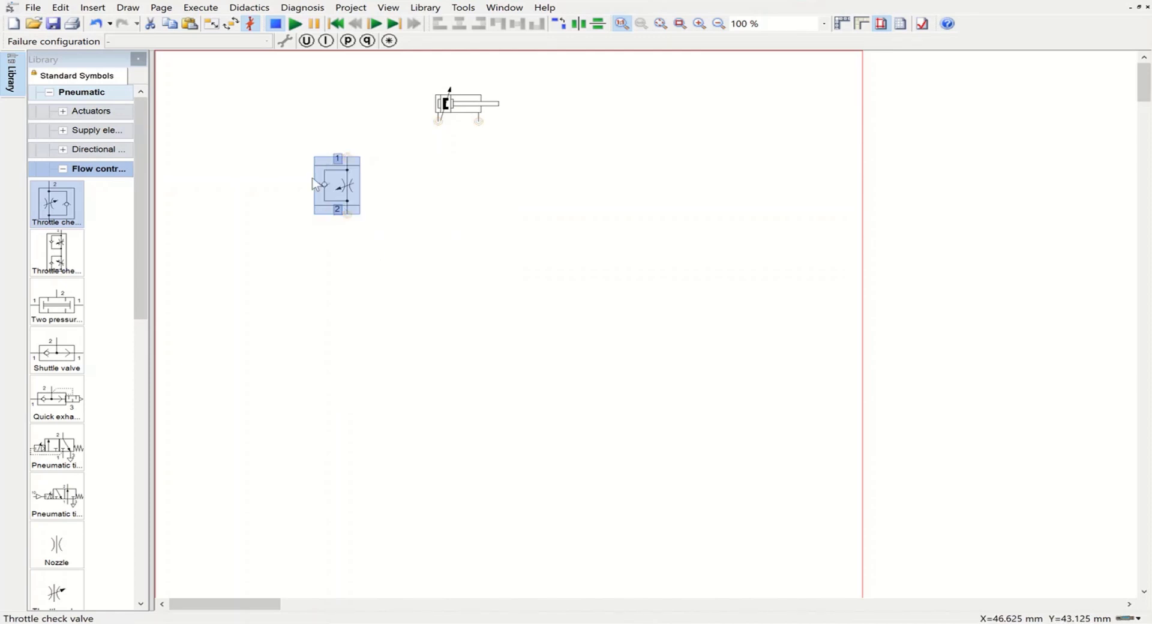
- Duplicate the throttle check valve, line both up under the cylinder and pipe them to its ports
{"action": "key", "text": "ctrl+c"}
{"action": "key", "text": "ctrl+v"}
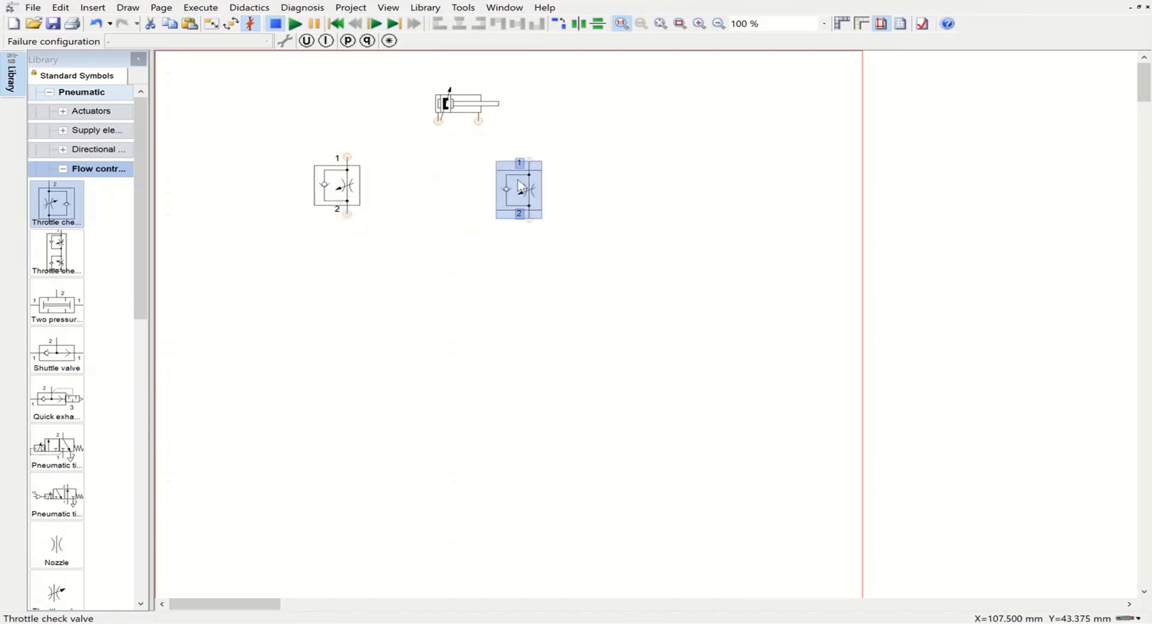
{"action": "left_click_drag", "start_coordinate": [520, 183], "coordinate": [582, 179]}
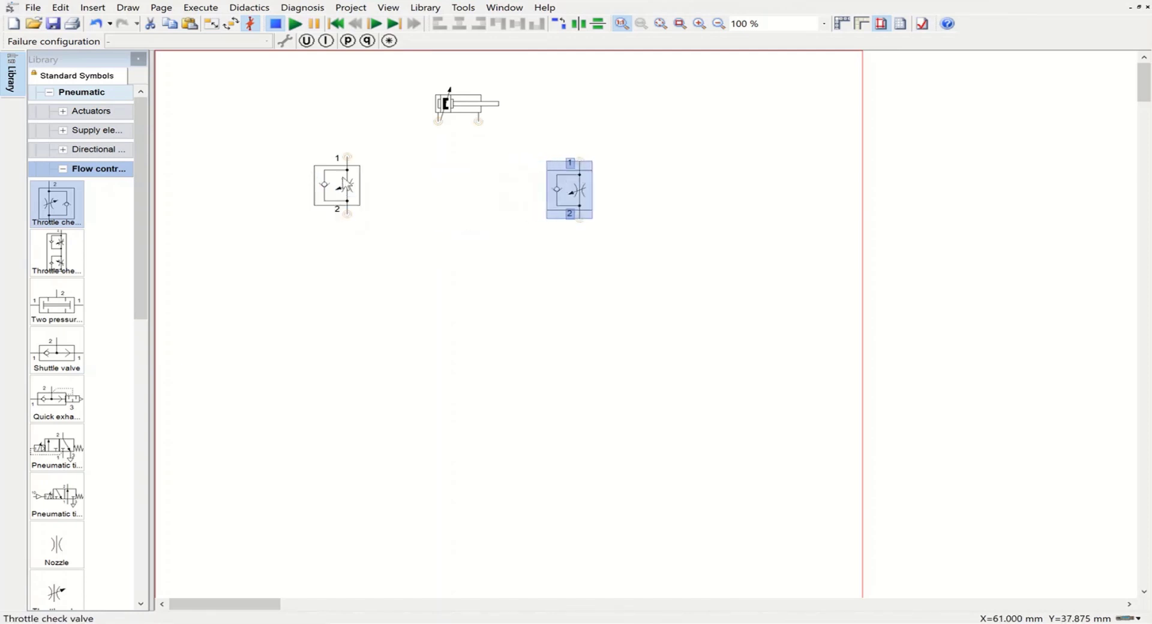
{"action": "left_click", "coordinate": [363, 182]}
{"action": "mouse_move", "coordinate": [362, 182]}
{"action": "left_mouse_down"}
{"action": "mouse_move", "coordinate": [436, 136]}
{"action": "mouse_move", "coordinate": [439, 122]}
{"action": "left_mouse_up"}
{"action": "left_click", "coordinate": [409, 182]}
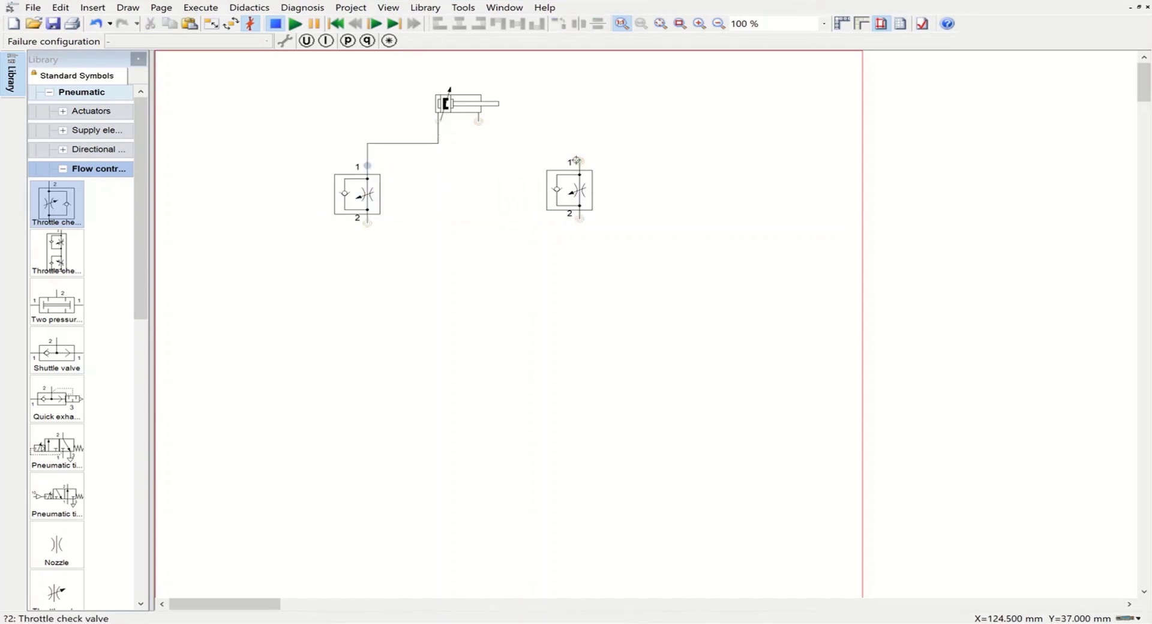
{"action": "mouse_move", "coordinate": [579, 160]}
{"action": "left_mouse_down"}
{"action": "mouse_move", "coordinate": [480, 136]}
{"action": "mouse_move", "coordinate": [479, 123]}
{"action": "left_mouse_up"}
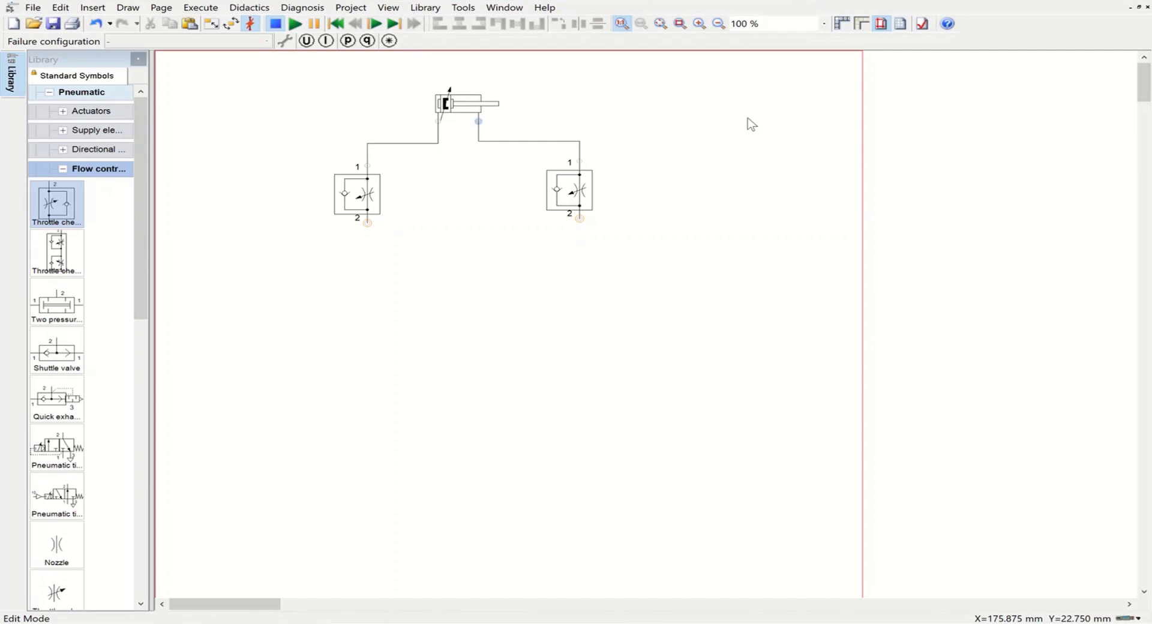
{"action": "left_click", "coordinate": [63, 149]}
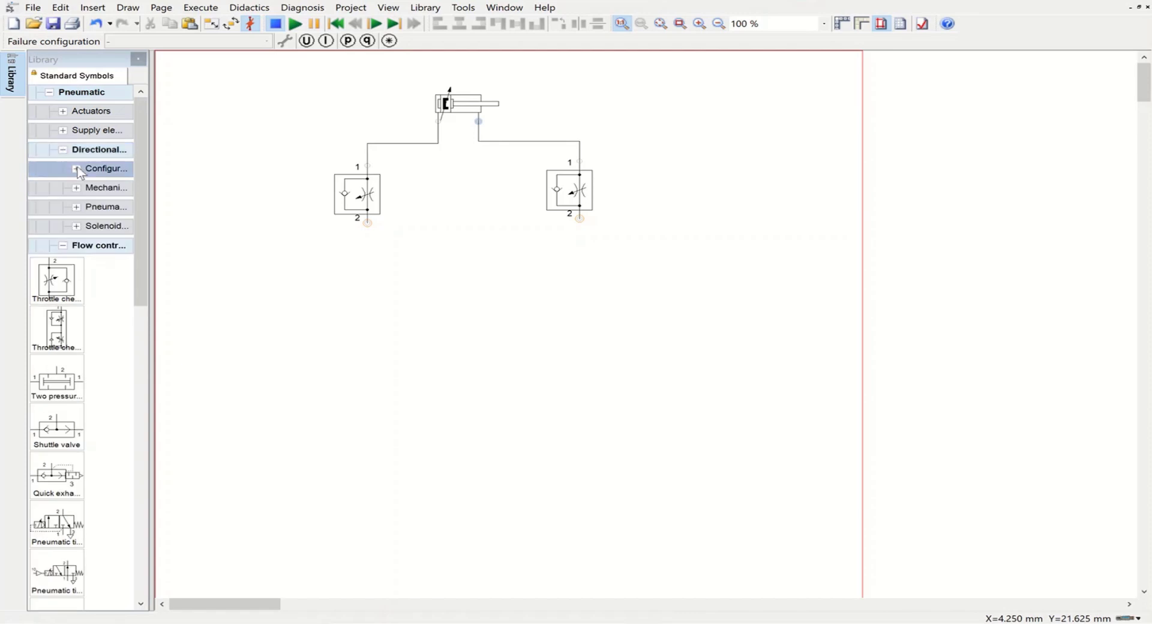
- Place a 5/n way valve below the throttle valves and pipe its ports 4 and 2 to them
{"action": "left_click", "coordinate": [76, 170]}
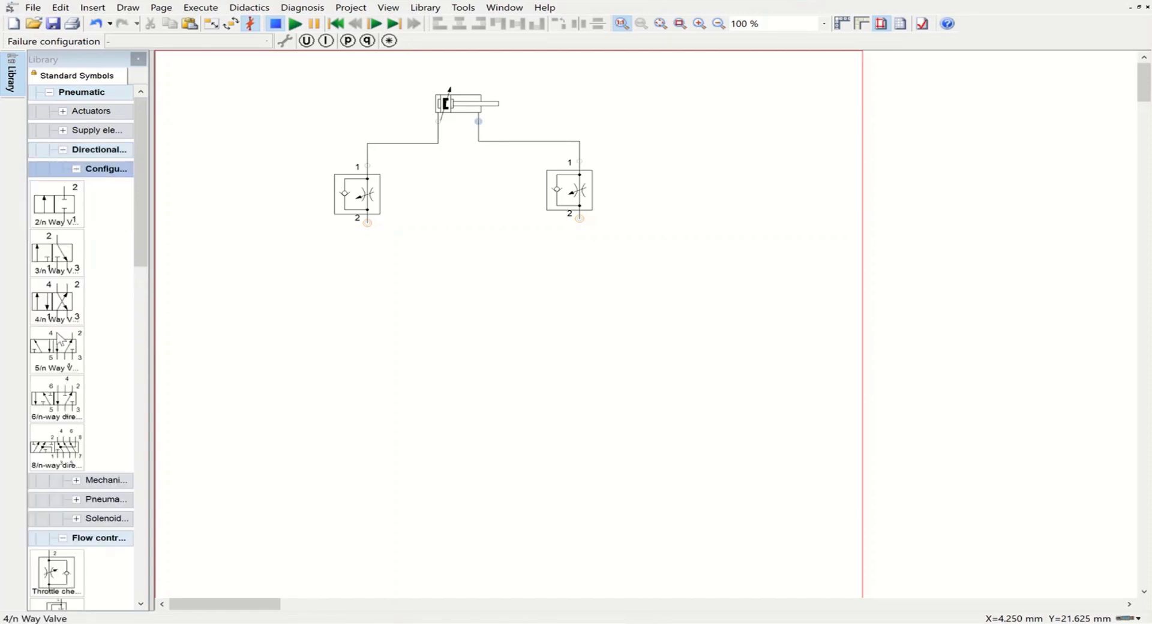
{"action": "left_click_drag", "start_coordinate": [57, 348], "coordinate": [367, 222]}
{"action": "left_click", "coordinate": [658, 298]}
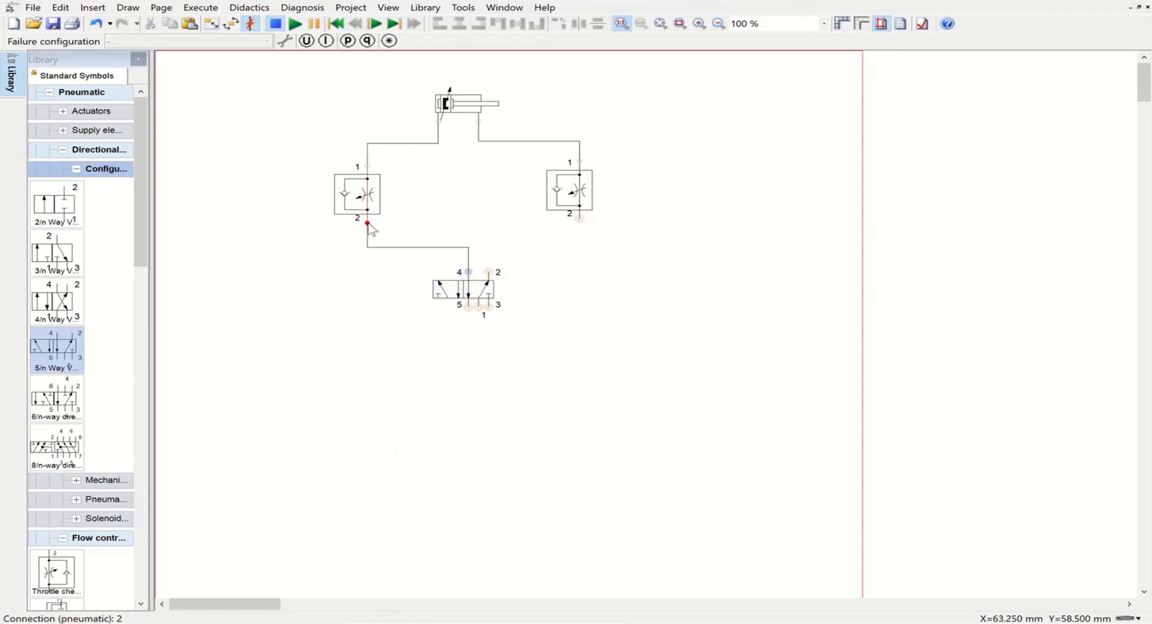
{"action": "left_click_drag", "start_coordinate": [489, 272], "coordinate": [583, 221]}
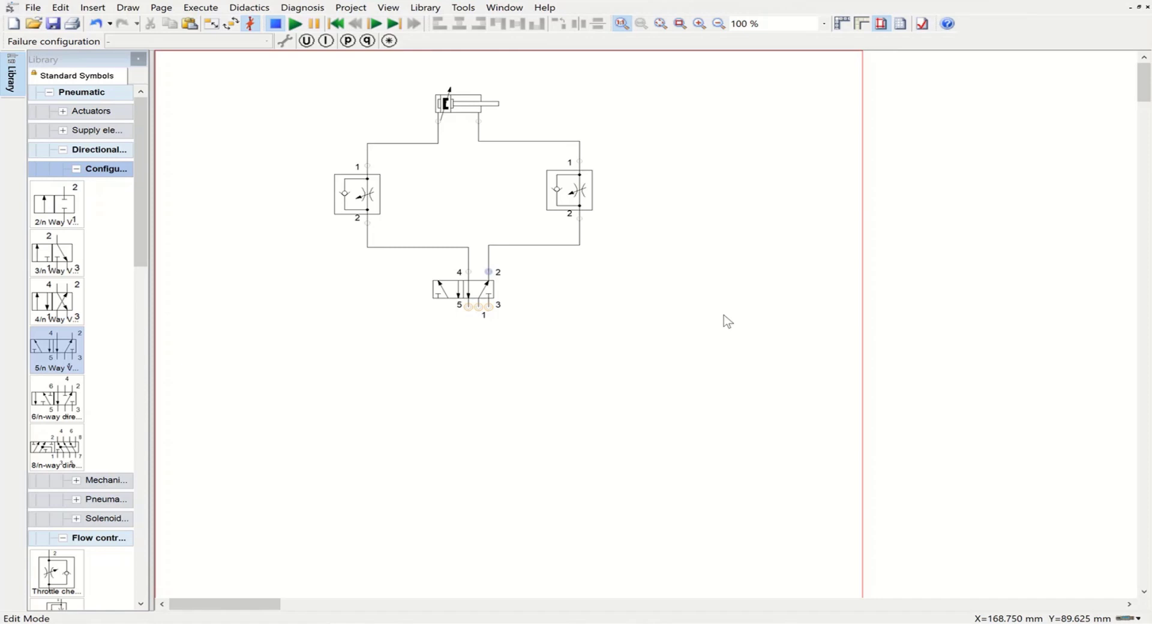
{"action": "double_click", "coordinate": [478, 296]}
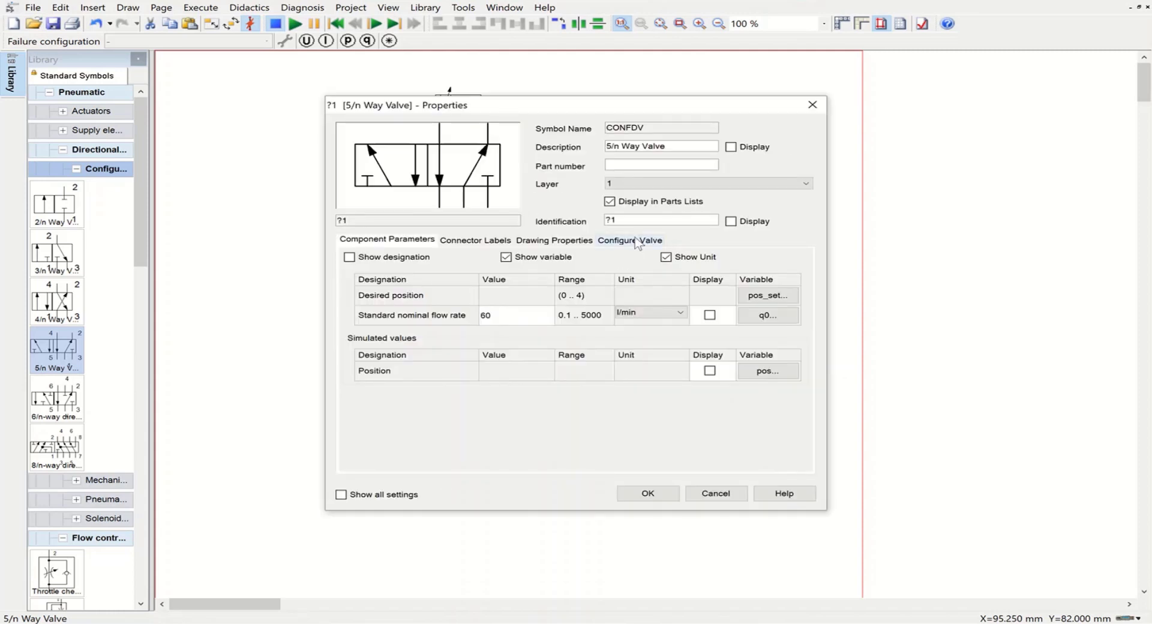
- Configure the 5/n way valve with pneumatic pilot actuation on the left and right sides
{"action": "left_click", "coordinate": [631, 240]}
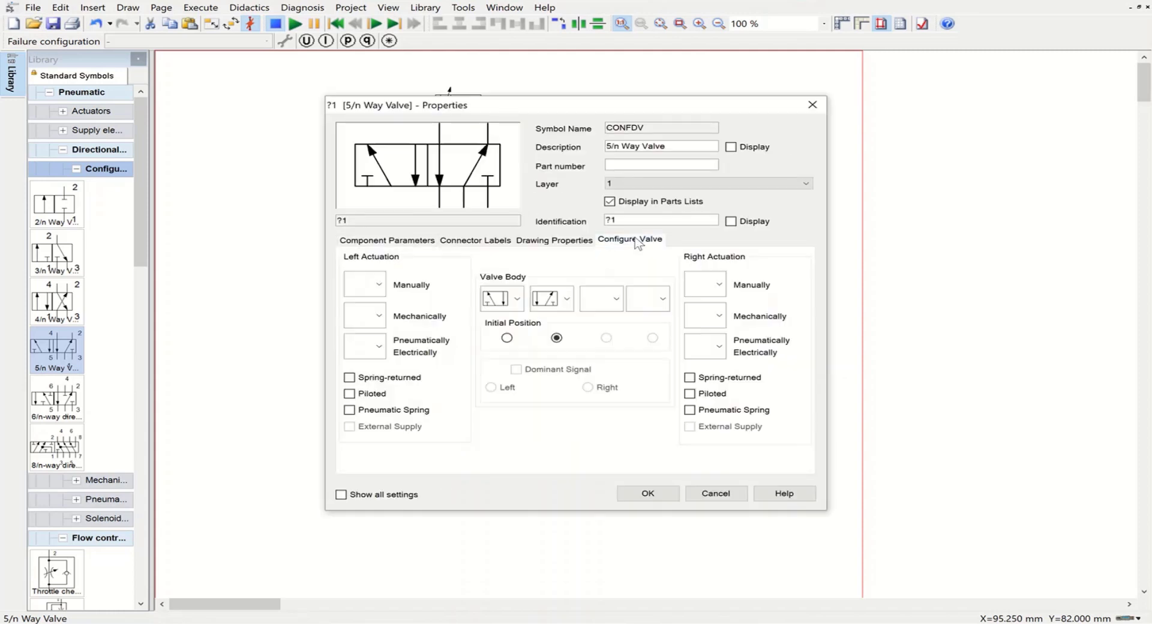
{"action": "left_click", "coordinate": [381, 348]}
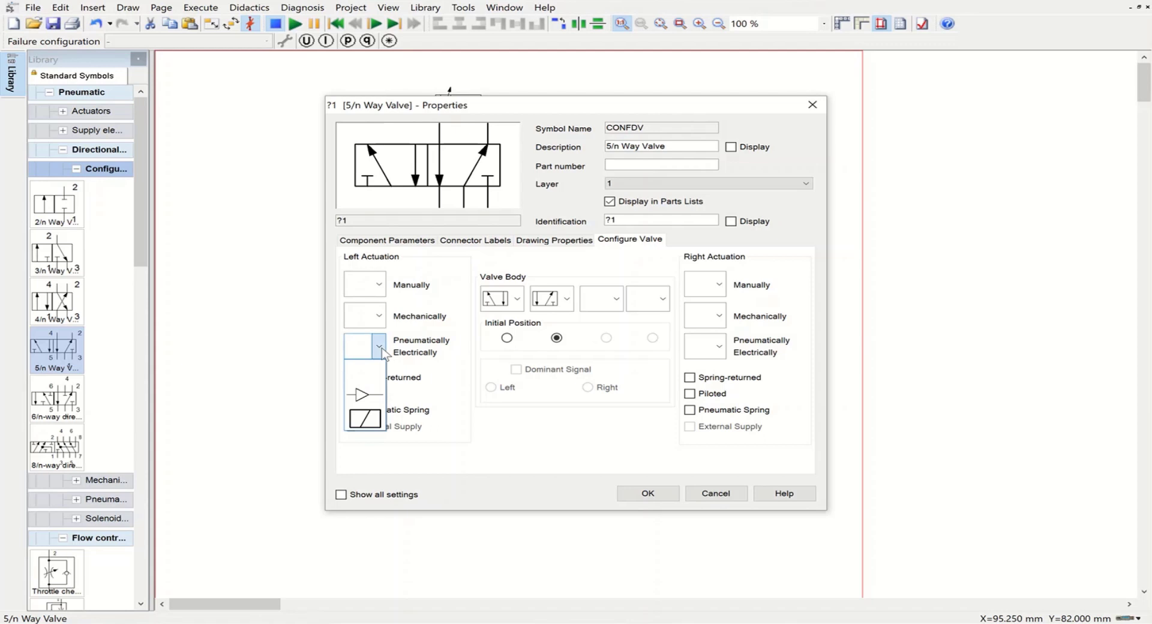
{"action": "left_click", "coordinate": [363, 394]}
{"action": "left_click", "coordinate": [719, 346]}
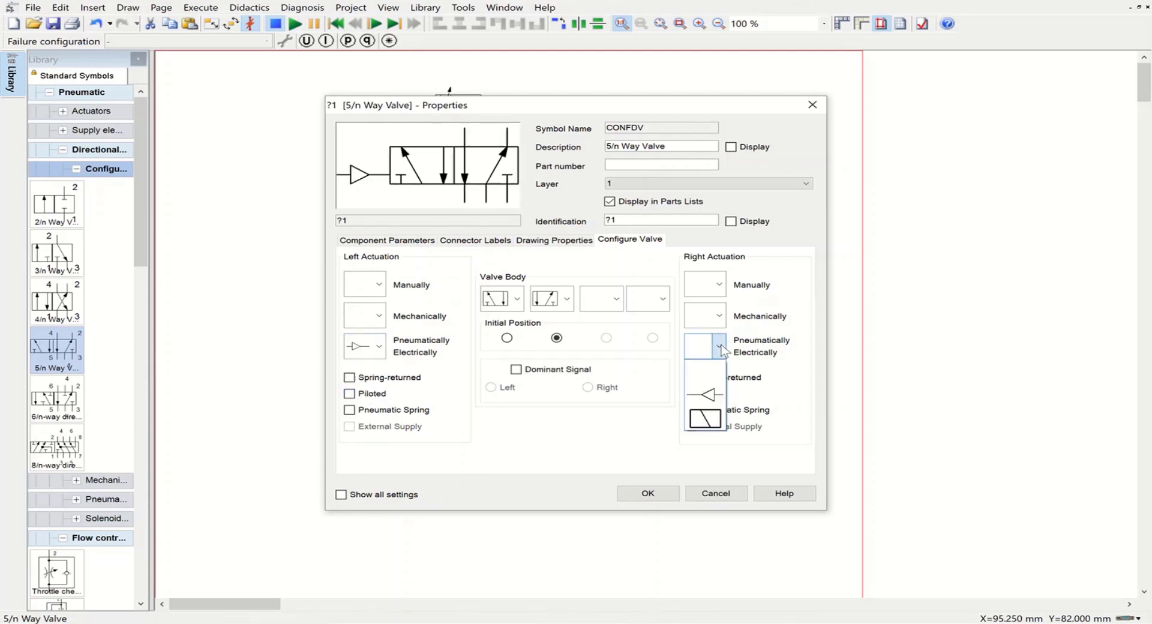
{"action": "left_click", "coordinate": [712, 389]}
{"action": "left_click", "coordinate": [648, 493]}
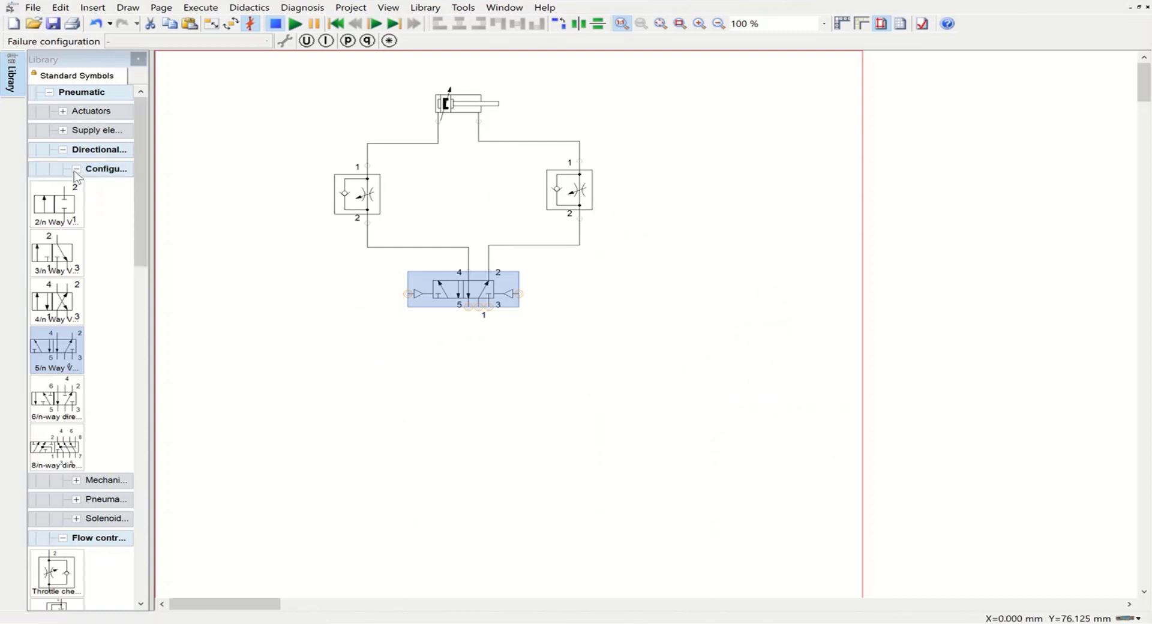
{"action": "left_click", "coordinate": [62, 149]}
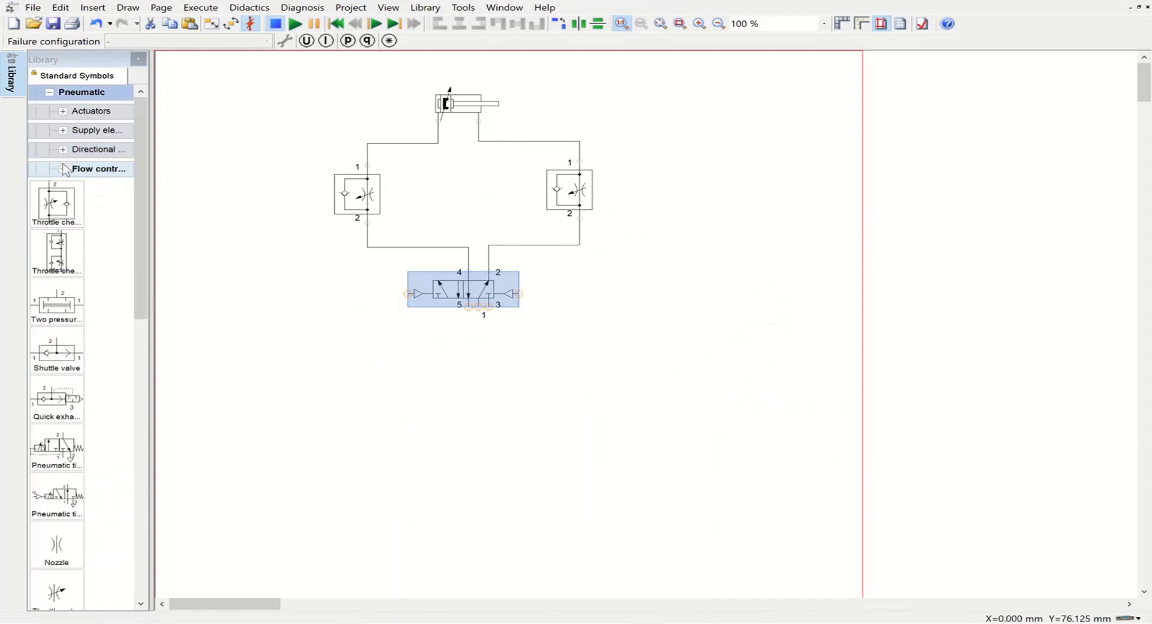
- Place a two-pressure valve from Flow control next to the main valve's left pilot
{"action": "left_click", "coordinate": [66, 169]}
{"action": "mouse_move", "coordinate": [57, 303]}
{"action": "left_mouse_down"}
{"action": "mouse_move", "coordinate": [378, 380]}
{"action": "mouse_move", "coordinate": [339, 341]}
{"action": "mouse_move", "coordinate": [331, 362]}
{"action": "mouse_move", "coordinate": [355, 290]}
{"action": "mouse_move", "coordinate": [406, 294]}
{"action": "left_mouse_up"}
{"action": "left_click", "coordinate": [309, 339]}
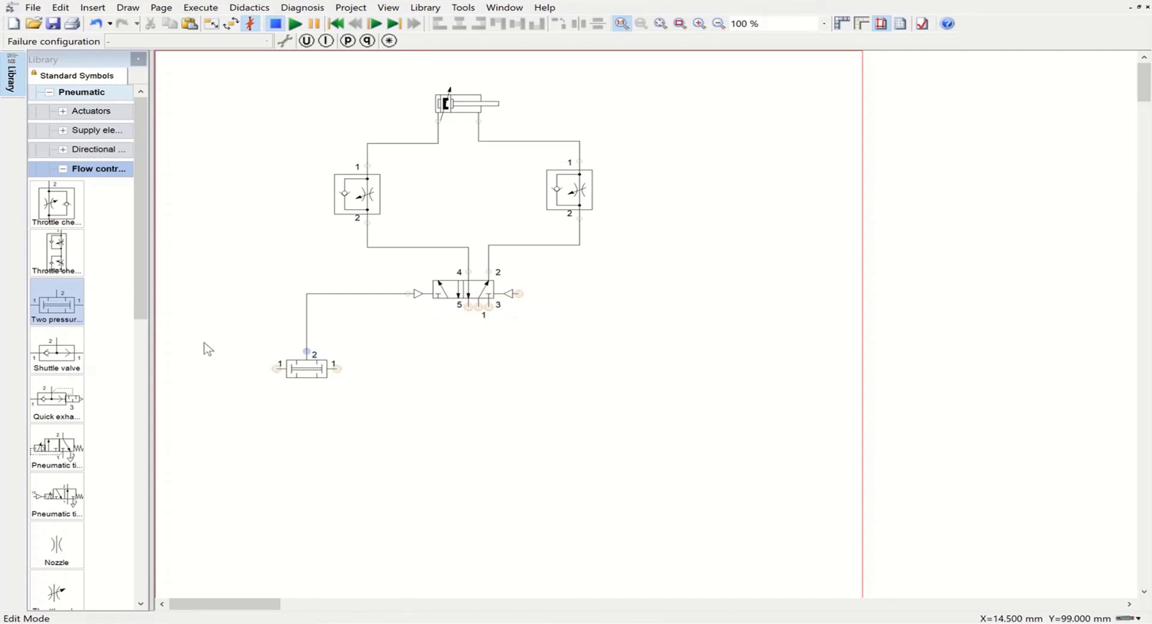
- Place a 3/n way valve from Directional > Configurable at the lower left
{"action": "left_click", "coordinate": [62, 169]}
{"action": "left_click", "coordinate": [63, 149]}
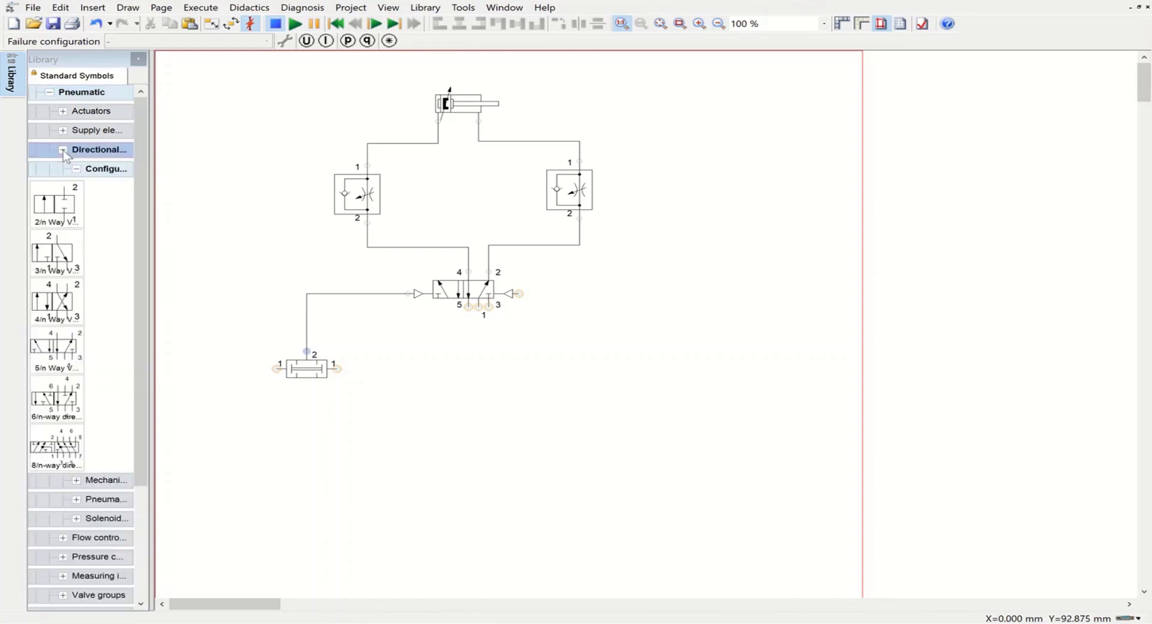
{"action": "left_click", "coordinate": [78, 169]}
{"action": "left_click", "coordinate": [53, 251]}
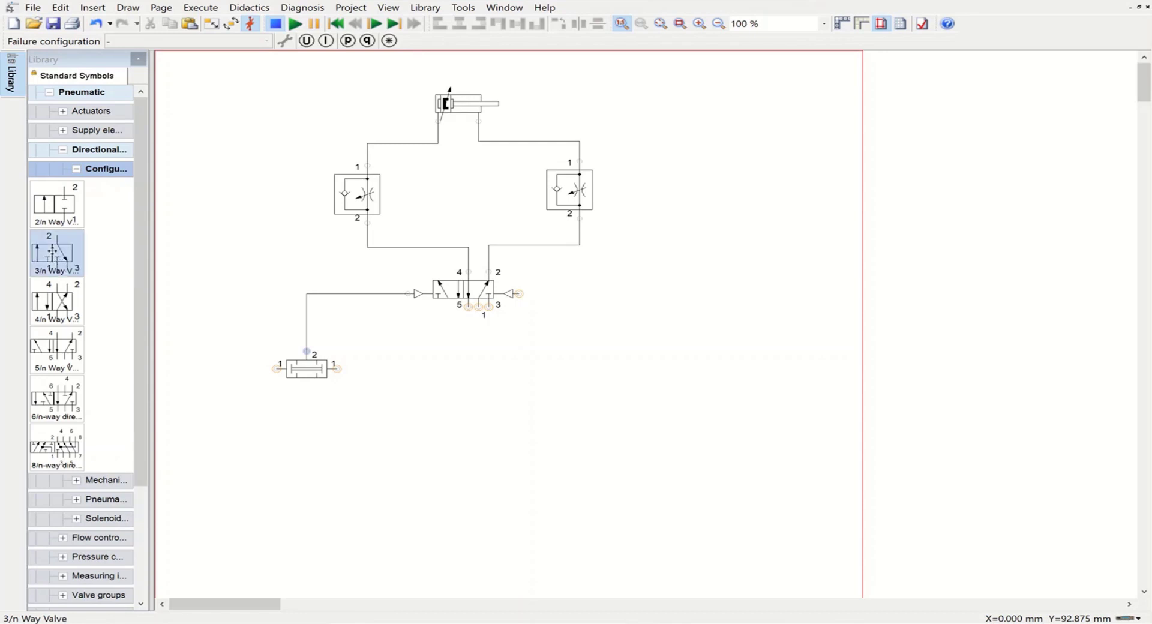
{"action": "left_click_drag", "start_coordinate": [53, 251], "coordinate": [271, 370]}
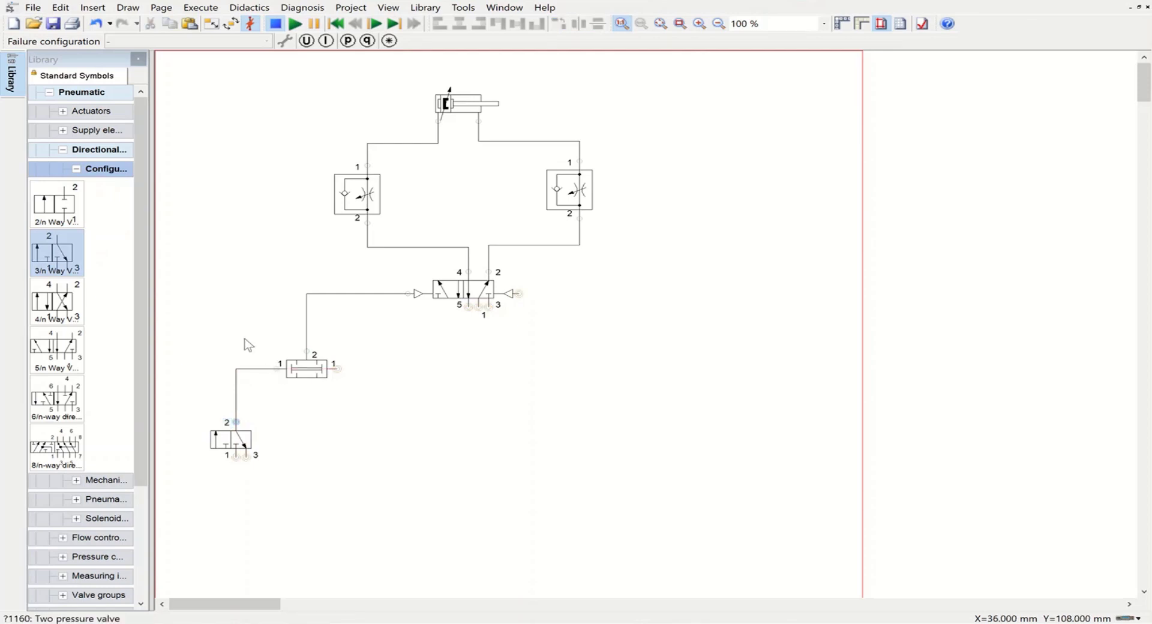
{"action": "left_click", "coordinate": [235, 446]}
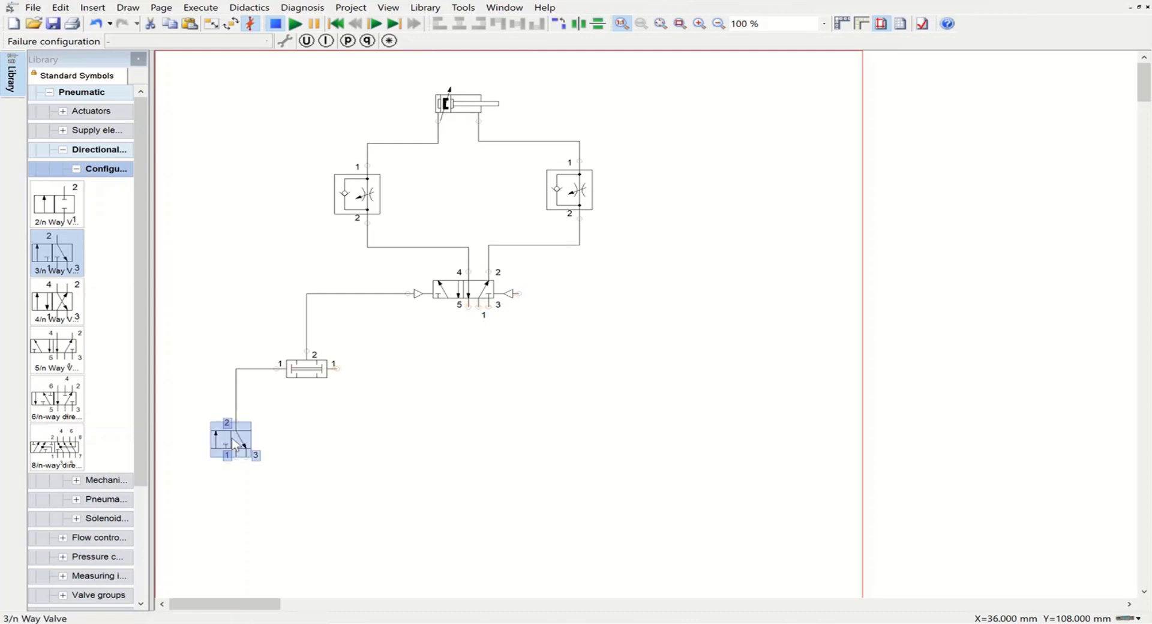
- Configure the bottom-left 3/n way valve as pushbutton-operated with a spring return
{"action": "double_click", "coordinate": [234, 445]}
{"action": "left_click", "coordinate": [644, 240]}
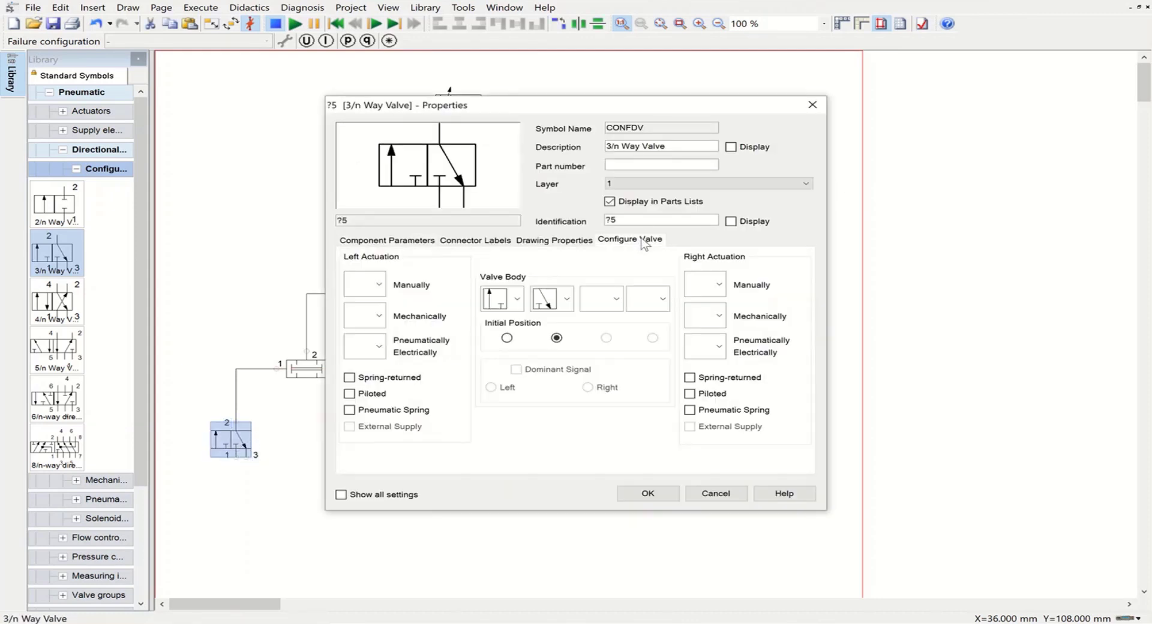
{"action": "left_click", "coordinate": [379, 289]}
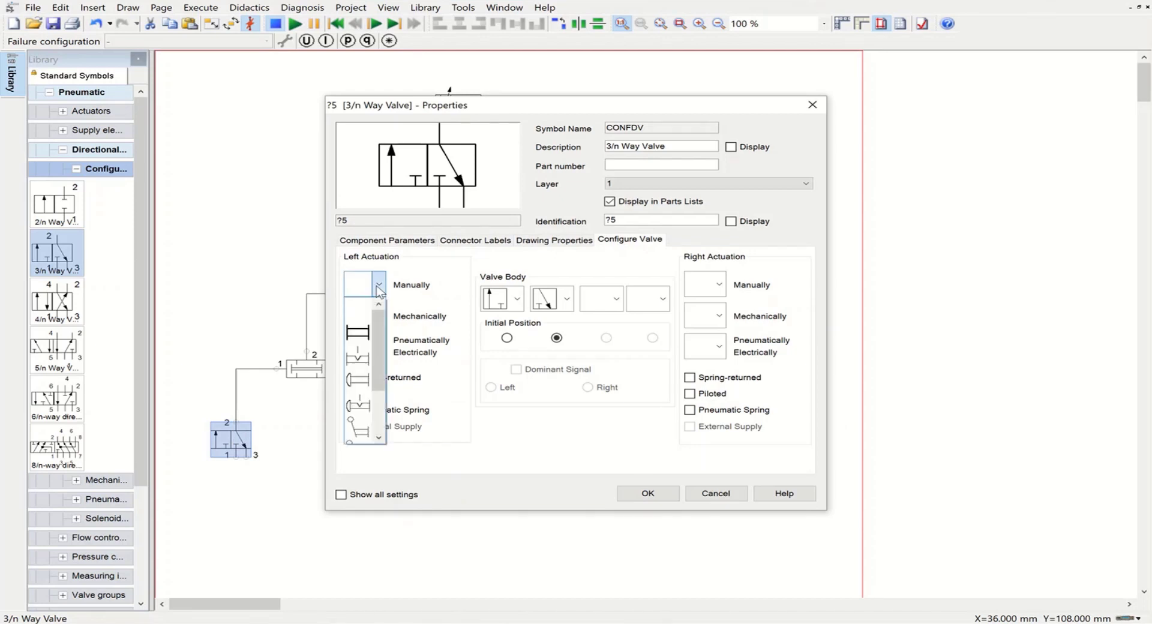
{"action": "left_click", "coordinate": [358, 379]}
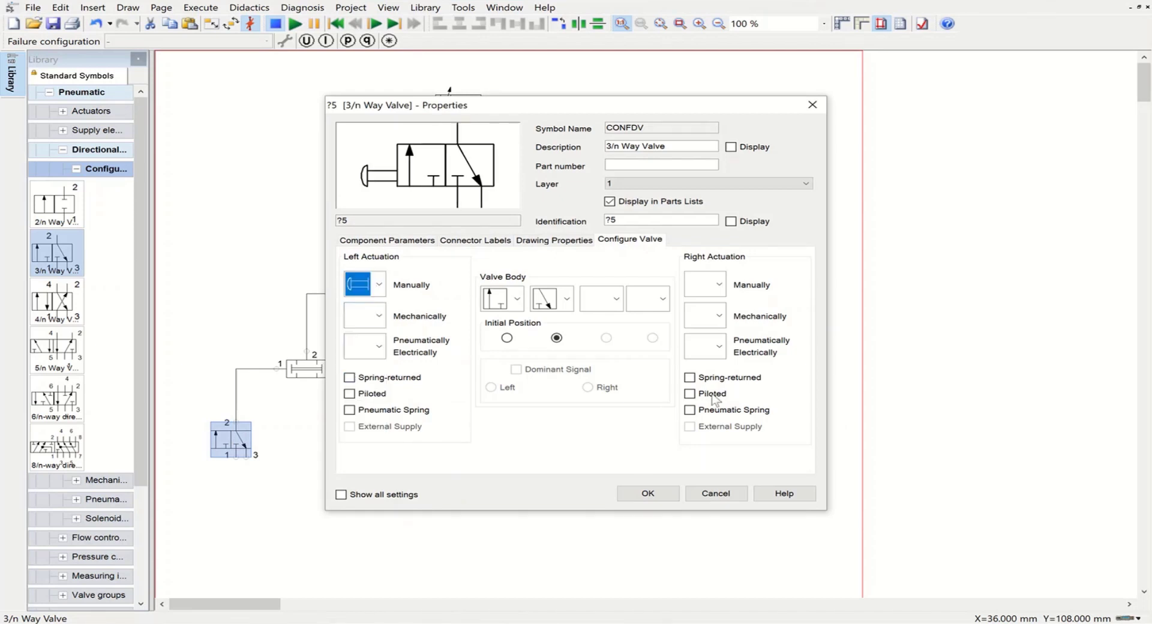
{"action": "left_click", "coordinate": [689, 378]}
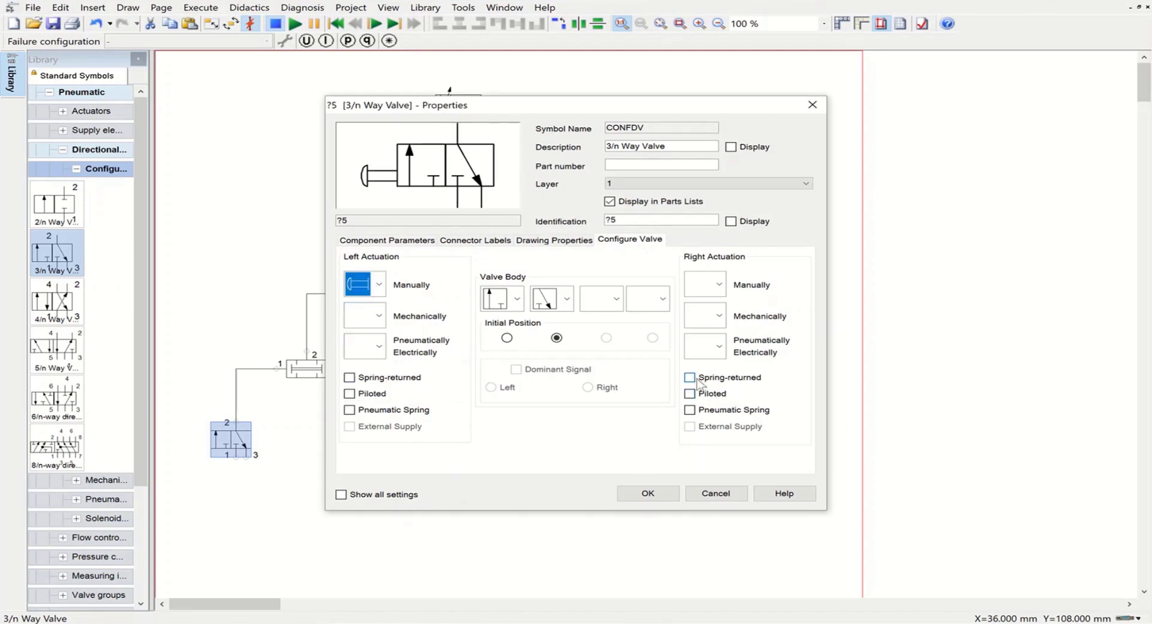
{"action": "left_click", "coordinate": [644, 492]}
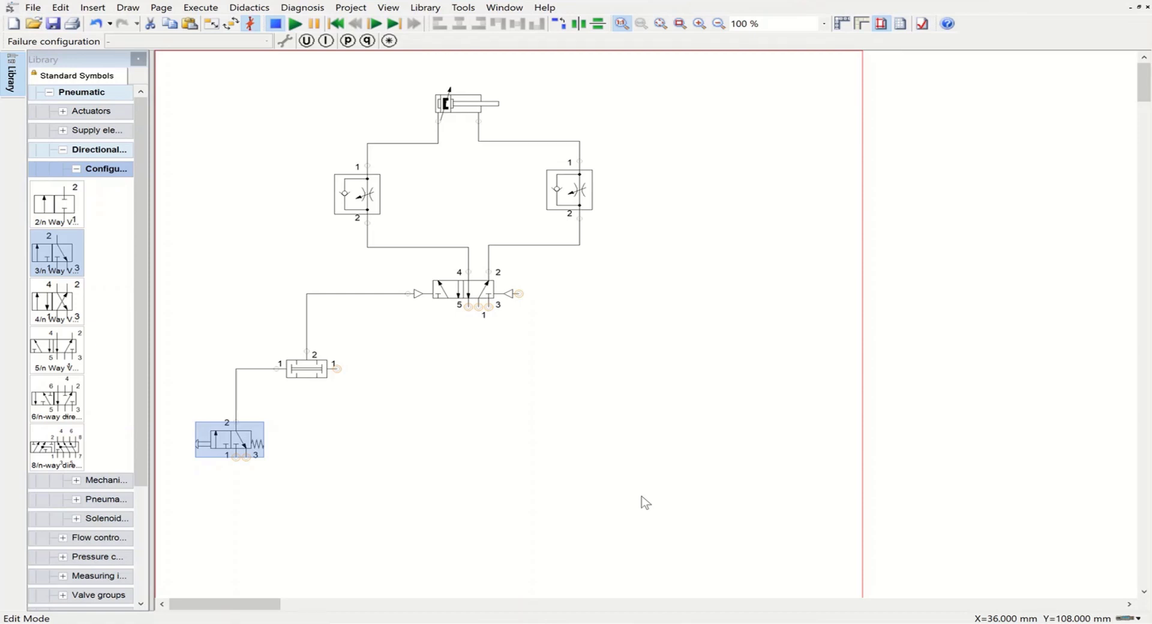
- Place a time delay valve from Valve groups and pipe its port 2 to the two-pressure valve's port 1
{"action": "left_click", "coordinate": [63, 152]}
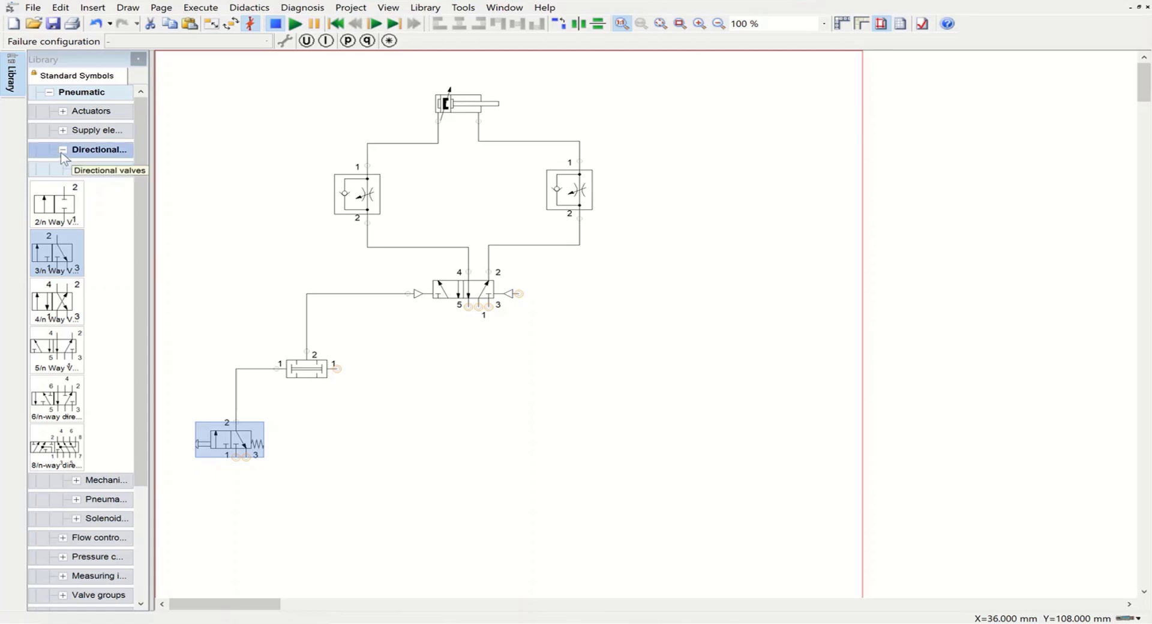
{"action": "left_click", "coordinate": [63, 150]}
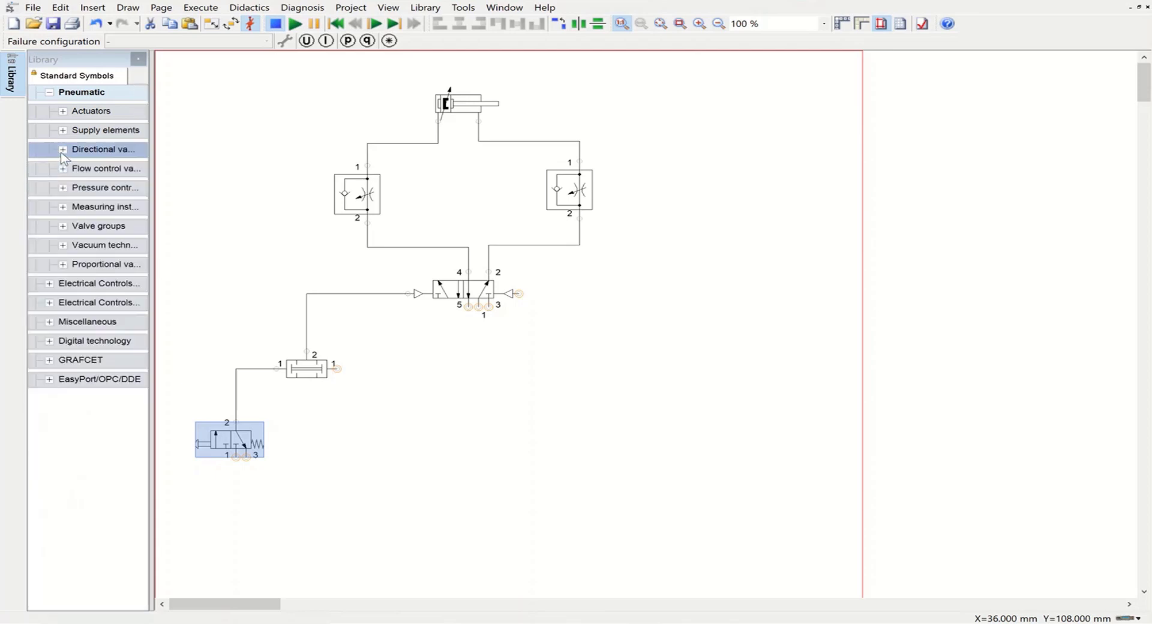
{"action": "left_click", "coordinate": [89, 226]}
{"action": "left_click", "coordinate": [62, 226]}
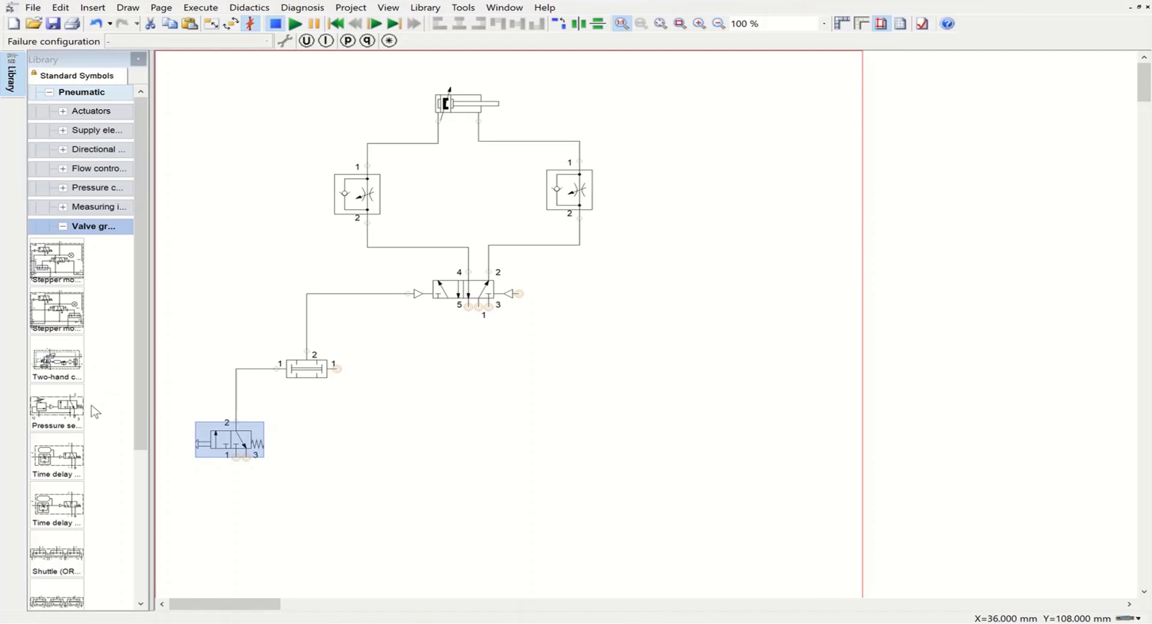
{"action": "left_click_drag", "start_coordinate": [65, 460], "coordinate": [478, 423]}
{"action": "left_click", "coordinate": [694, 406]}
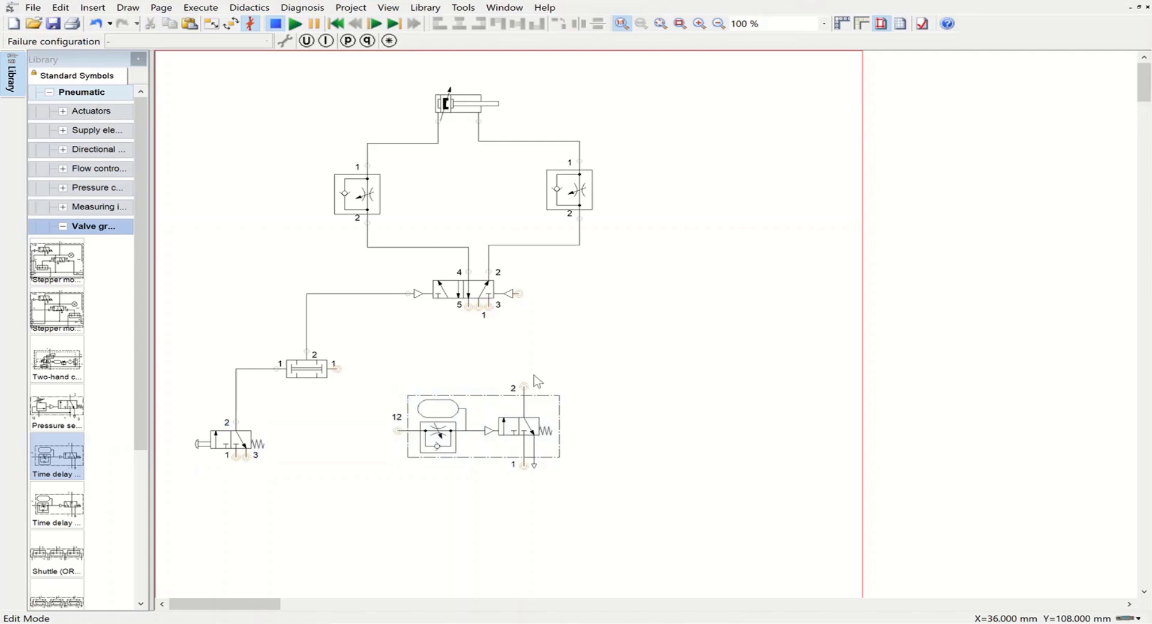
{"action": "left_click_drag", "start_coordinate": [524, 387], "coordinate": [337, 369]}
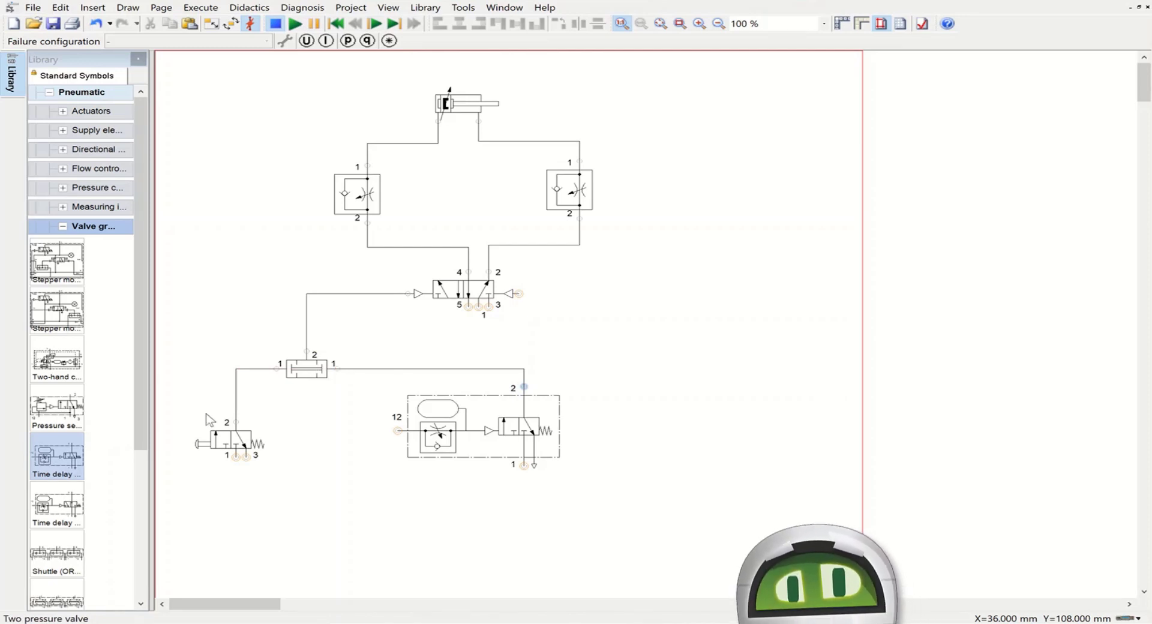
- Copy the pushbutton 3/n way valve and pipe the copy's port 2 to the timer's port 12
{"action": "left_click", "coordinate": [241, 445]}
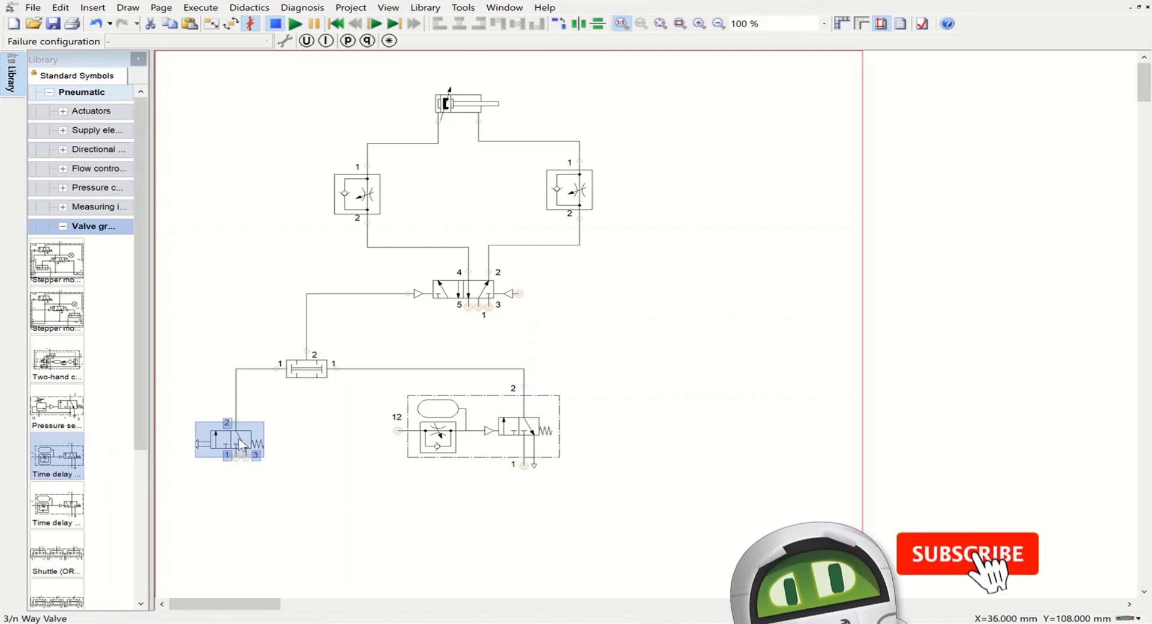
{"action": "key", "text": "ctrl+c"}
{"action": "key", "text": "ctrl+v"}
{"action": "left_click_drag", "start_coordinate": [296, 433], "coordinate": [367, 433]}
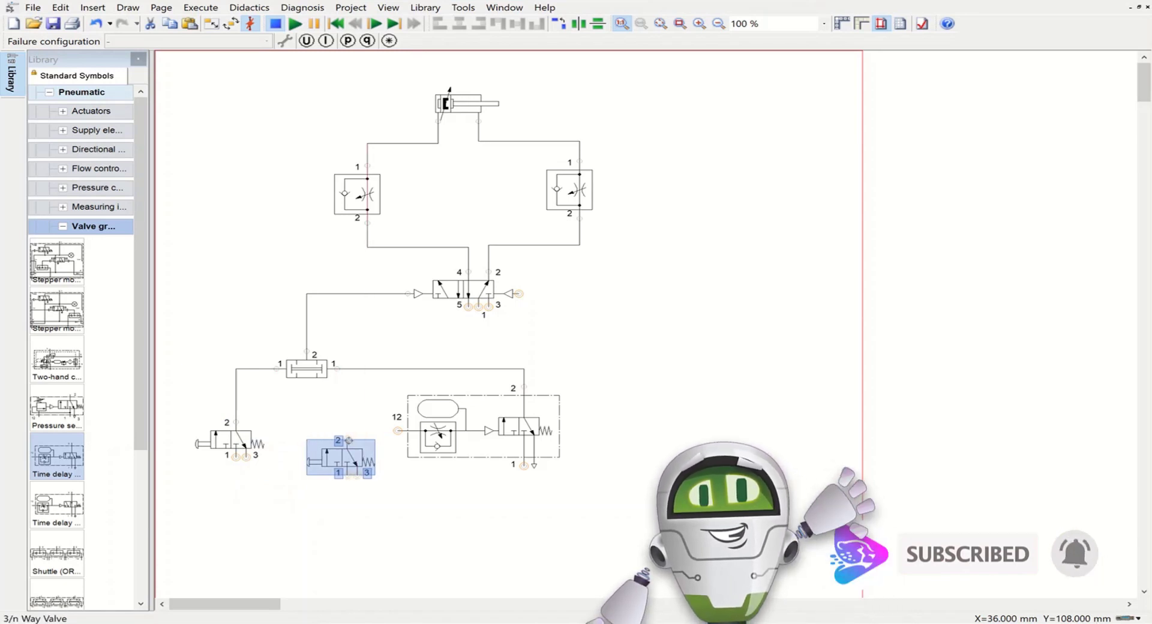
{"action": "left_click", "coordinate": [359, 431]}
{"action": "left_click_drag", "start_coordinate": [347, 440], "coordinate": [399, 430]}
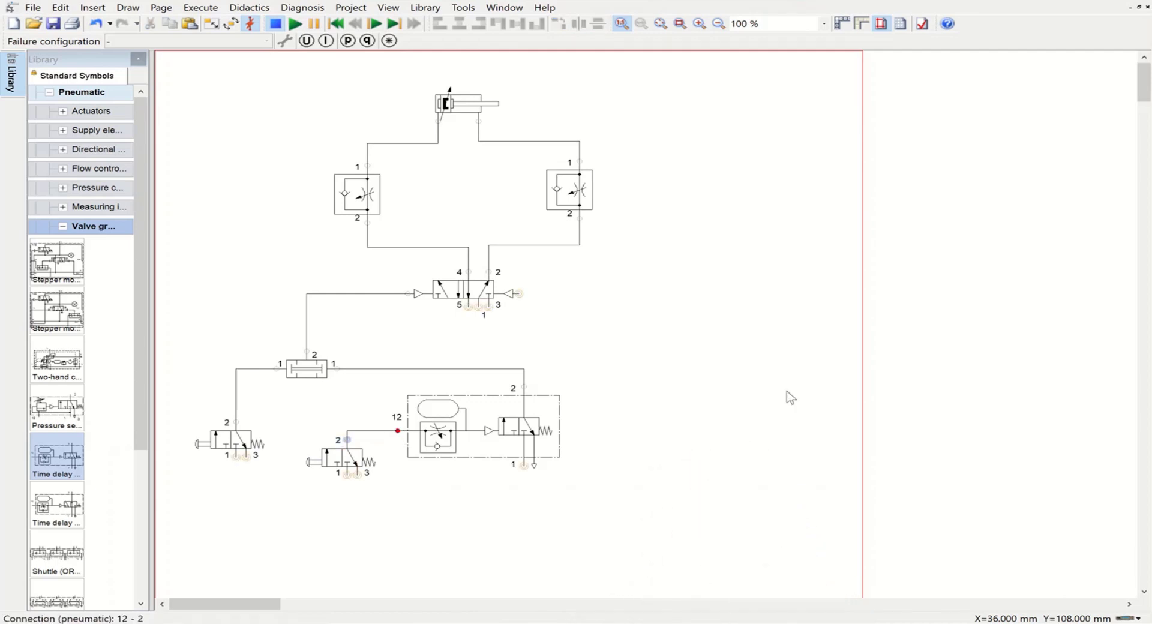
{"action": "left_click_drag", "start_coordinate": [1144, 93], "coordinate": [1145, 96]}
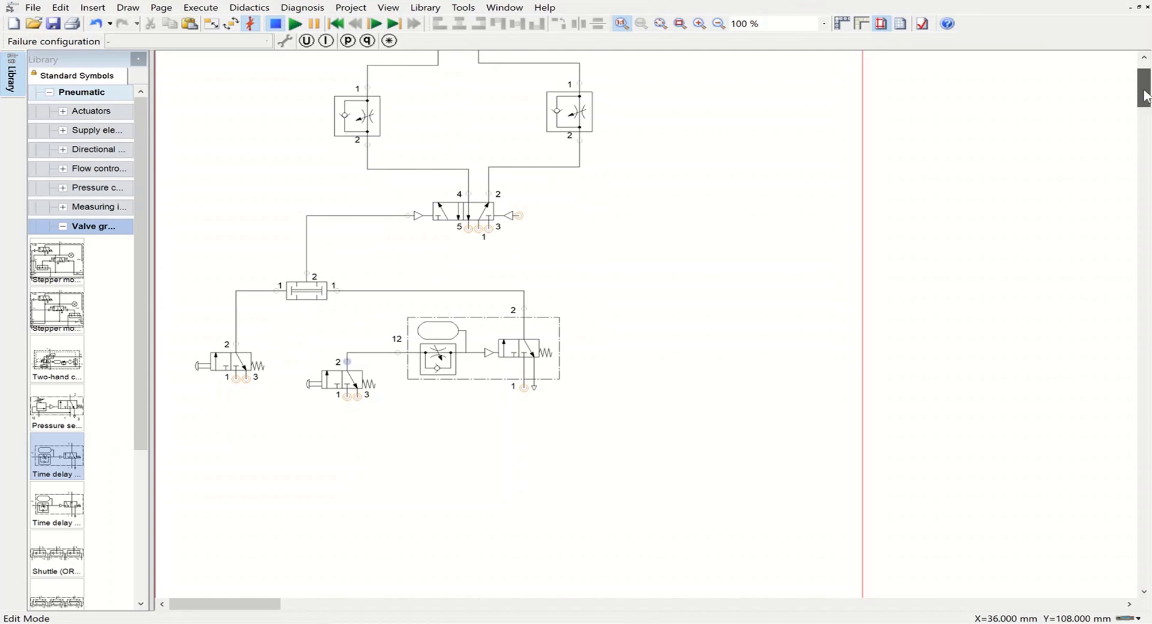
{"action": "left_click", "coordinate": [336, 381]}
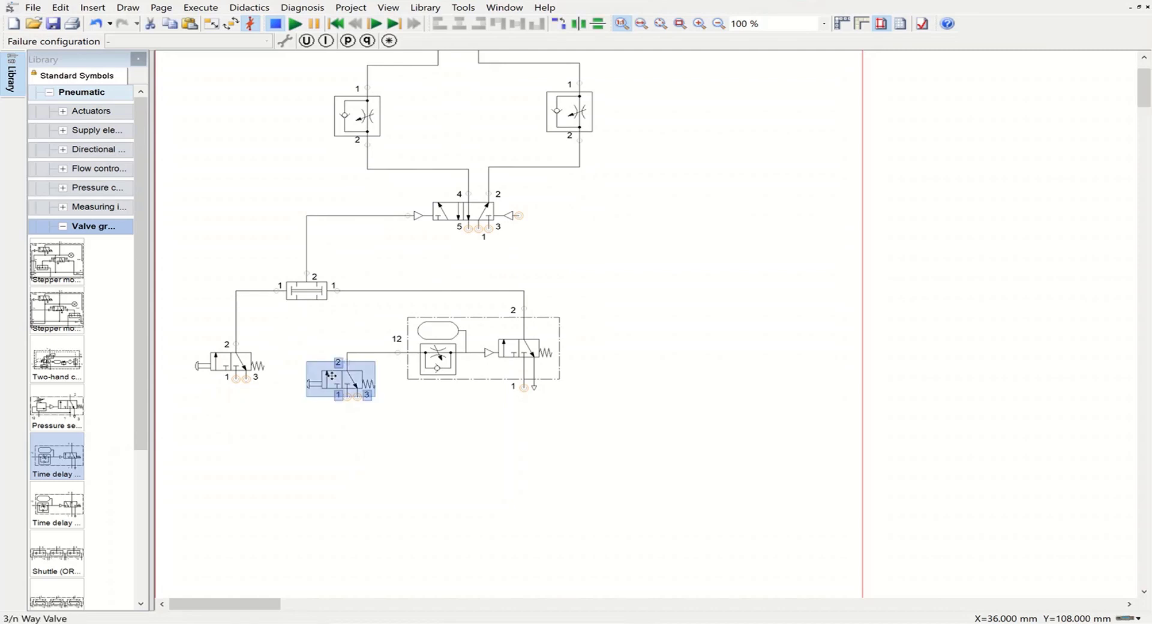
- Switch the copied 3/n way valve from pushbutton to roller actuation, keeping the spring return
{"action": "double_click", "coordinate": [336, 381]}
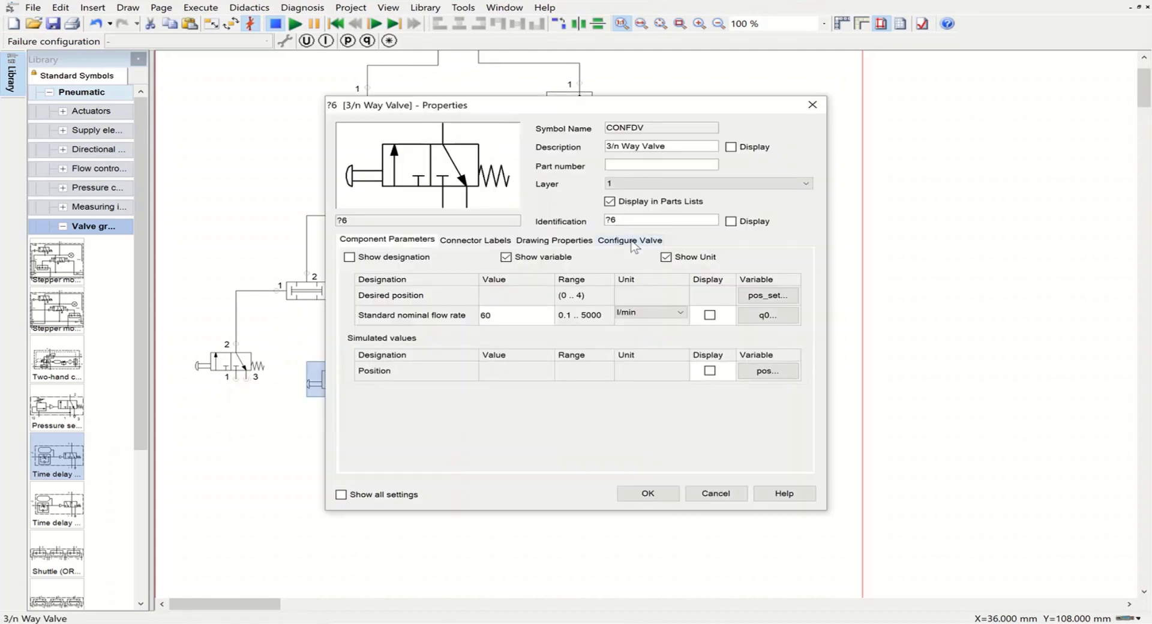
{"action": "left_click", "coordinate": [632, 241]}
{"action": "left_click", "coordinate": [378, 284]}
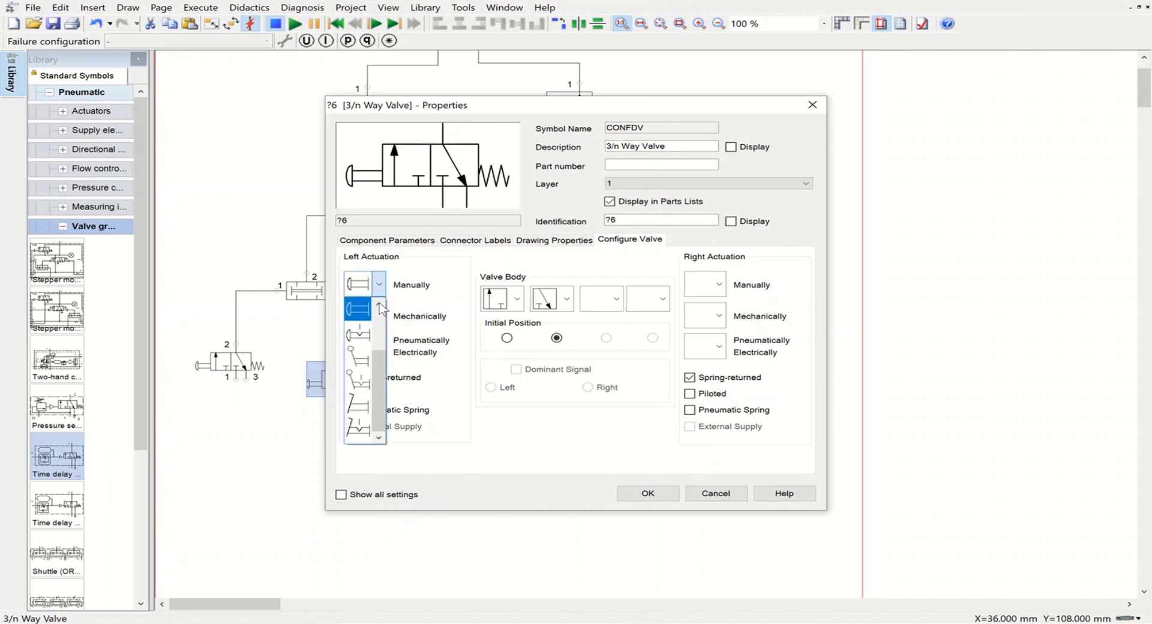
{"action": "left_click", "coordinate": [378, 305]}
{"action": "left_click", "coordinate": [379, 304]}
{"action": "left_click", "coordinate": [379, 304]}
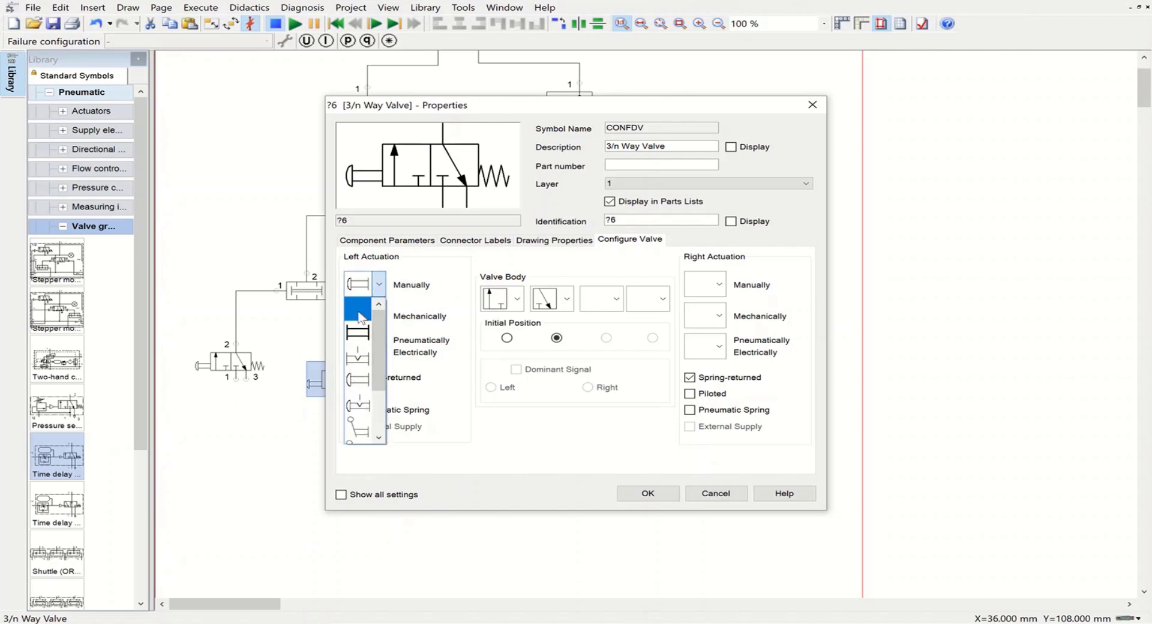
{"action": "left_click", "coordinate": [363, 309]}
{"action": "left_click", "coordinate": [378, 323]}
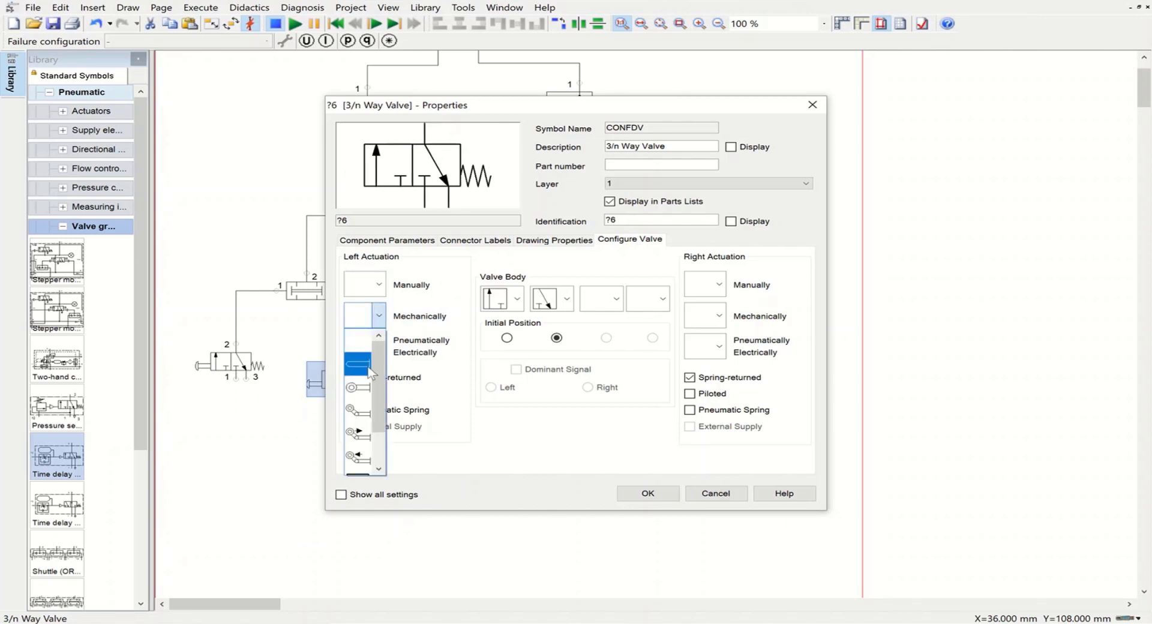
{"action": "left_click", "coordinate": [358, 387]}
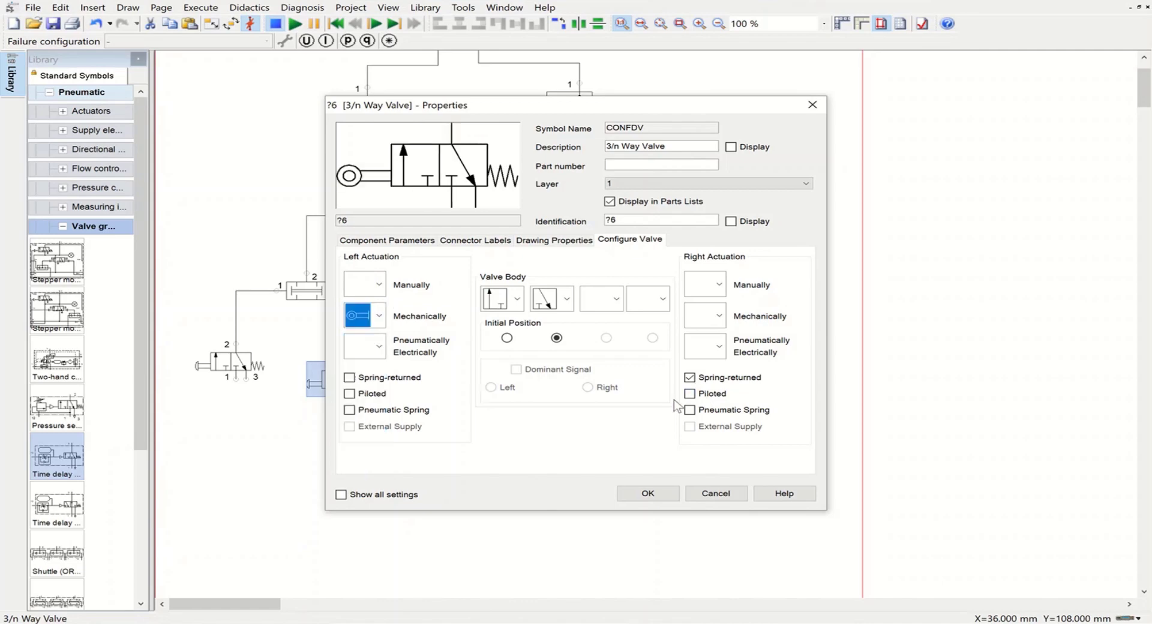
{"action": "left_click", "coordinate": [647, 496]}
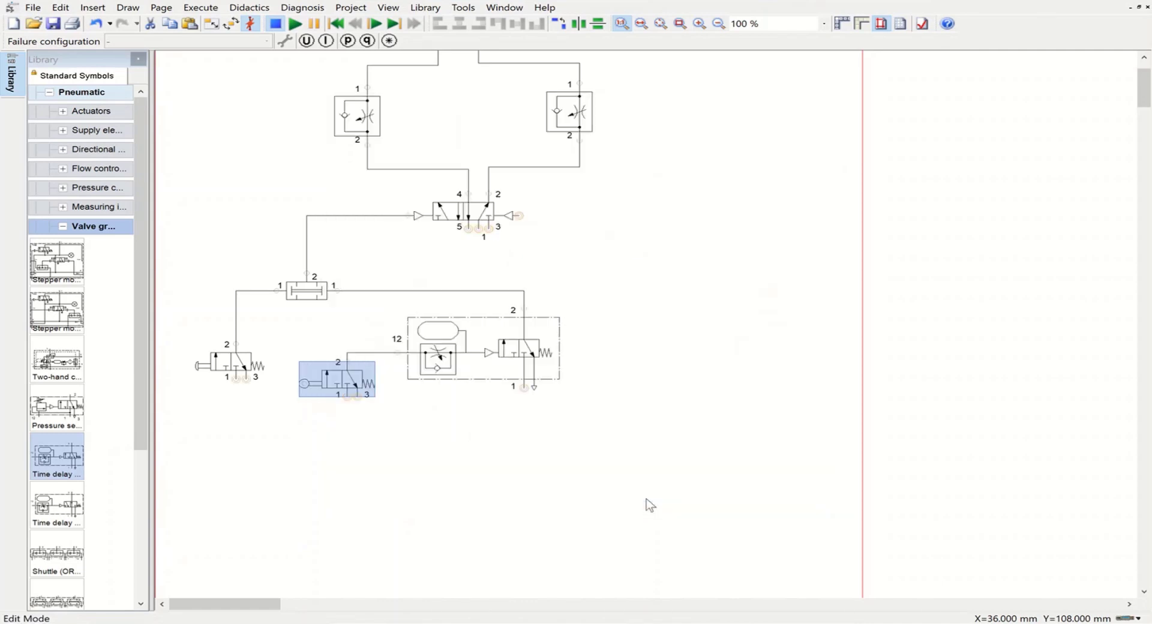
- Place a second time delay valve and pipe its port 2 to the 5/2 valve's right pilot
{"action": "mouse_move", "coordinate": [464, 333]}
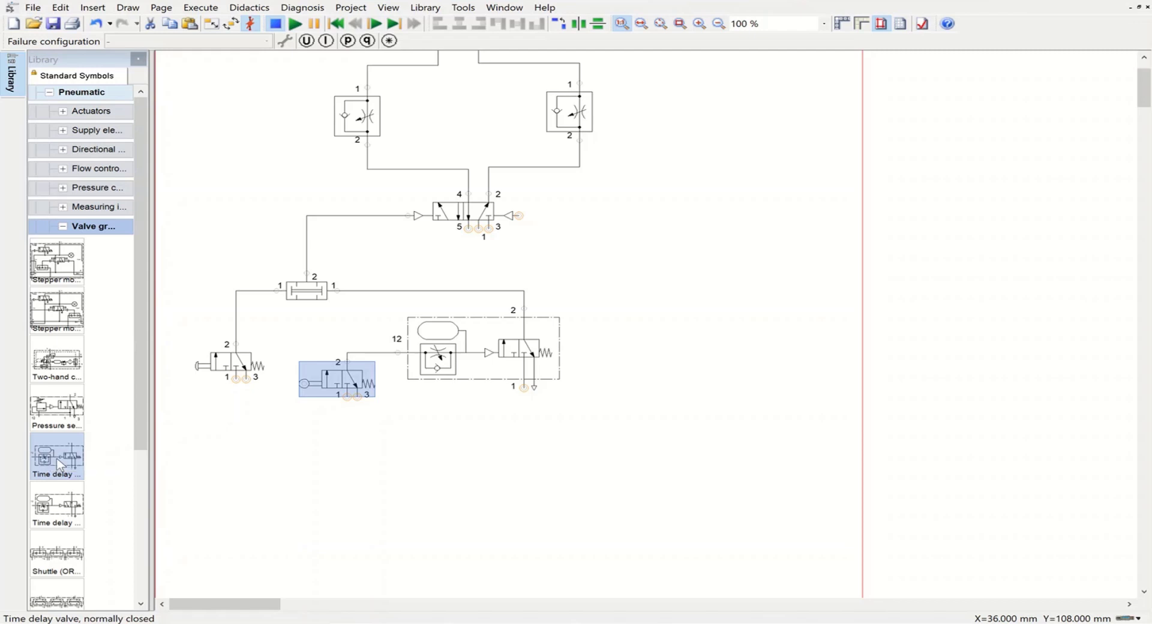
{"action": "left_click_drag", "start_coordinate": [60, 465], "coordinate": [745, 367]}
{"action": "left_click", "coordinate": [703, 285]}
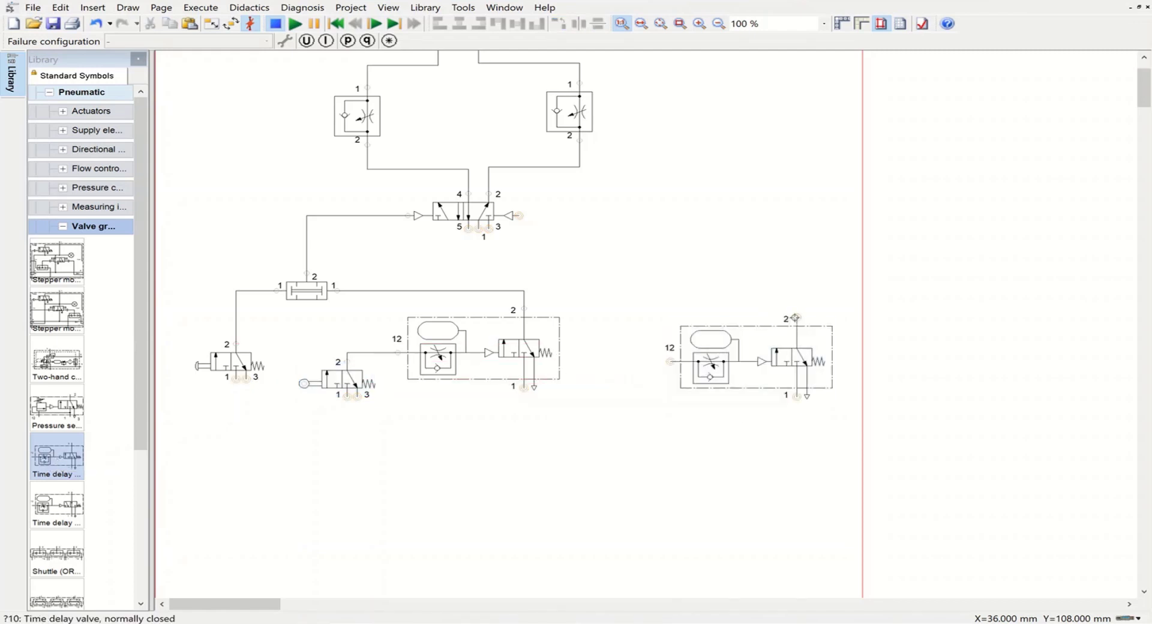
{"action": "left_click_drag", "start_coordinate": [794, 317], "coordinate": [518, 214]}
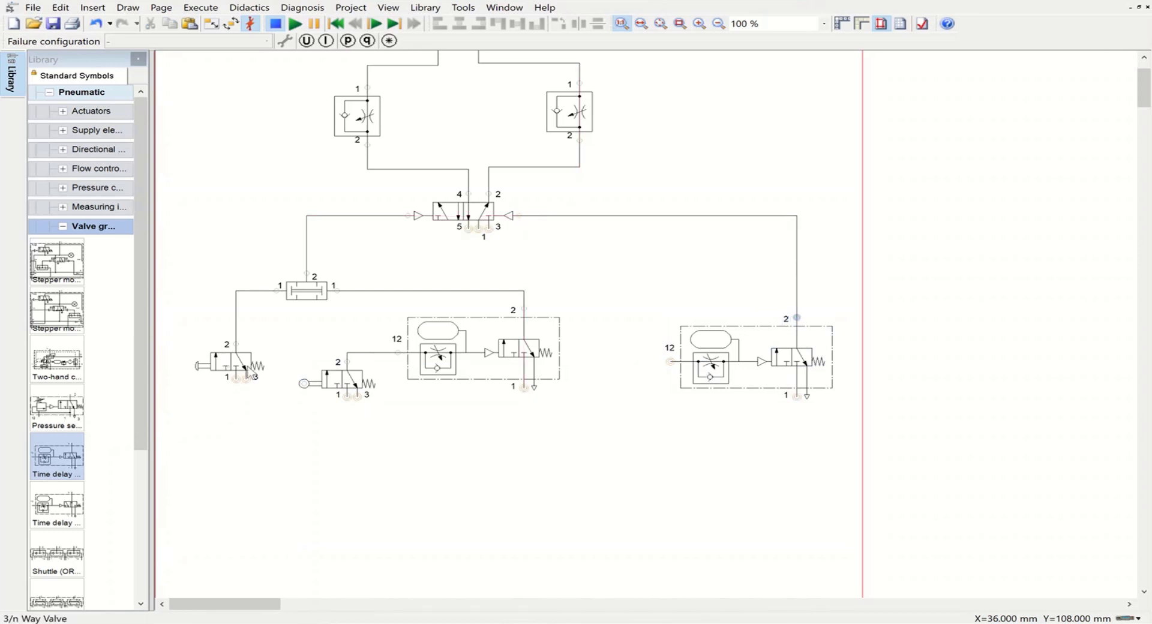
- Duplicate the roller-operated valve under the new timer and pipe its port 2 to port 12
{"action": "left_click", "coordinate": [336, 379]}
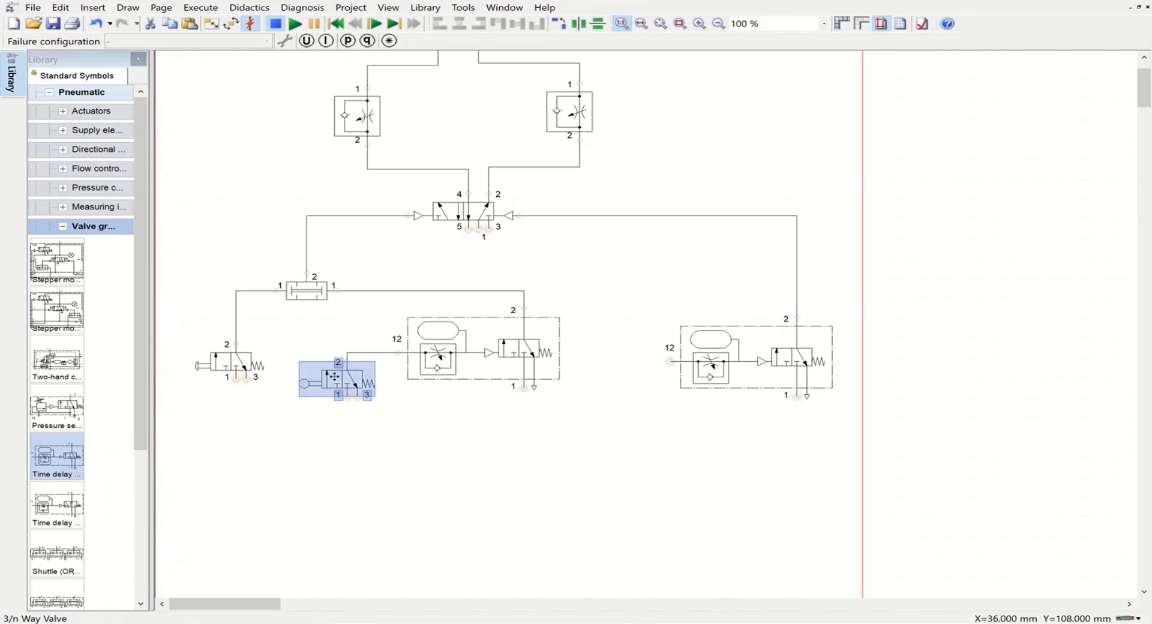
{"action": "key", "text": "ctrl+d"}
{"action": "left_click_drag", "start_coordinate": [559, 400], "coordinate": [582, 409]}
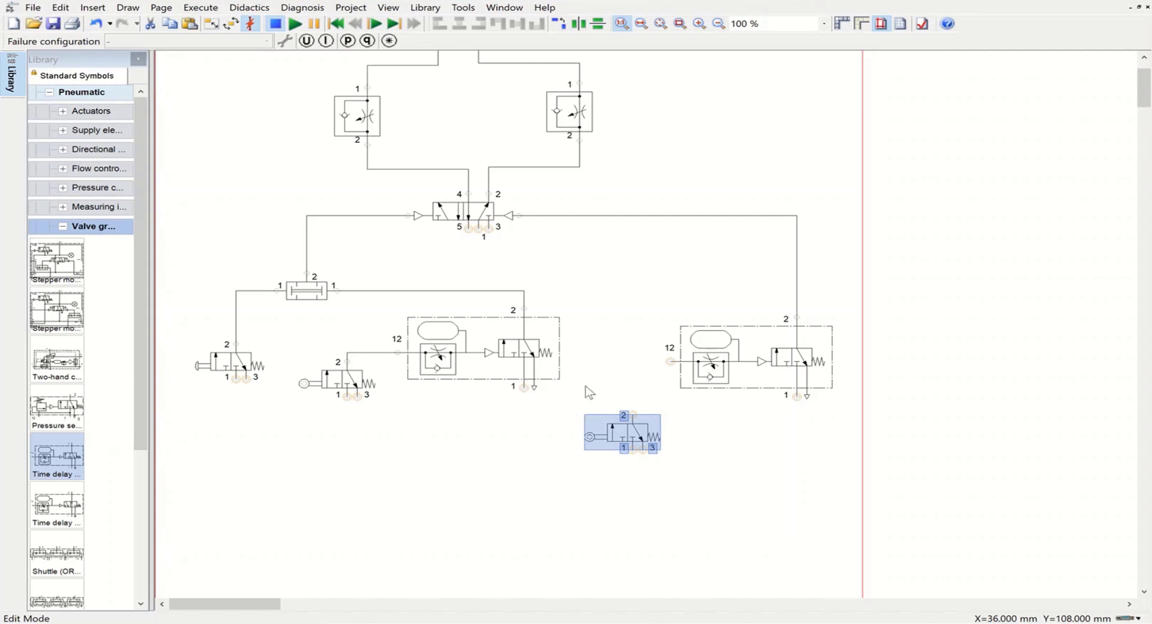
{"action": "left_click", "coordinate": [589, 392]}
{"action": "left_click_drag", "start_coordinate": [633, 414], "coordinate": [670, 360]}
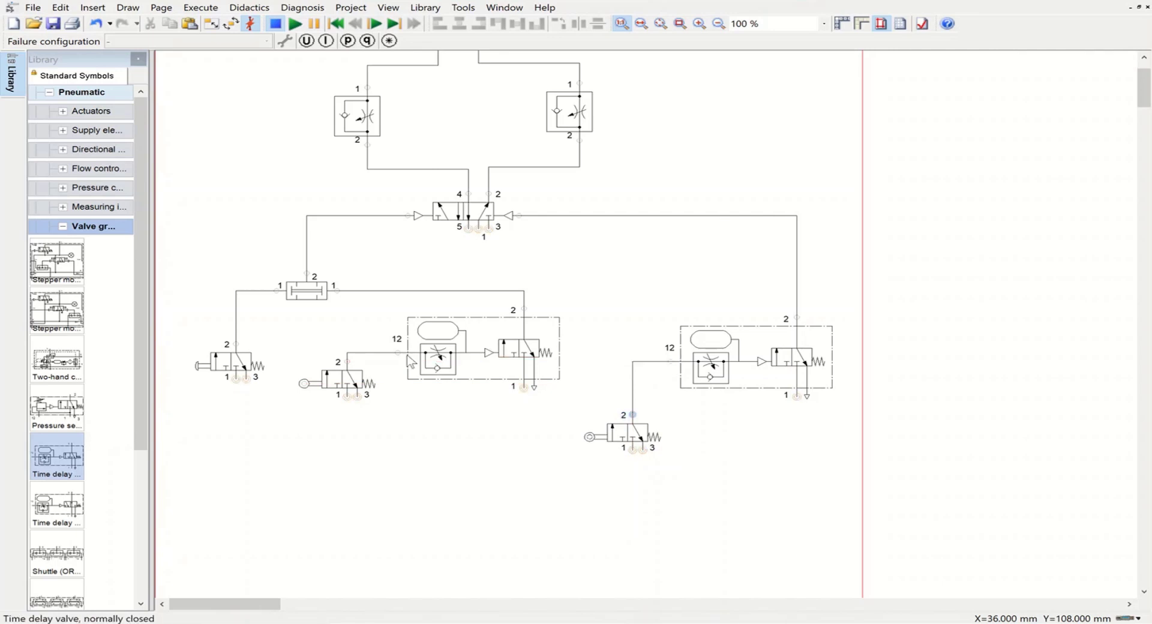
- Fit exhaust terminators on the 5/2 valve's ports 3 and 5
{"action": "double_click", "coordinate": [488, 229]}
{"action": "left_click", "coordinate": [525, 378]}
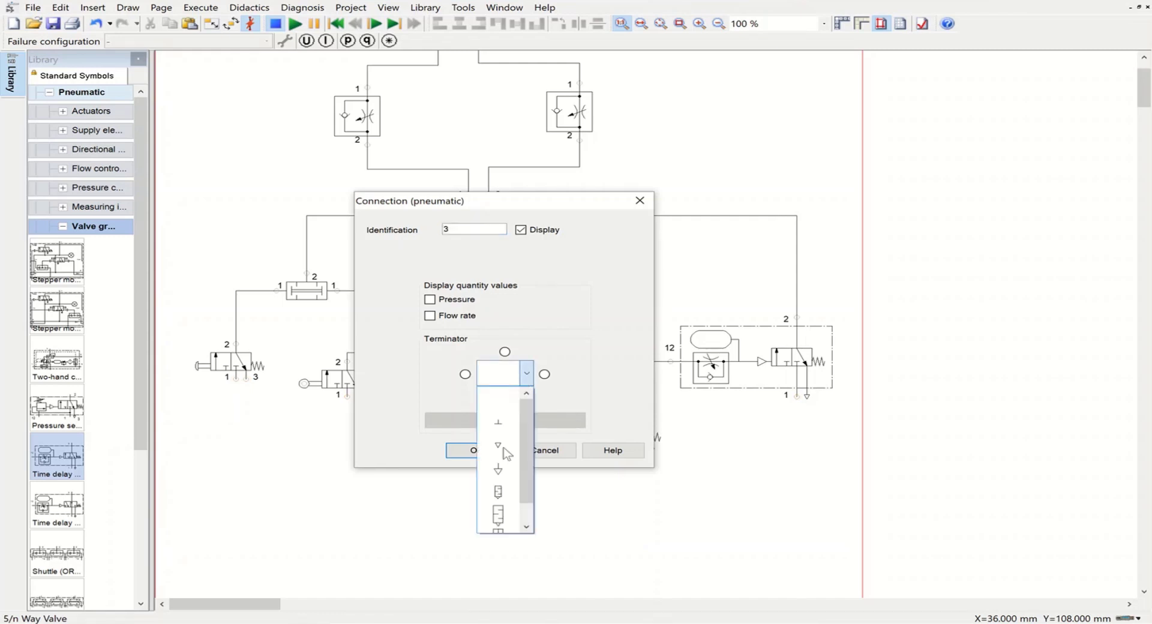
{"action": "left_click", "coordinate": [494, 461]}
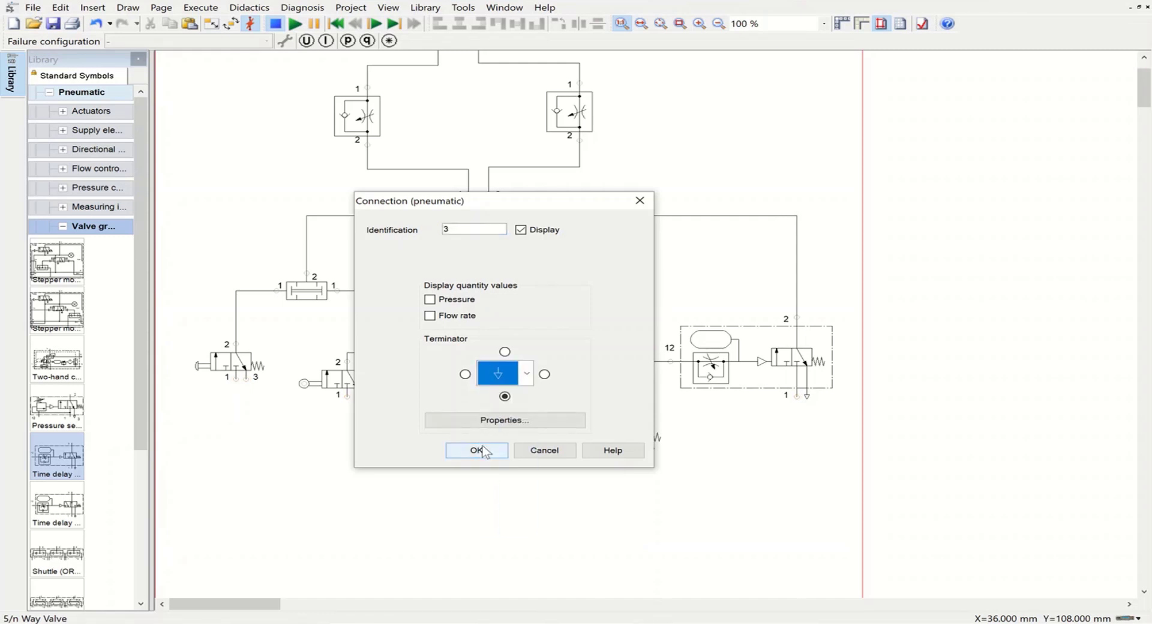
{"action": "left_click", "coordinate": [480, 451]}
{"action": "double_click", "coordinate": [469, 229]}
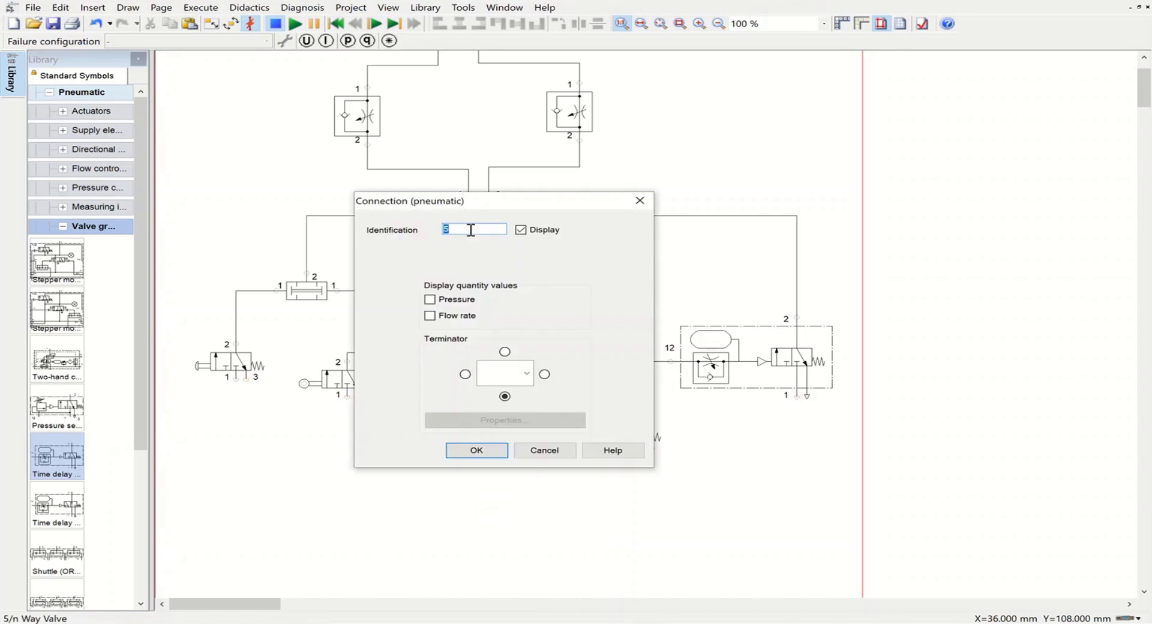
{"action": "left_click", "coordinate": [526, 373]}
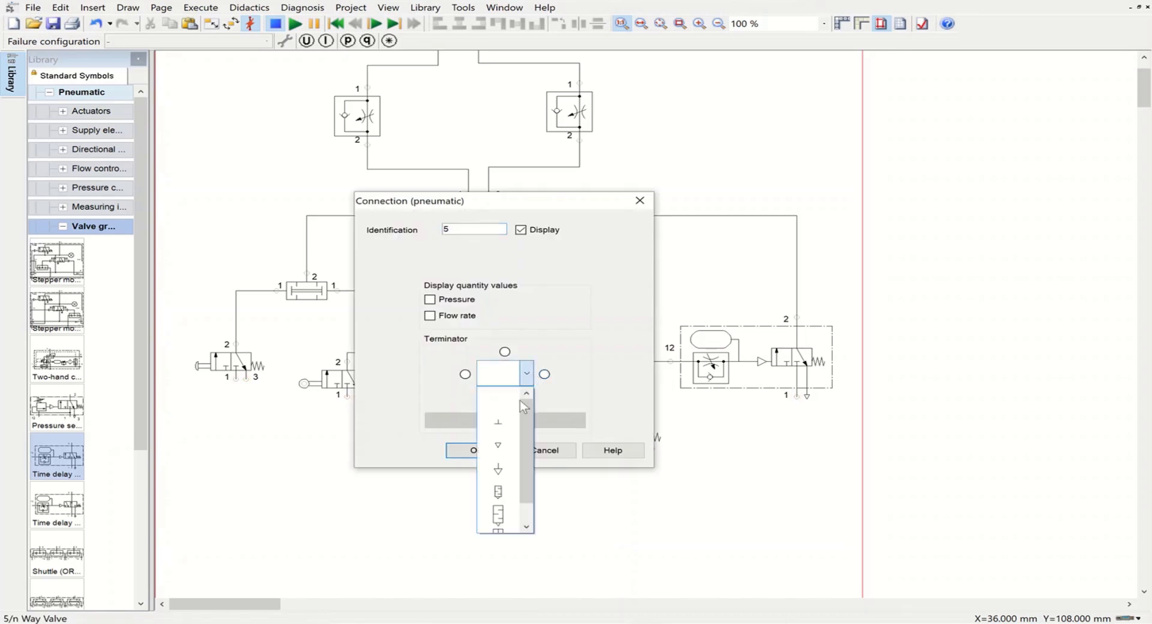
{"action": "left_click", "coordinate": [496, 465]}
{"action": "left_click", "coordinate": [474, 450]}
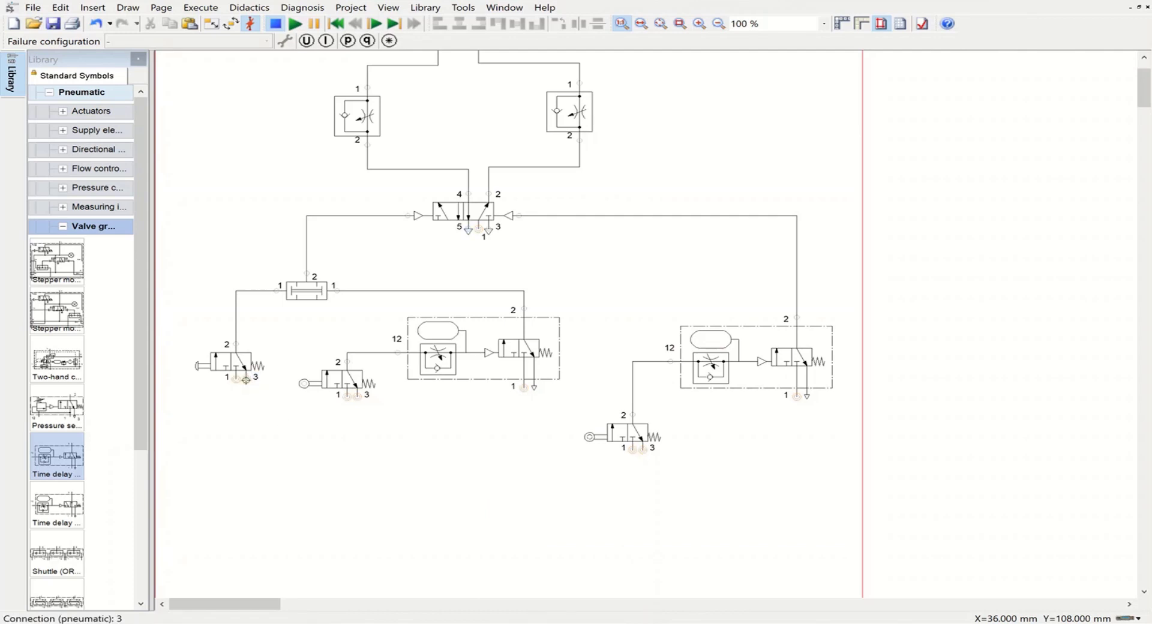
- Fit exhaust terminators on port 3 of the left, middle and lower-right 3/n way valves
{"action": "double_click", "coordinate": [246, 379]}
{"action": "left_click", "coordinate": [526, 373]}
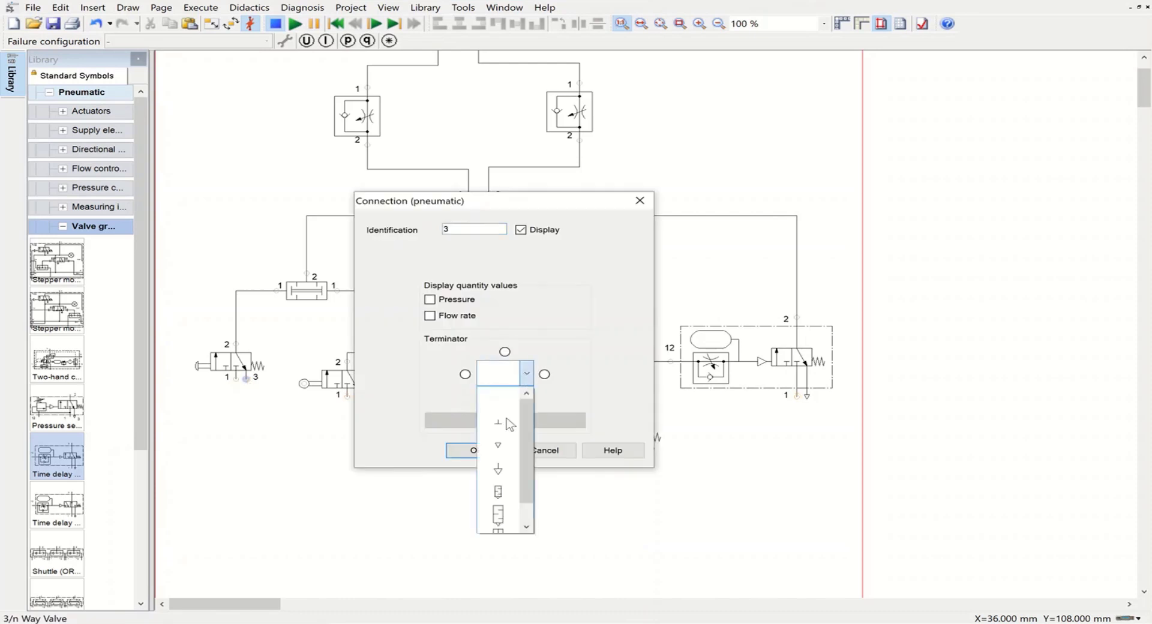
{"action": "left_click", "coordinate": [502, 473]}
{"action": "left_click", "coordinate": [465, 450]}
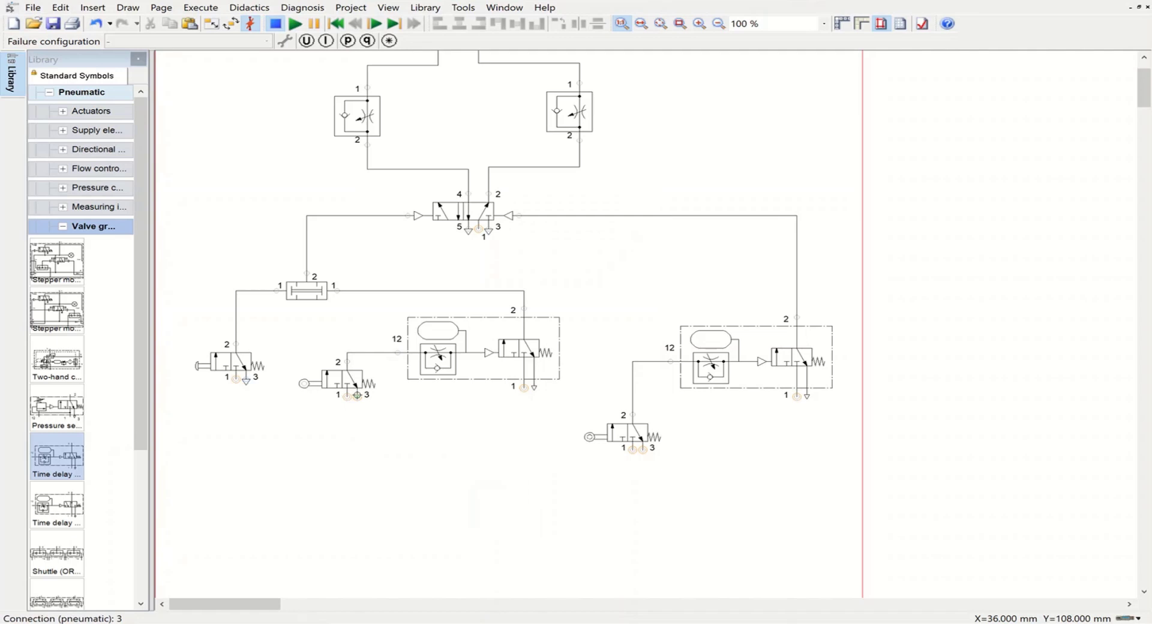
{"action": "double_click", "coordinate": [357, 395]}
{"action": "left_click", "coordinate": [526, 374]}
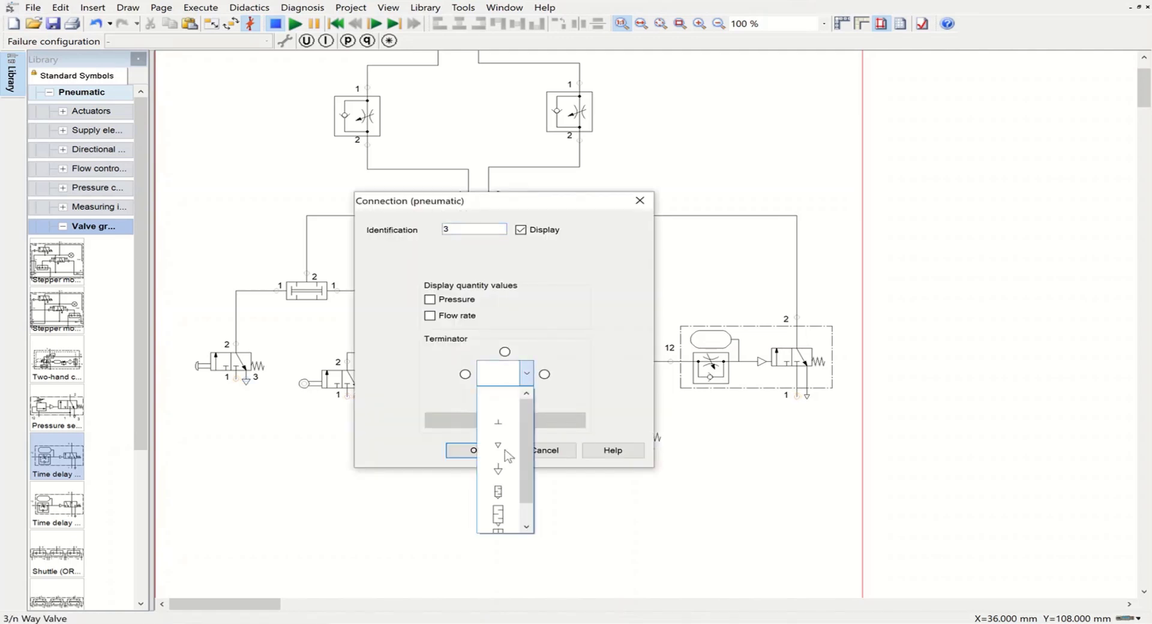
{"action": "left_click", "coordinate": [504, 469]}
{"action": "left_click", "coordinate": [478, 451]}
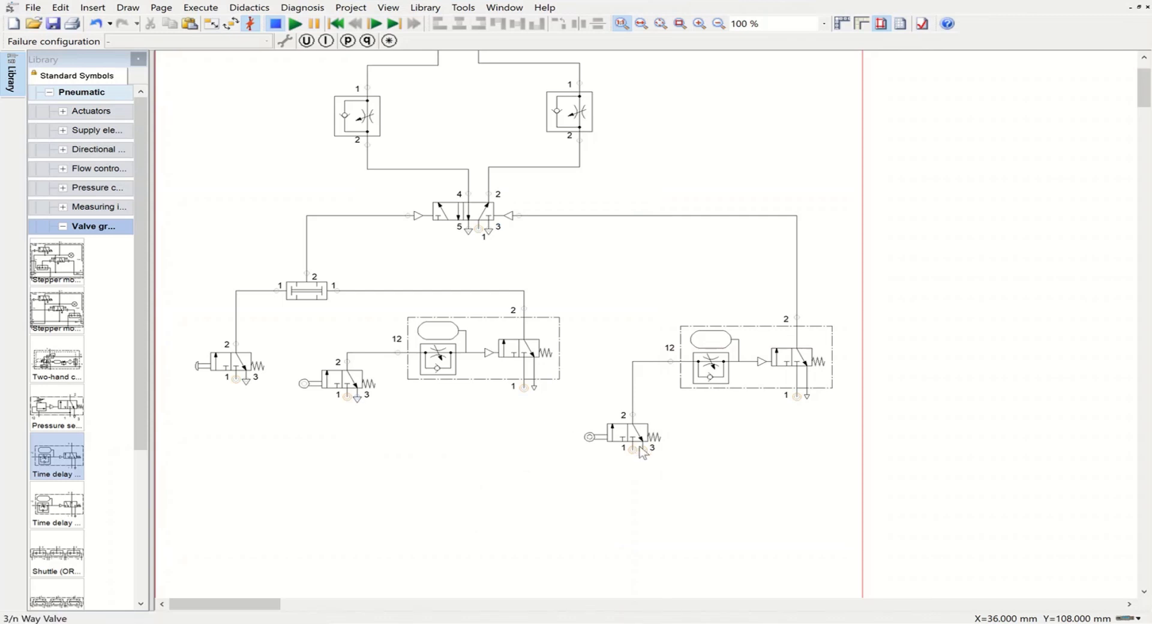
{"action": "double_click", "coordinate": [640, 448]}
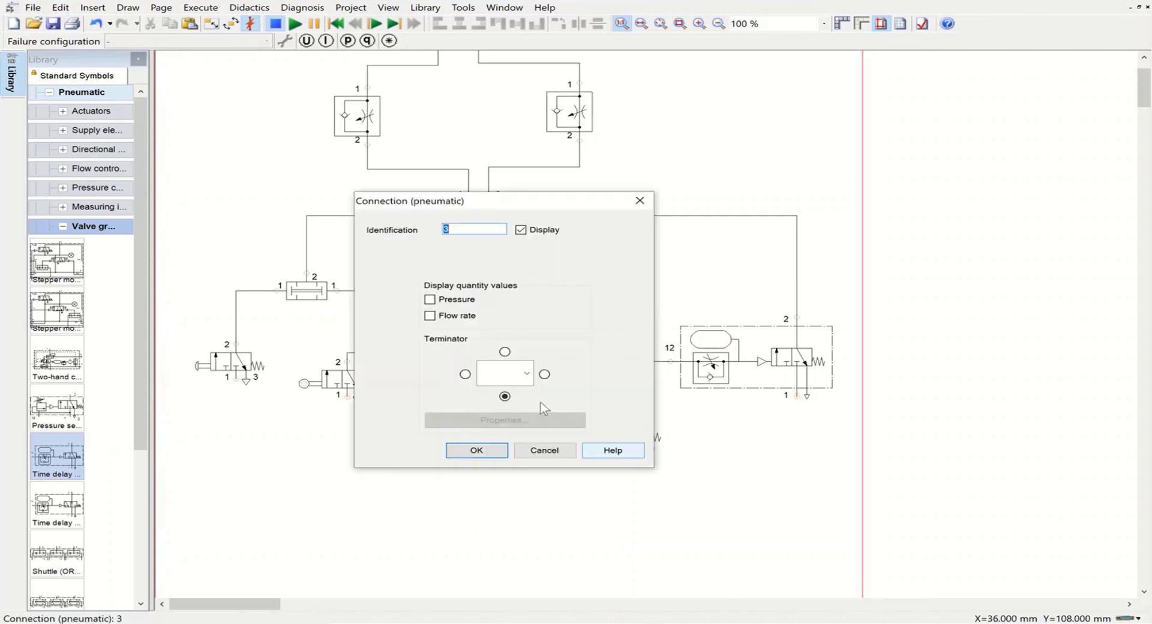
{"action": "left_click", "coordinate": [526, 373]}
{"action": "left_click", "coordinate": [498, 463]}
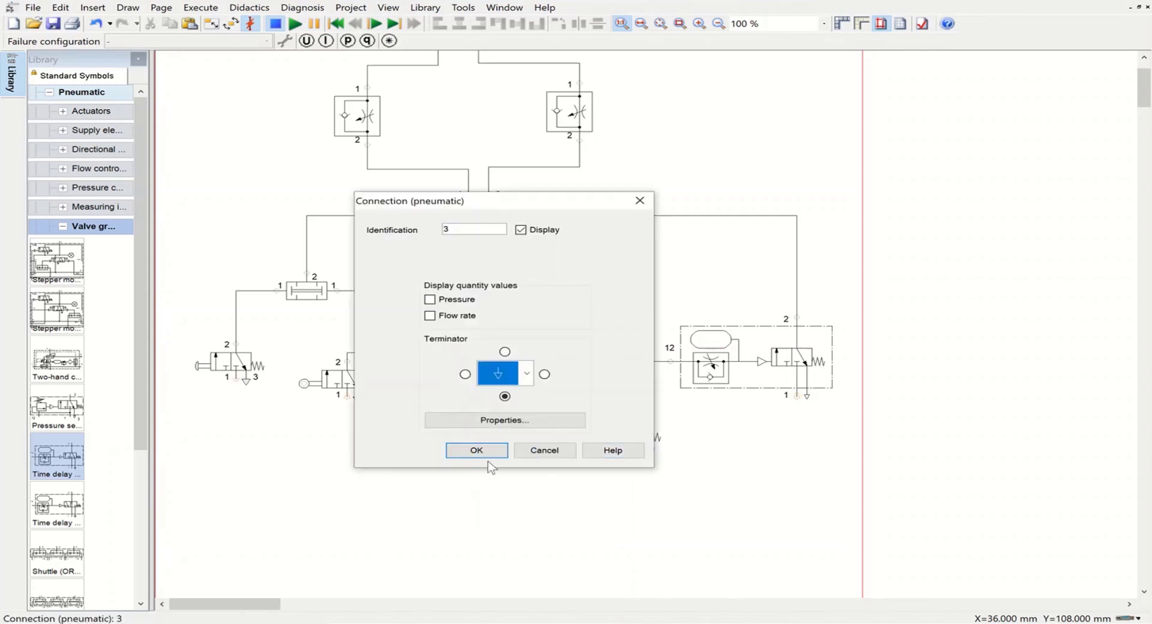
{"action": "left_click", "coordinate": [480, 451]}
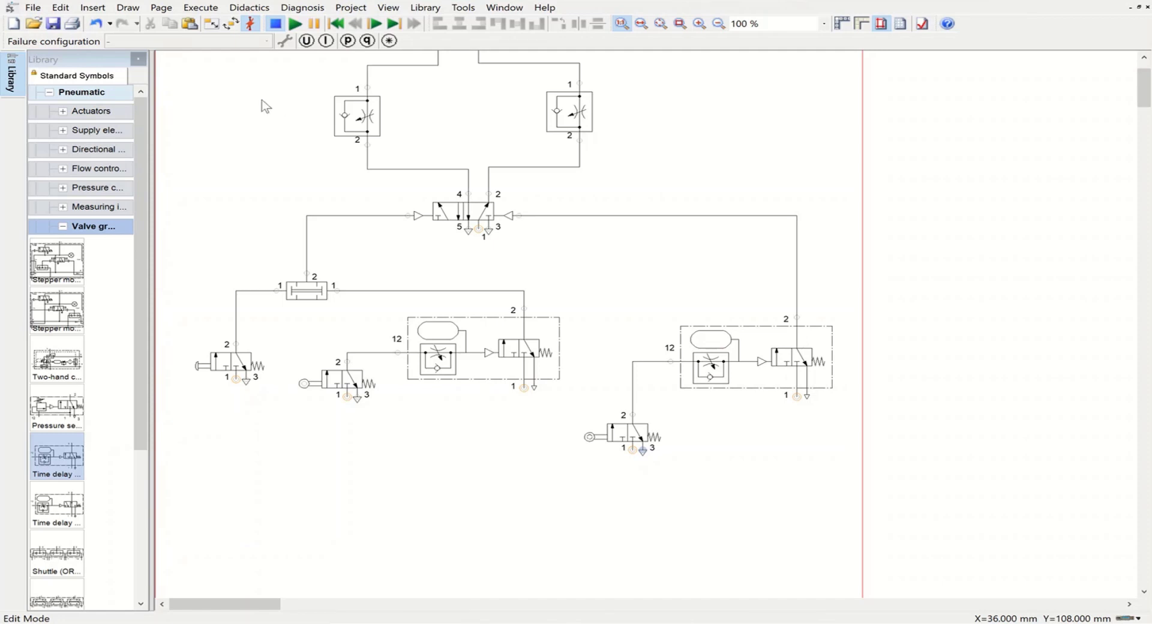
- Place a compressed air supply, air service unit and manifold at the bottom, piping the supply into the service unit
{"action": "left_click", "coordinate": [82, 94]}
{"action": "left_click", "coordinate": [69, 131]}
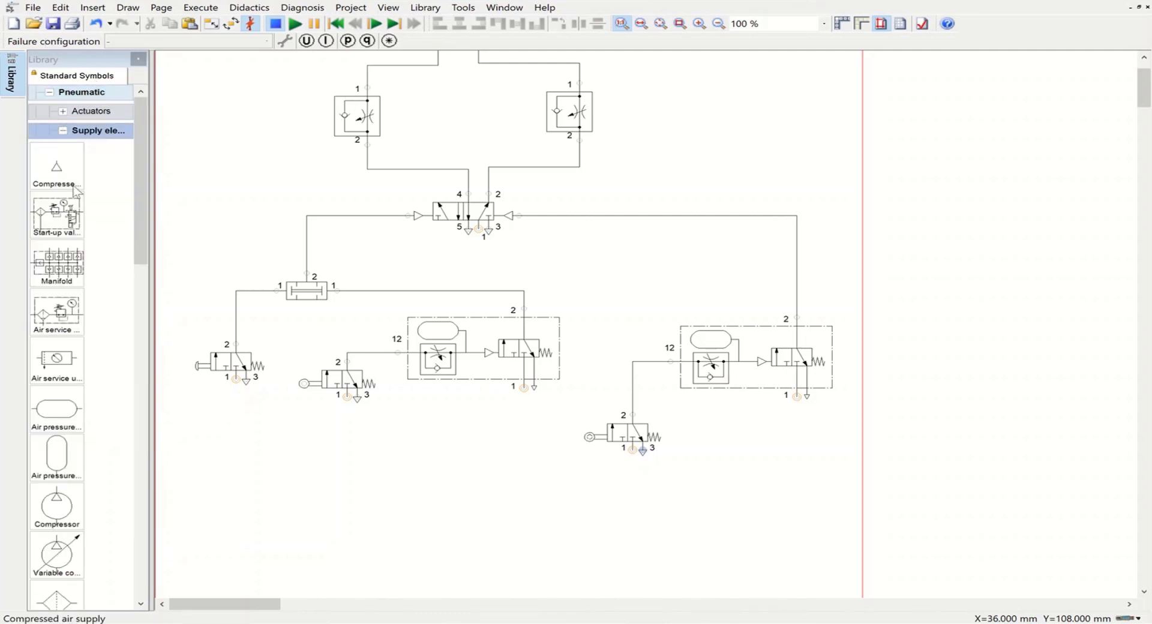
{"action": "left_click_drag", "start_coordinate": [60, 171], "coordinate": [203, 548]}
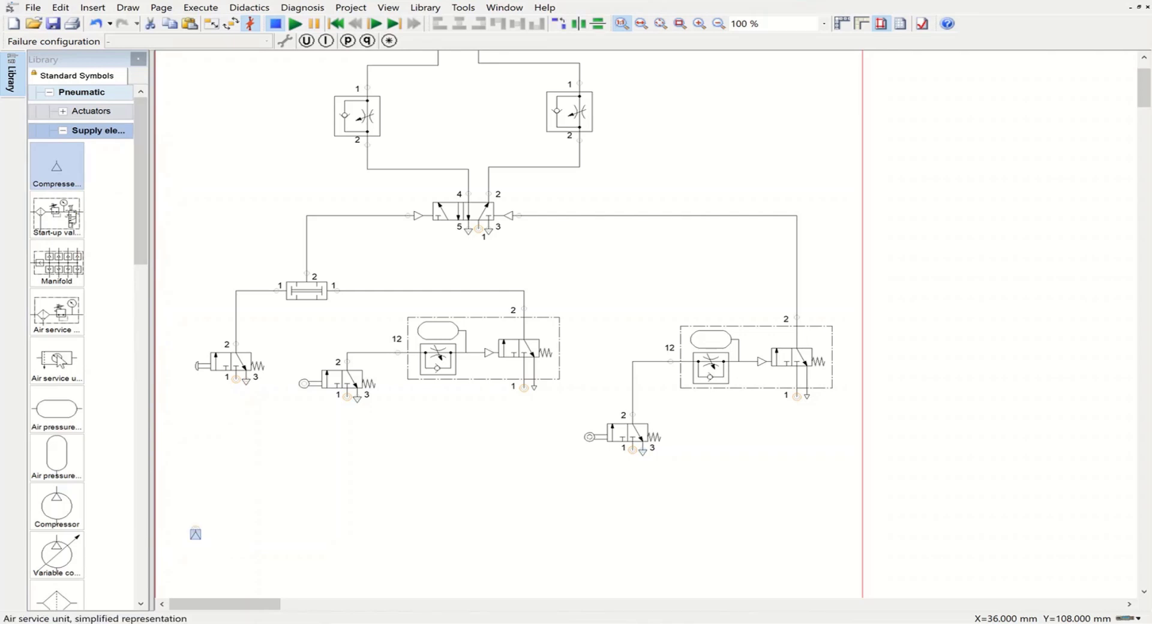
{"action": "left_click_drag", "start_coordinate": [58, 359], "coordinate": [270, 496]}
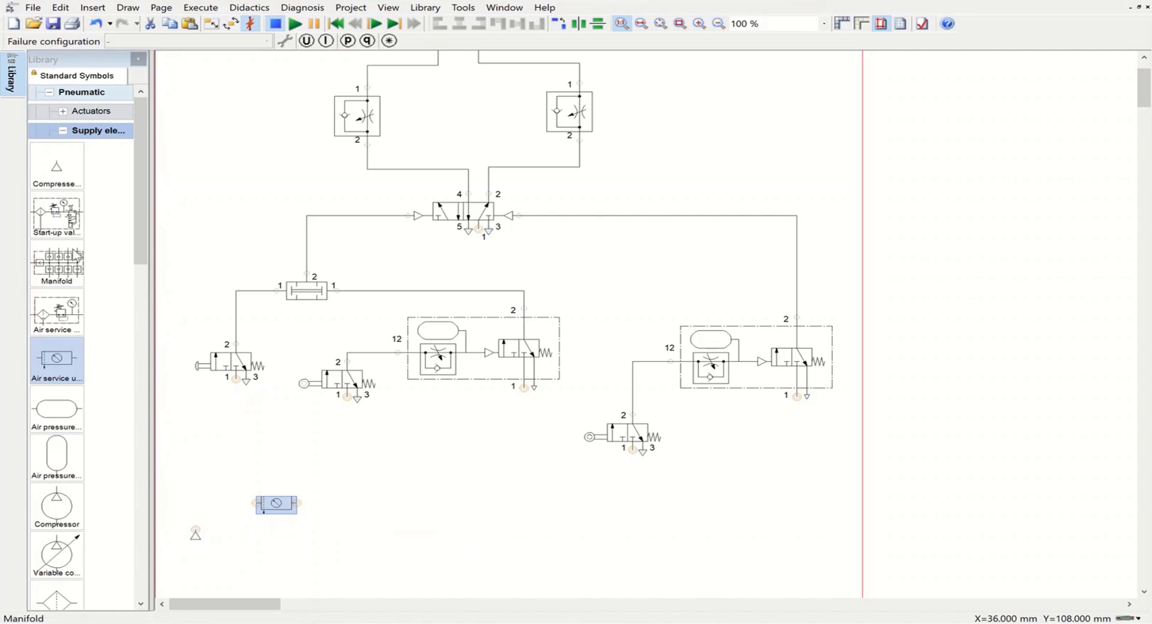
{"action": "left_click_drag", "start_coordinate": [56, 264], "coordinate": [470, 485]}
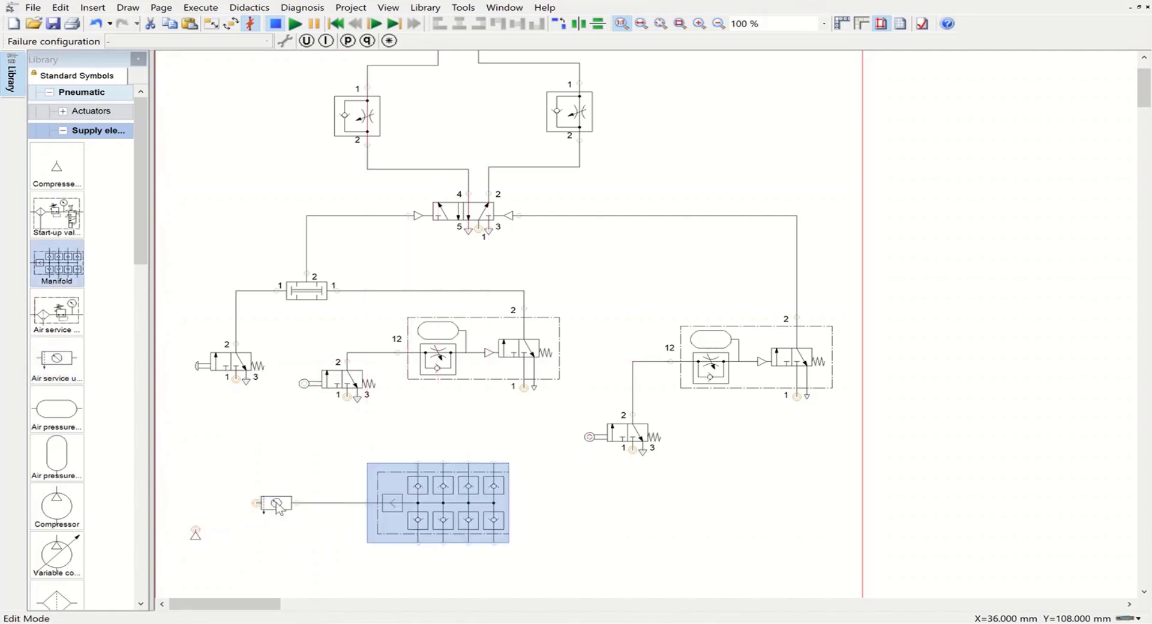
{"action": "left_click_drag", "start_coordinate": [255, 504], "coordinate": [197, 529]}
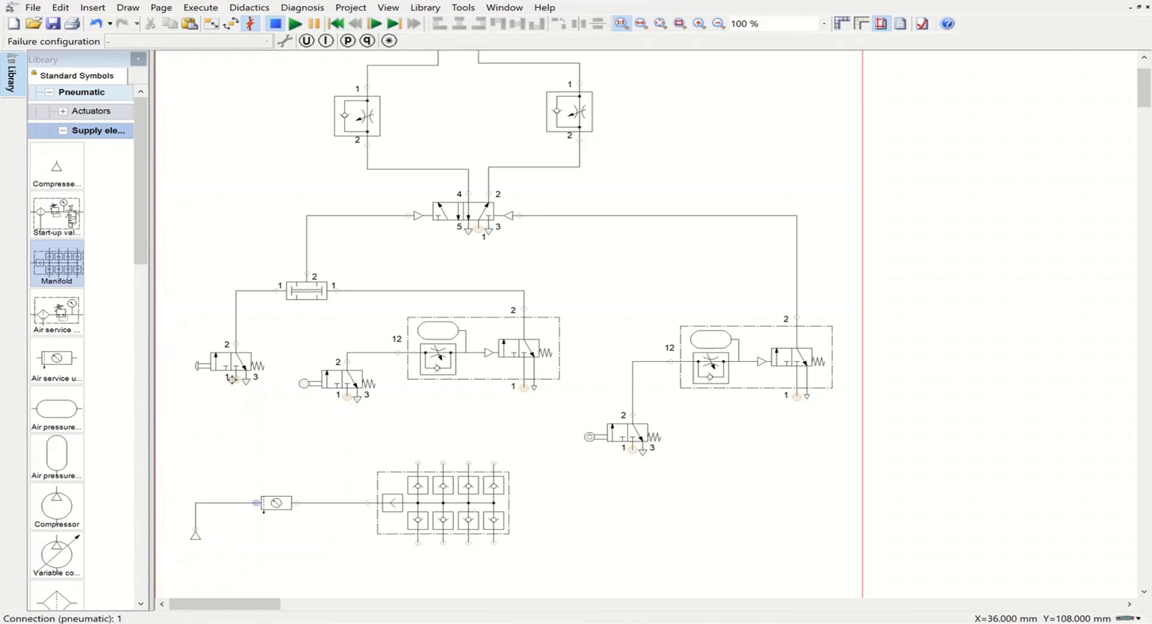
- Pipe port 1 of the left and middle valves to the manifold's first two outlets
{"action": "left_click_drag", "start_coordinate": [236, 378], "coordinate": [287, 432]}
{"action": "left_click_drag", "start_coordinate": [379, 452], "coordinate": [418, 464]}
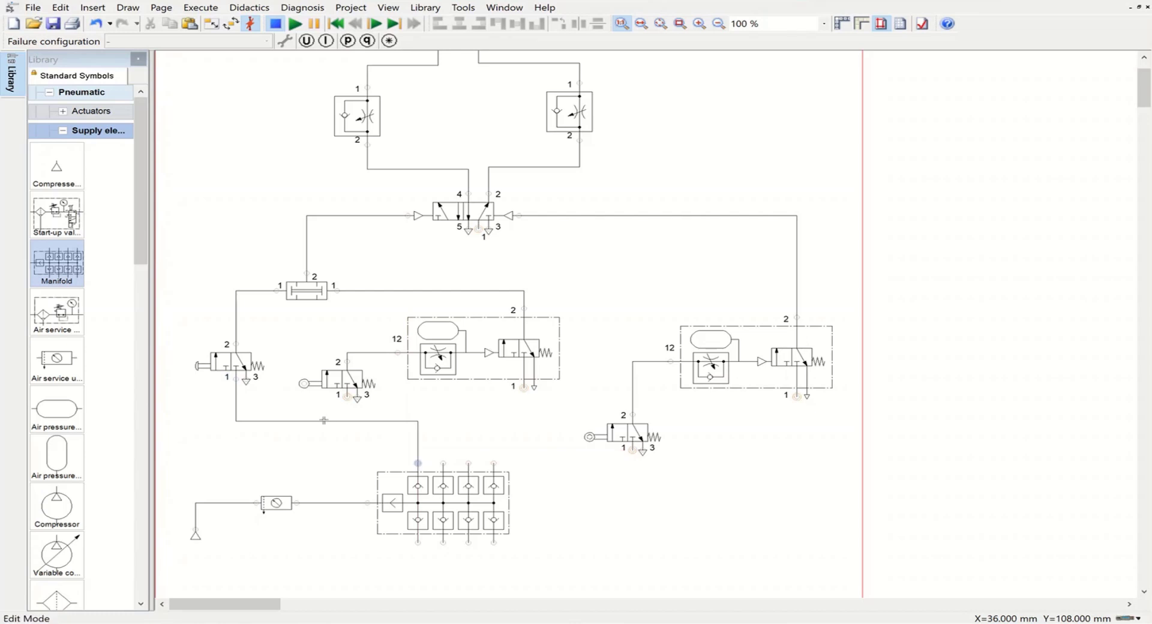
{"action": "left_click", "coordinate": [323, 421]}
{"action": "left_click_drag", "start_coordinate": [324, 420], "coordinate": [316, 464]}
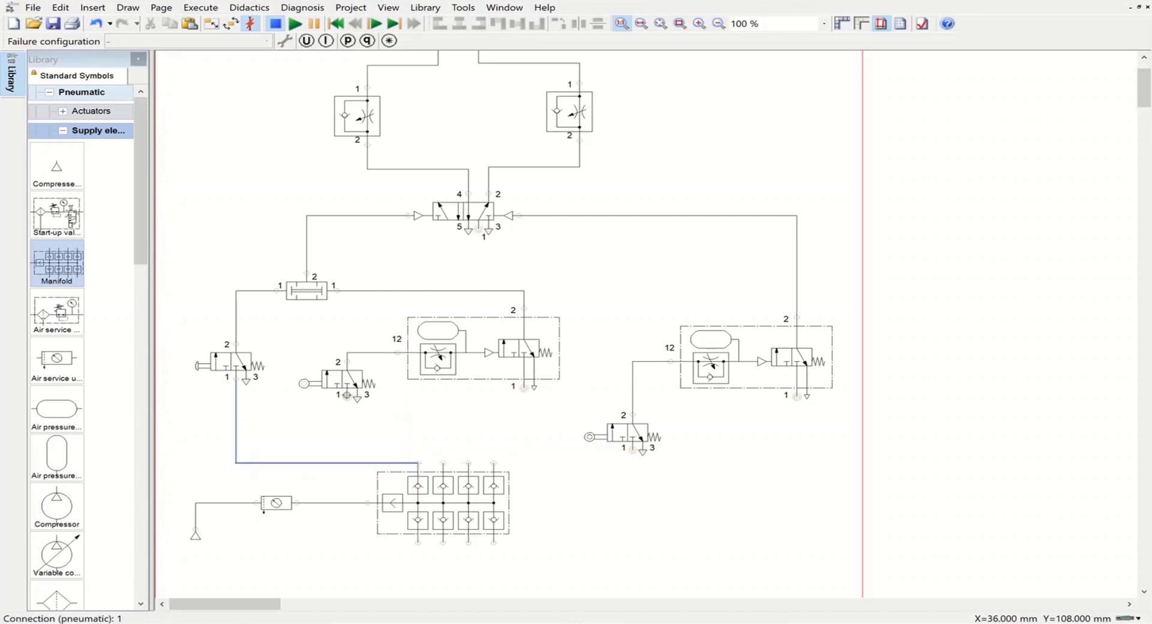
{"action": "left_click_drag", "start_coordinate": [347, 396], "coordinate": [631, 449]}
{"action": "left_click_drag", "start_coordinate": [449, 459], "coordinate": [443, 463]}
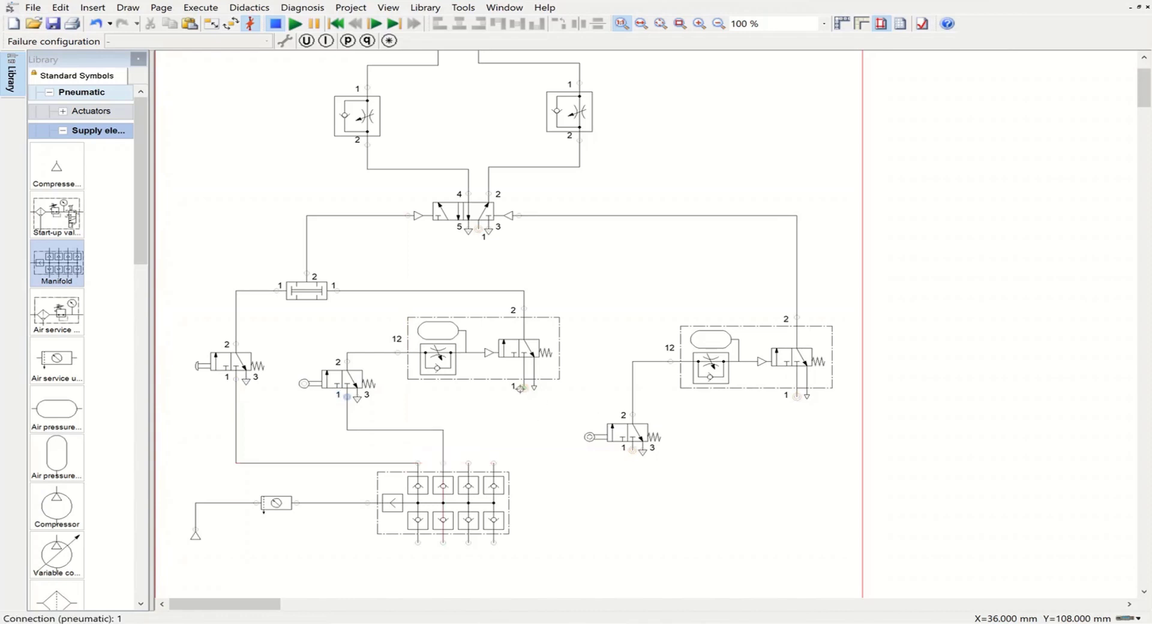
- Connect the manifold's third outlet to the next valve and its fourth outlet to the 5/2 valve's port 1
{"action": "left_click_drag", "start_coordinate": [524, 387], "coordinate": [468, 463]}
{"action": "left_click_drag", "start_coordinate": [572, 408], "coordinate": [479, 227]}
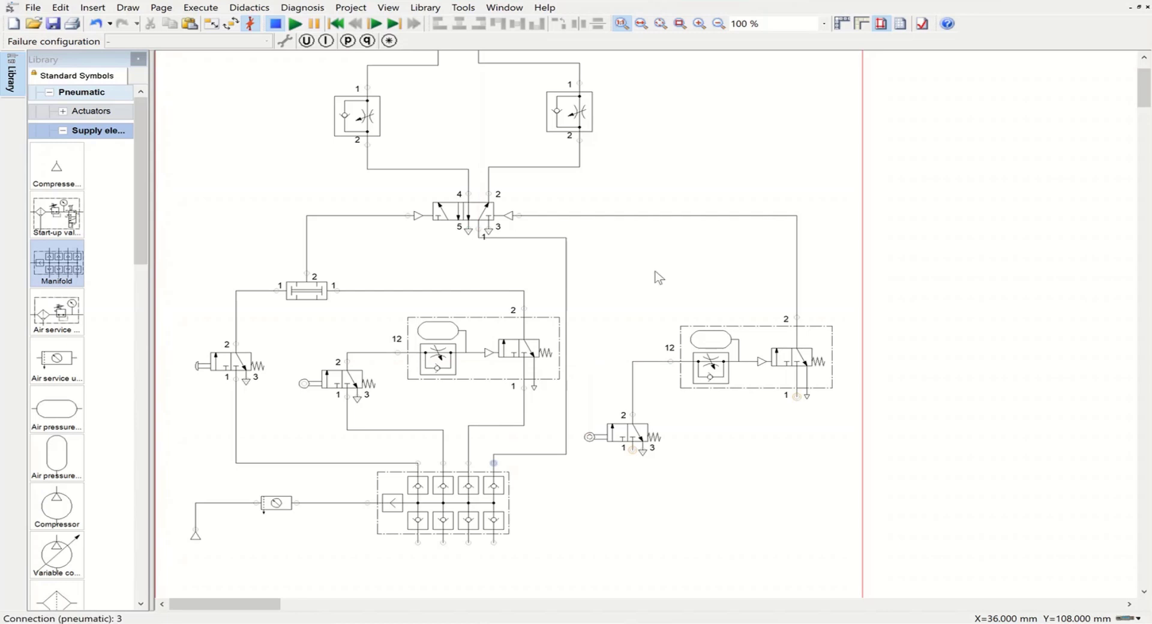
{"action": "left_click_drag", "start_coordinate": [566, 284], "coordinate": [581, 288]}
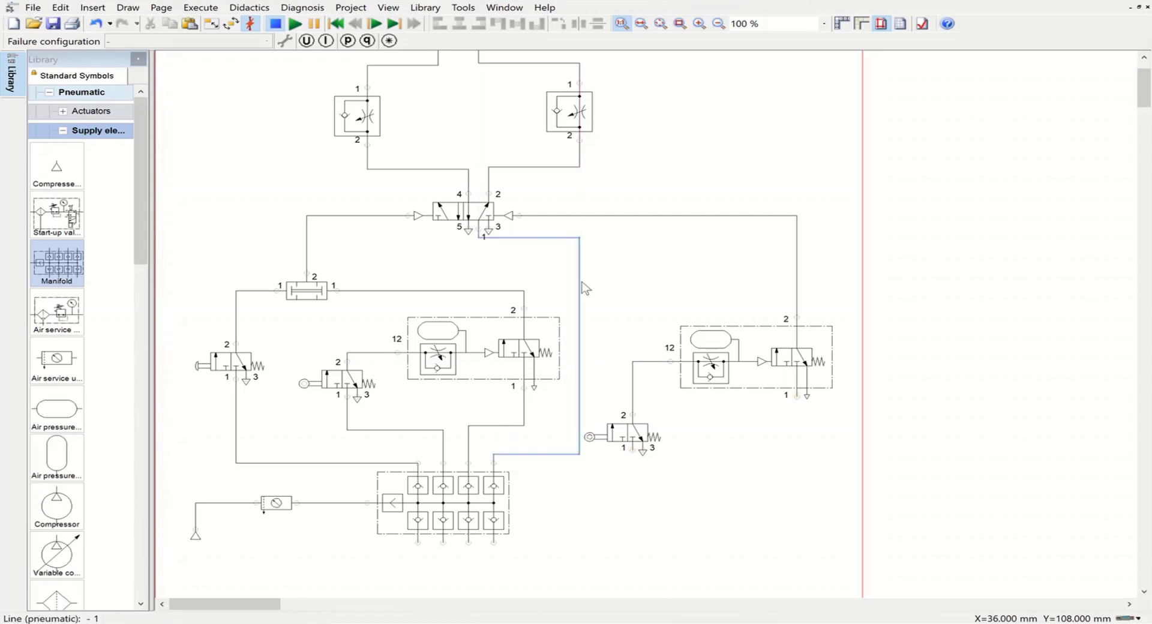
{"action": "left_click", "coordinate": [675, 269]}
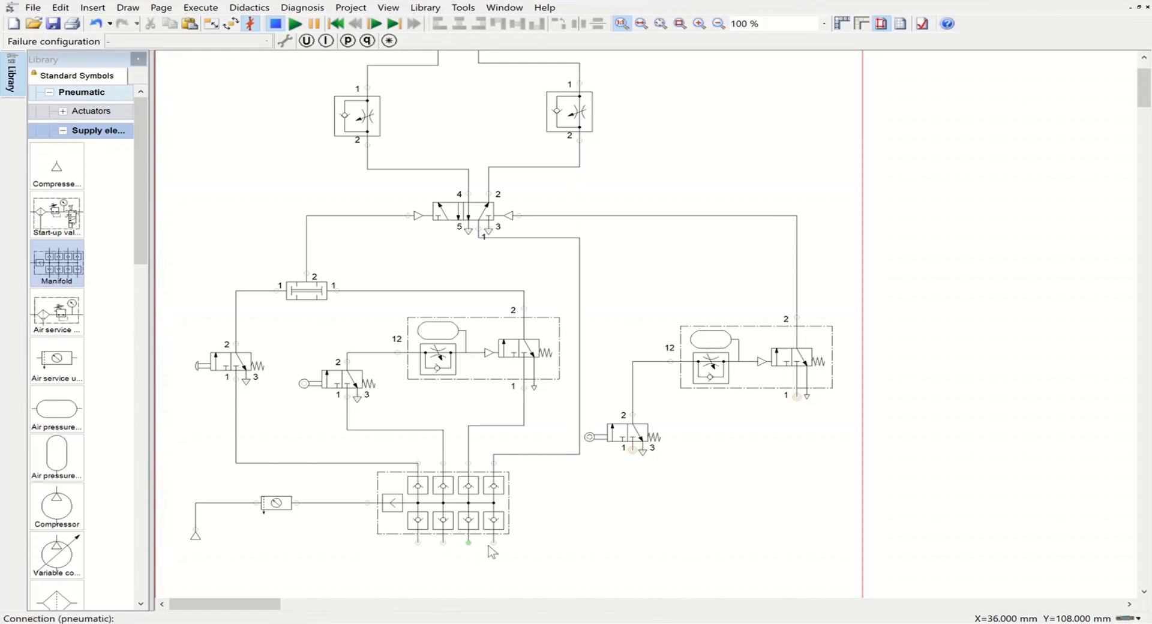
- Pipe a manifold bottom outlet to the right valve's port 1, routed straight beneath the manifold
{"action": "left_click_drag", "start_coordinate": [492, 546], "coordinate": [632, 447]}
{"action": "mouse_move", "coordinate": [468, 542]}
{"action": "left_mouse_down"}
{"action": "mouse_move", "coordinate": [684, 567]}
{"action": "mouse_move", "coordinate": [783, 504]}
{"action": "mouse_move", "coordinate": [796, 394]}
{"action": "left_mouse_up"}
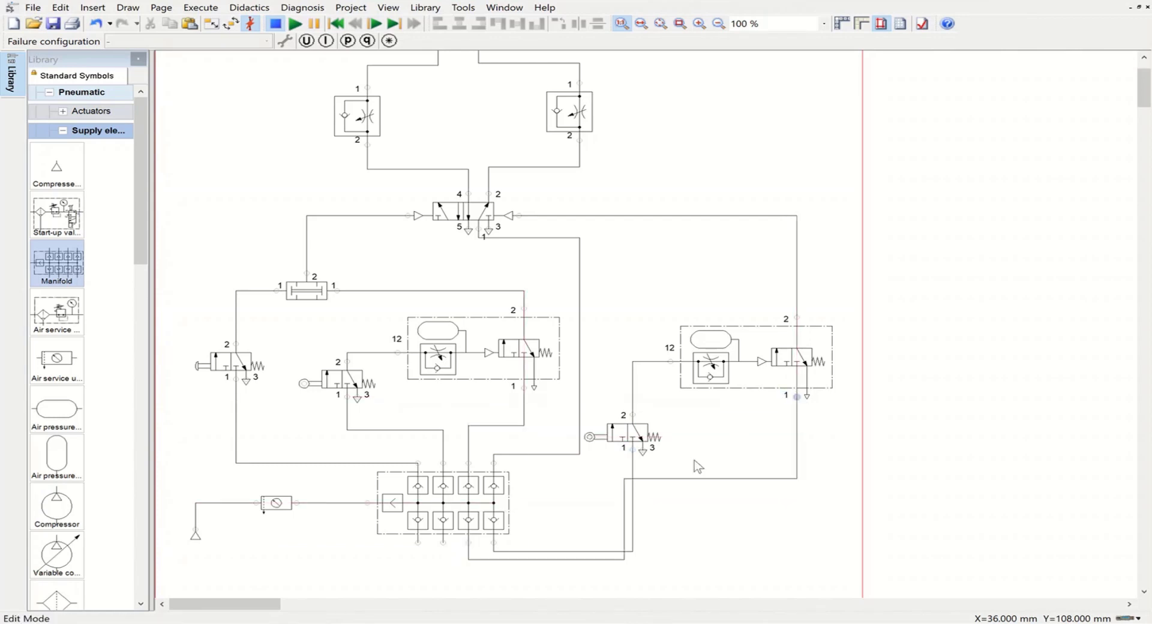
{"action": "left_click_drag", "start_coordinate": [675, 480], "coordinate": [713, 573]}
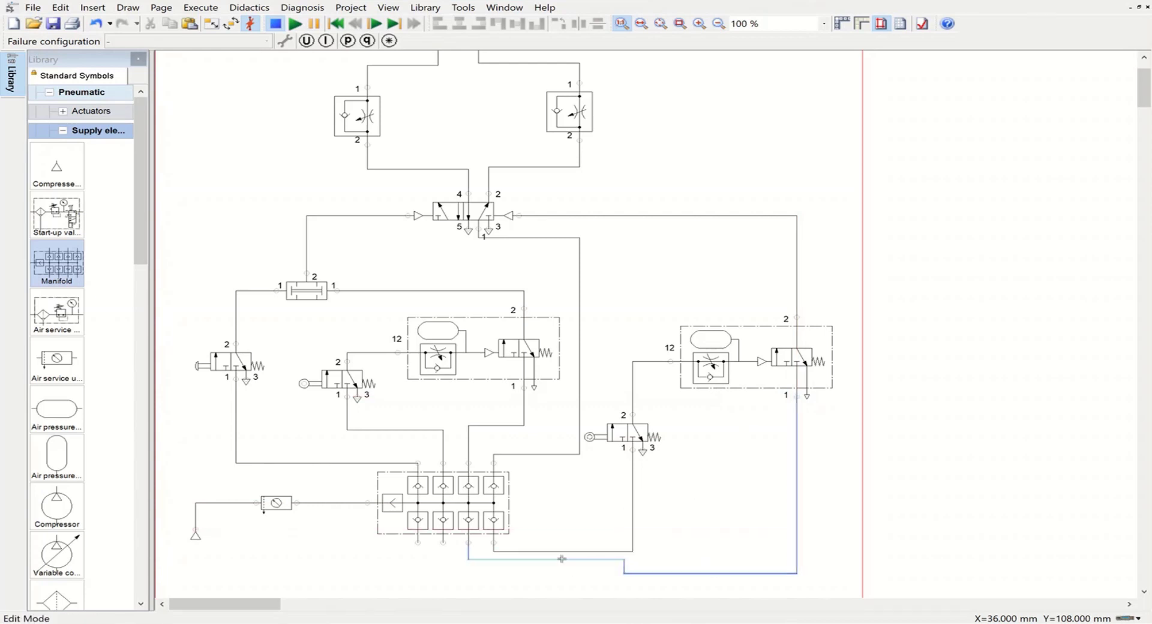
{"action": "left_click_drag", "start_coordinate": [562, 558], "coordinate": [561, 569]}
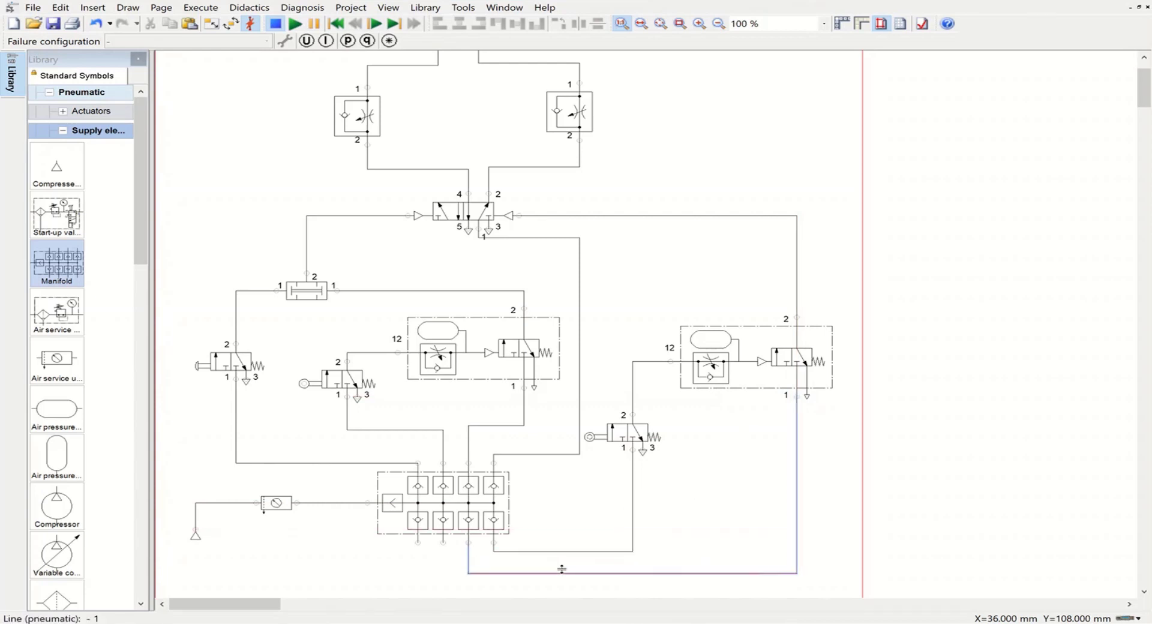
{"action": "left_click", "coordinate": [828, 477]}
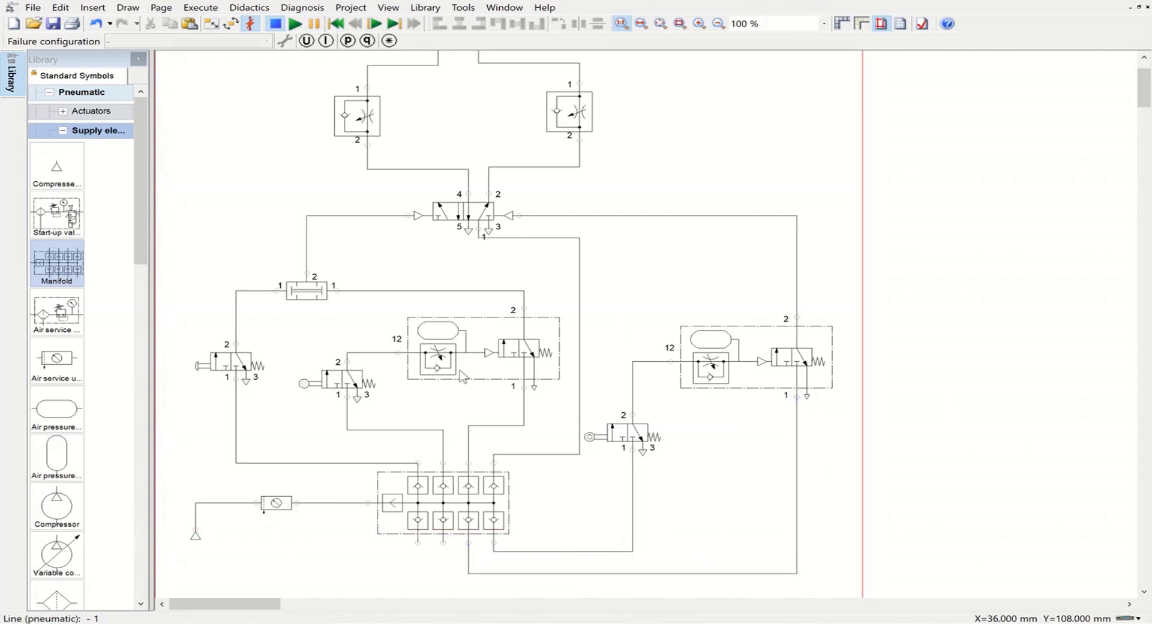
- Label the air service unit 0Z and the left 3/n way valve 1S1
{"action": "double_click", "coordinate": [276, 509]}
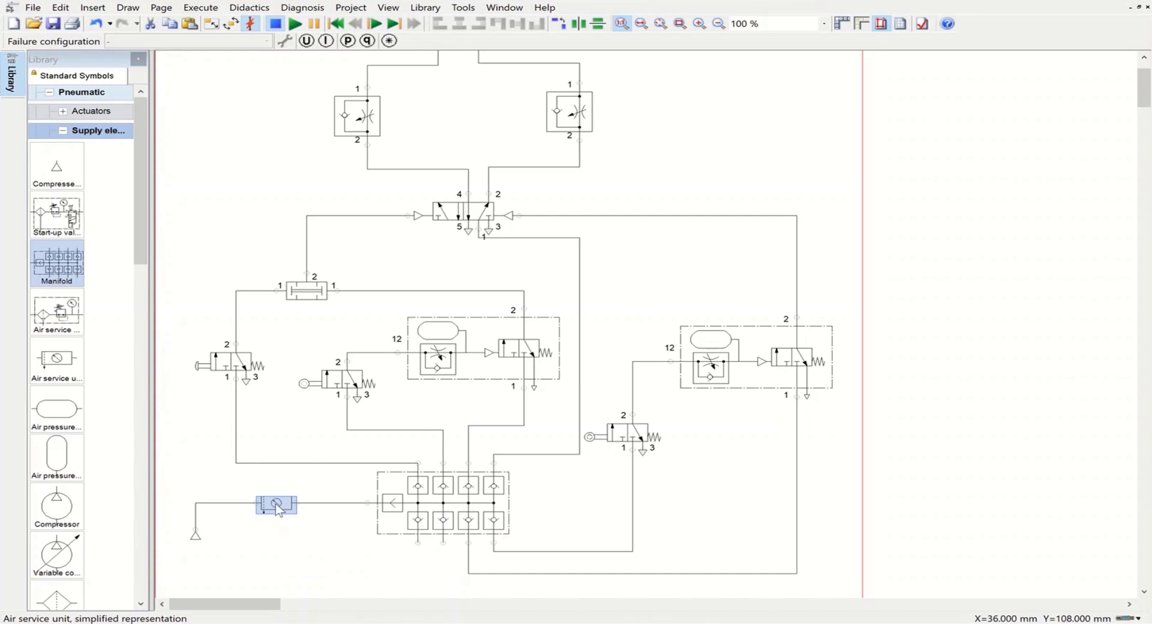
{"action": "left_click_drag", "start_coordinate": [637, 219], "coordinate": [590, 215]}
{"action": "type", "text": "0Z"}
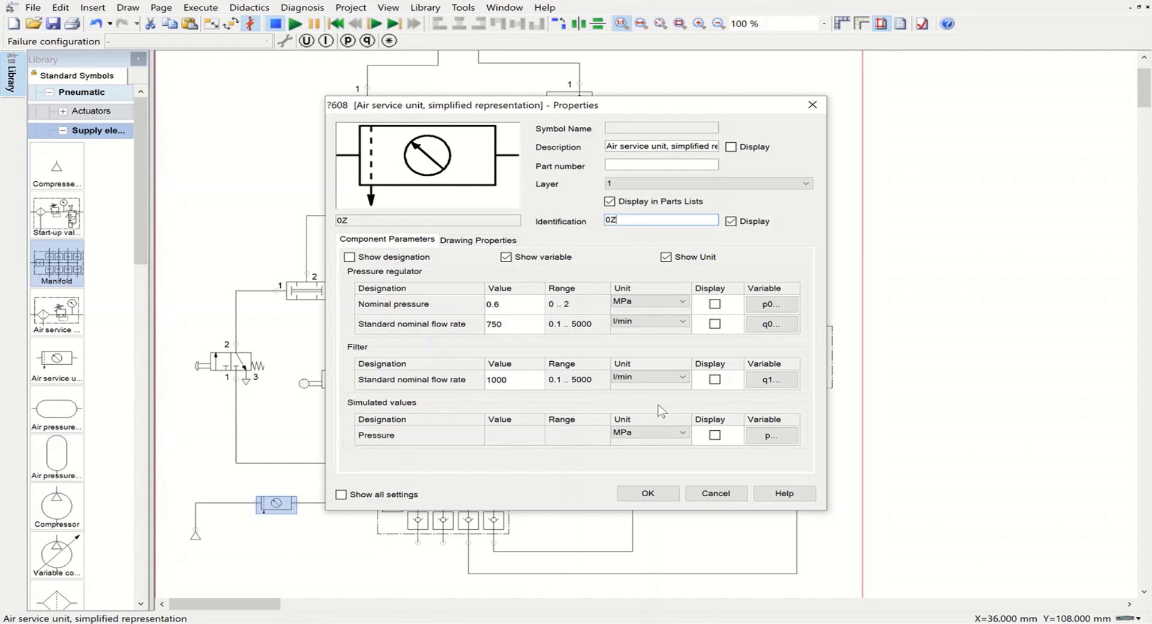
{"action": "left_click", "coordinate": [650, 501]}
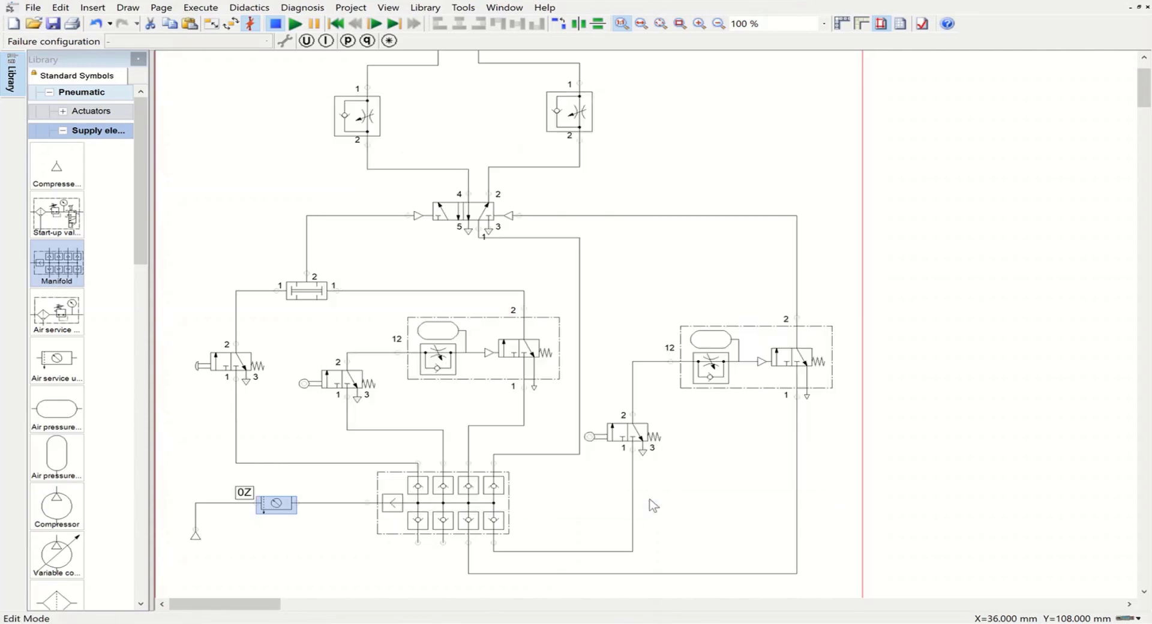
{"action": "double_click", "coordinate": [221, 359]}
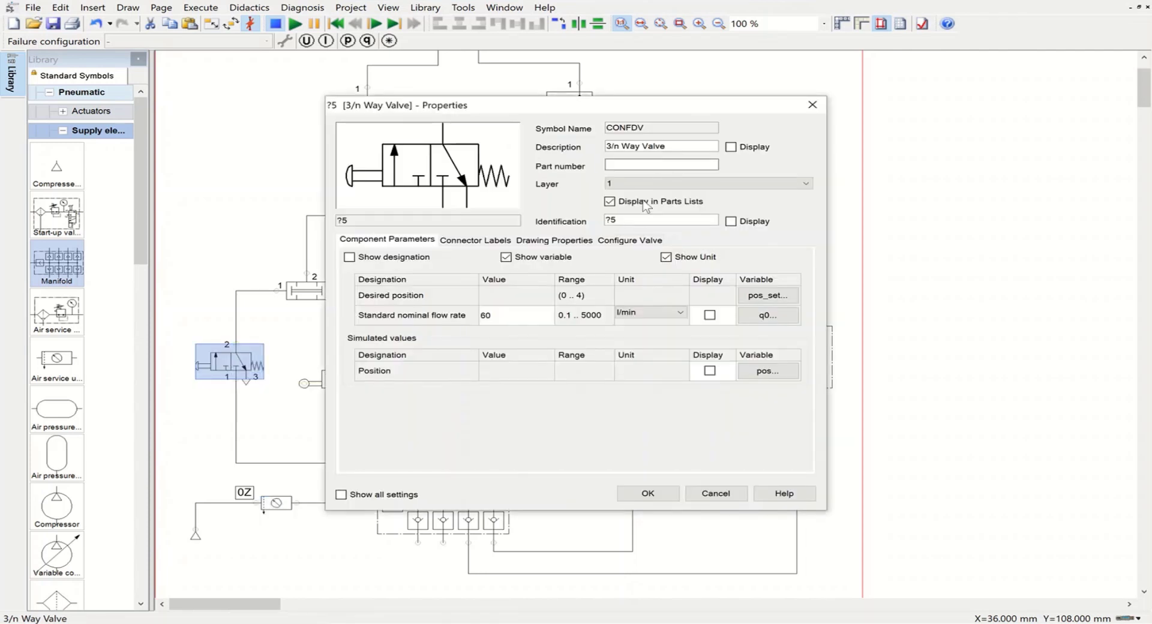
{"action": "left_click_drag", "start_coordinate": [640, 222], "coordinate": [586, 220]}
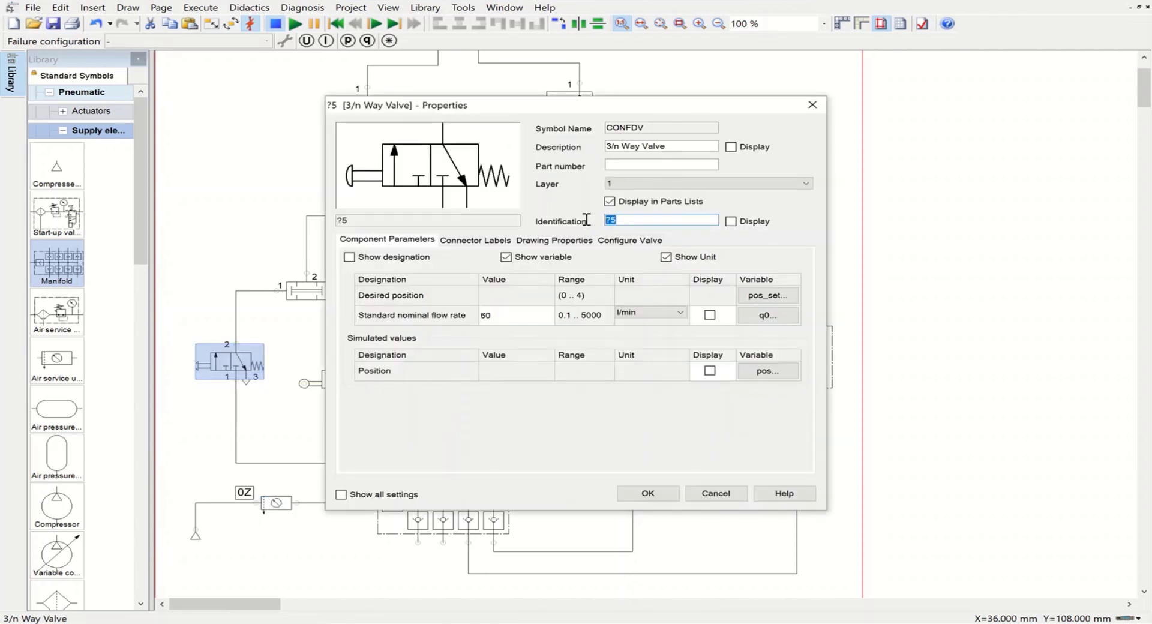
{"action": "type", "text": "1S"}
{"action": "type", "text": "1"}
{"action": "left_click", "coordinate": [646, 498]}
- Label the two roller-operated valves 1S2 and 1S3
{"action": "left_click", "coordinate": [332, 384]}
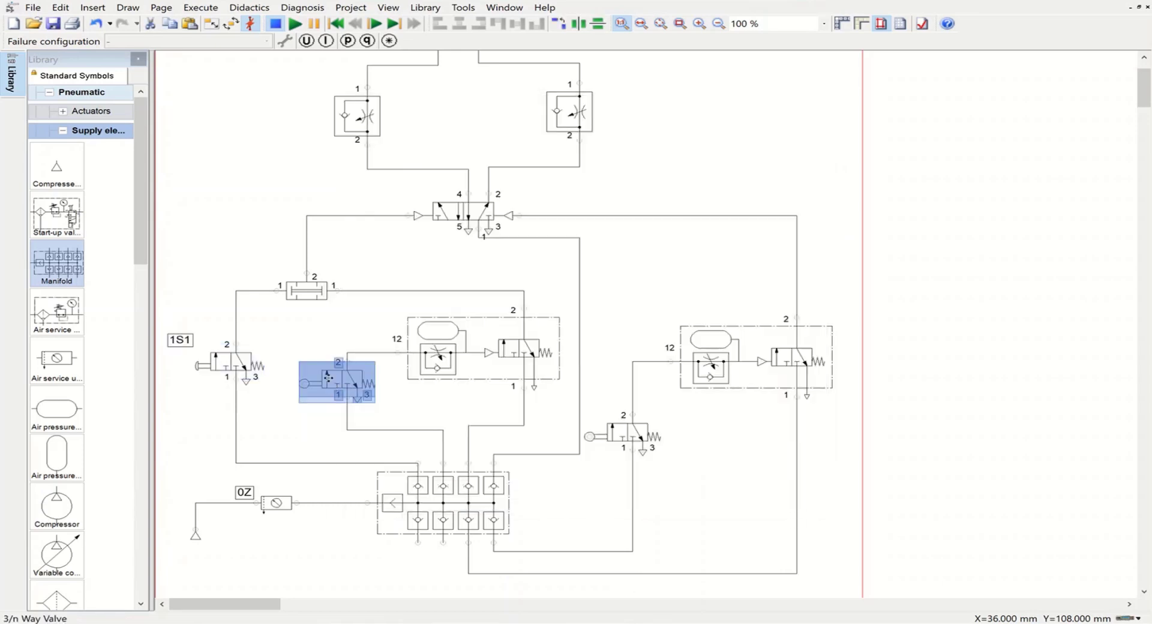
{"action": "double_click", "coordinate": [331, 384]}
{"action": "left_click_drag", "start_coordinate": [641, 221], "coordinate": [528, 220]}
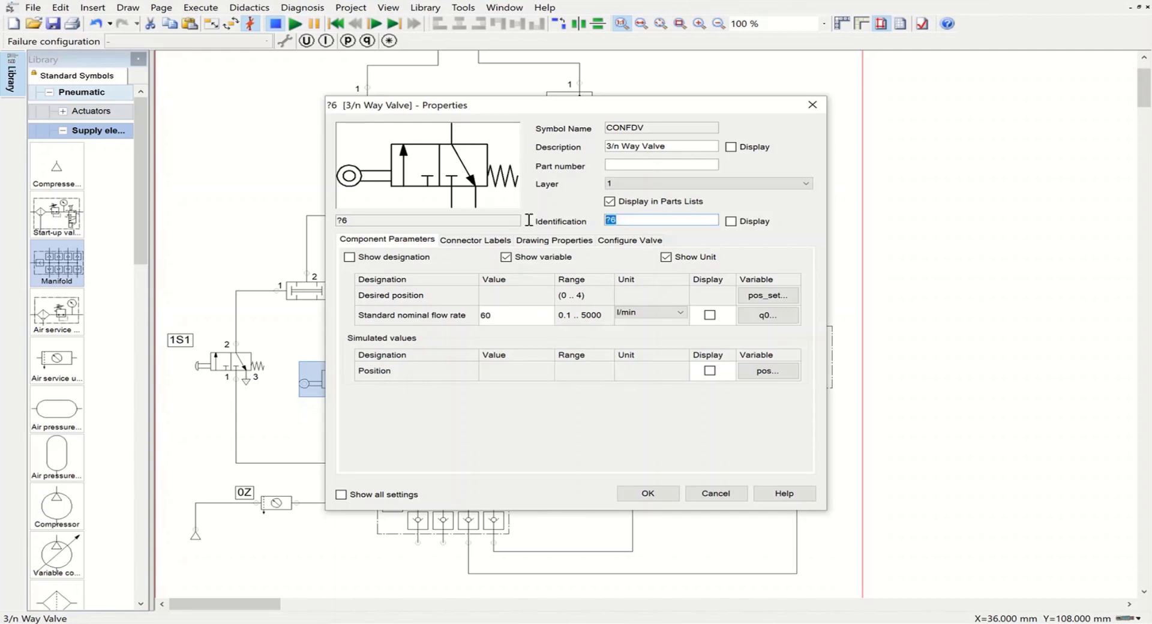
{"action": "type", "text": "1S2"}
{"action": "left_click", "coordinate": [668, 494]}
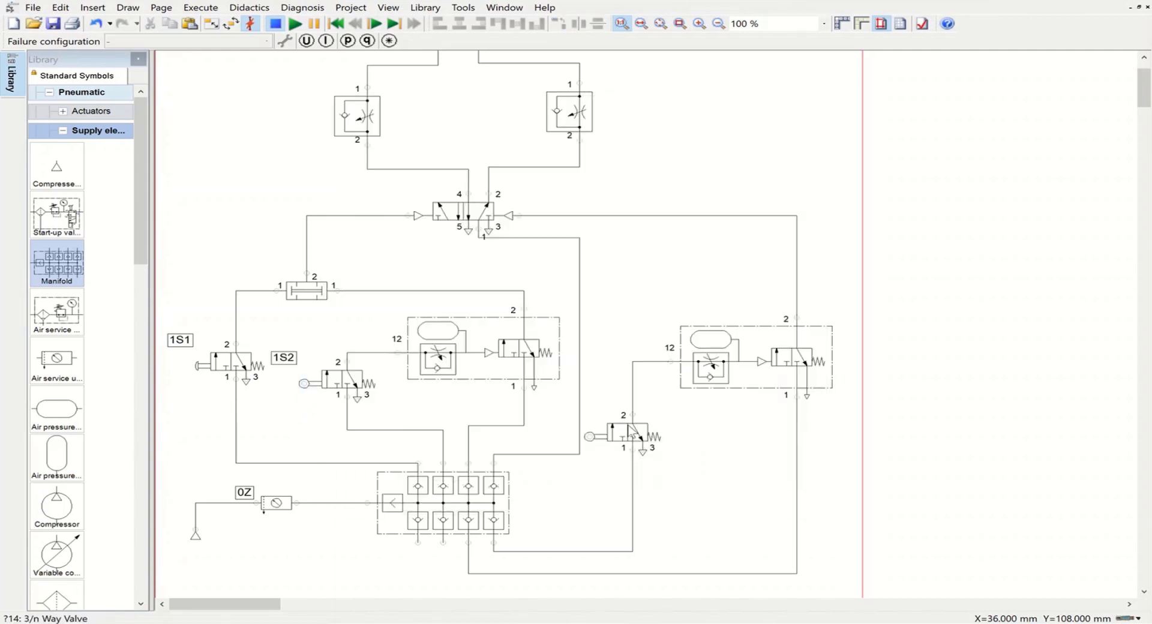
{"action": "left_click", "coordinate": [627, 427]}
{"action": "double_click", "coordinate": [628, 426]}
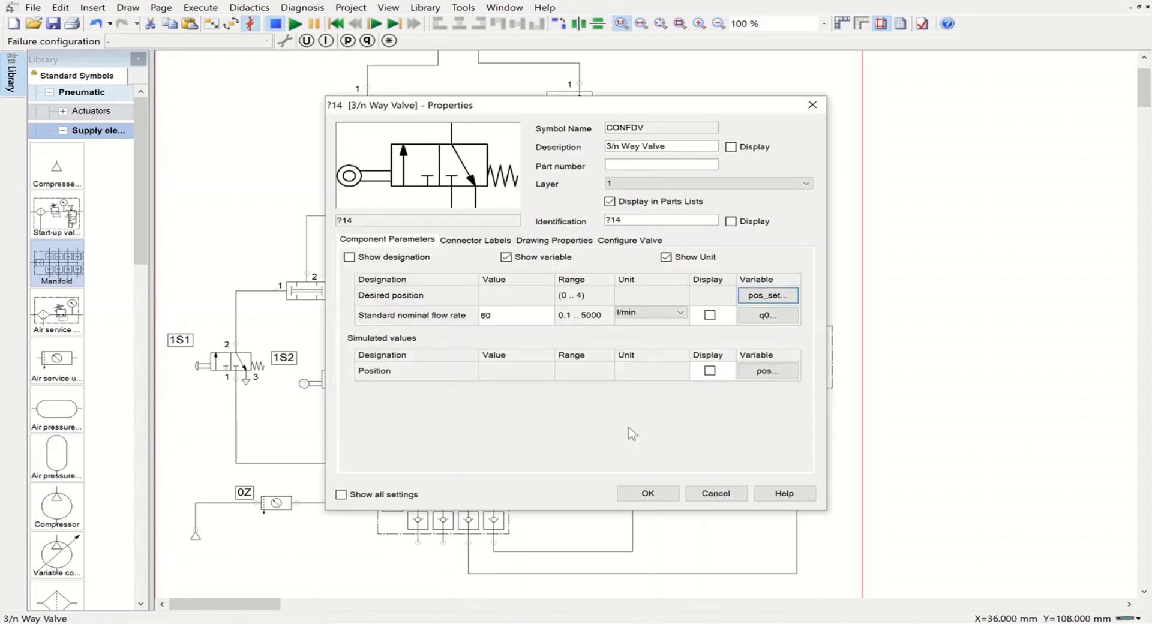
{"action": "left_click_drag", "start_coordinate": [649, 220], "coordinate": [592, 219]}
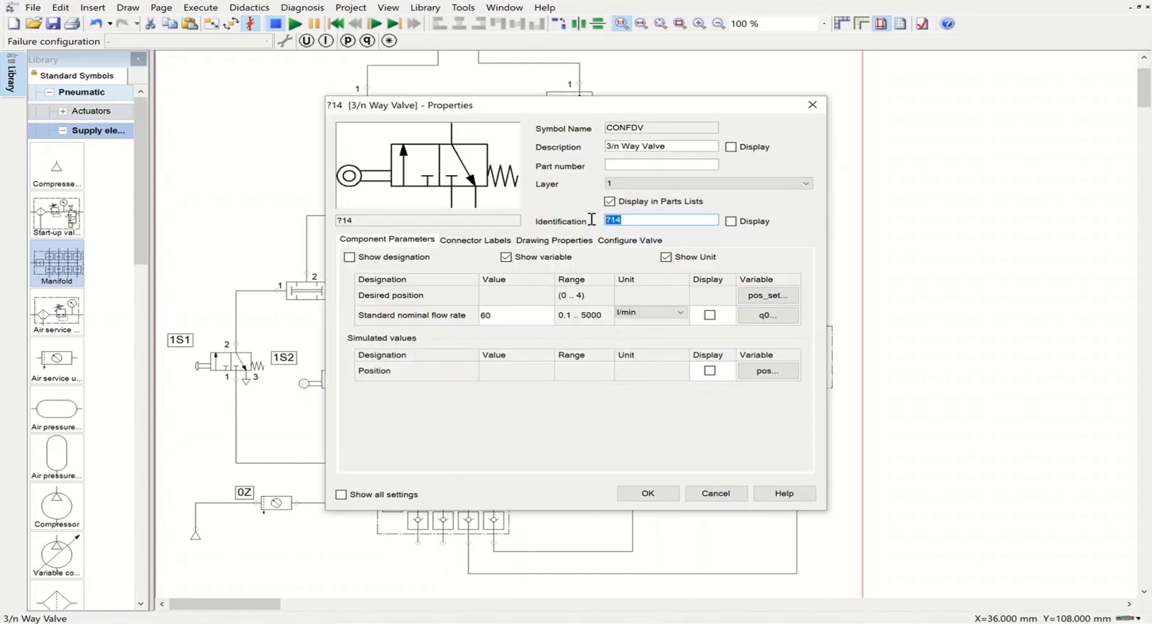
{"action": "type", "text": "1S3"}
{"action": "left_click", "coordinate": [647, 494]}
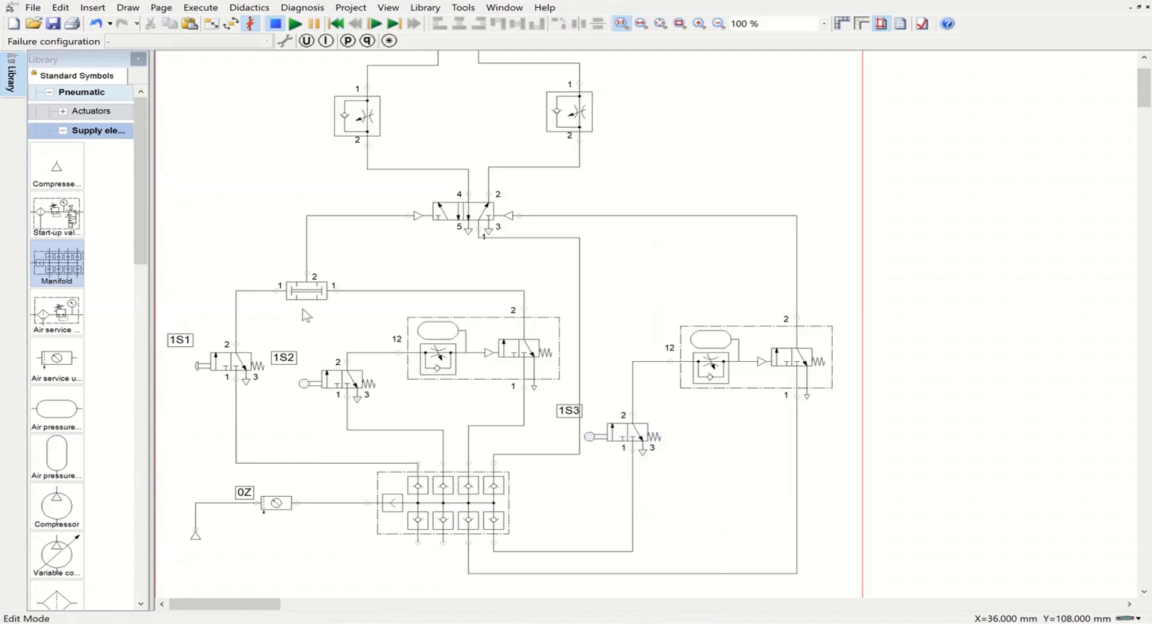
- Label the left time delay valve 1V1 and the two pressure valve 1V2
{"action": "left_click", "coordinate": [463, 342]}
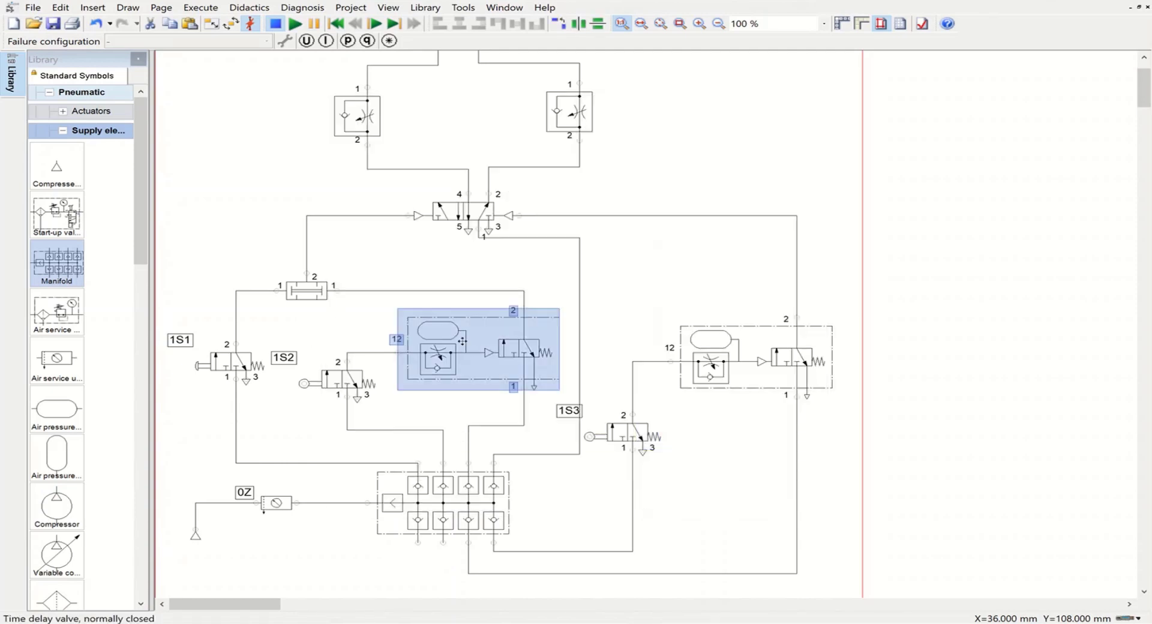
{"action": "double_click", "coordinate": [462, 341]}
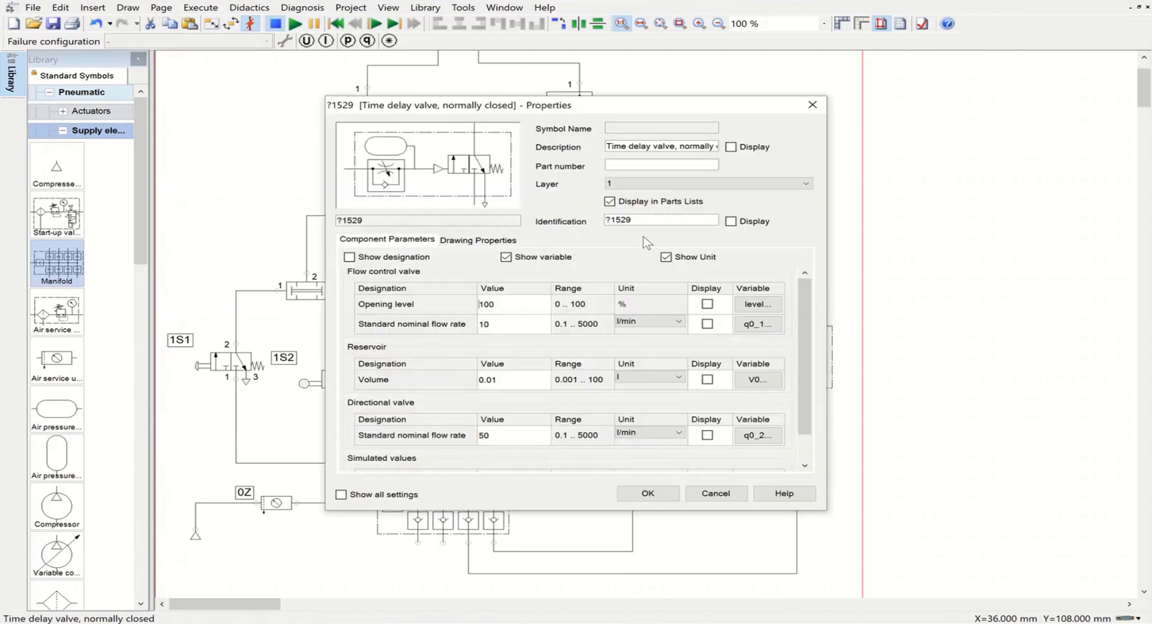
{"action": "left_click_drag", "start_coordinate": [662, 219], "coordinate": [601, 217]}
{"action": "type", "text": "1V1"}
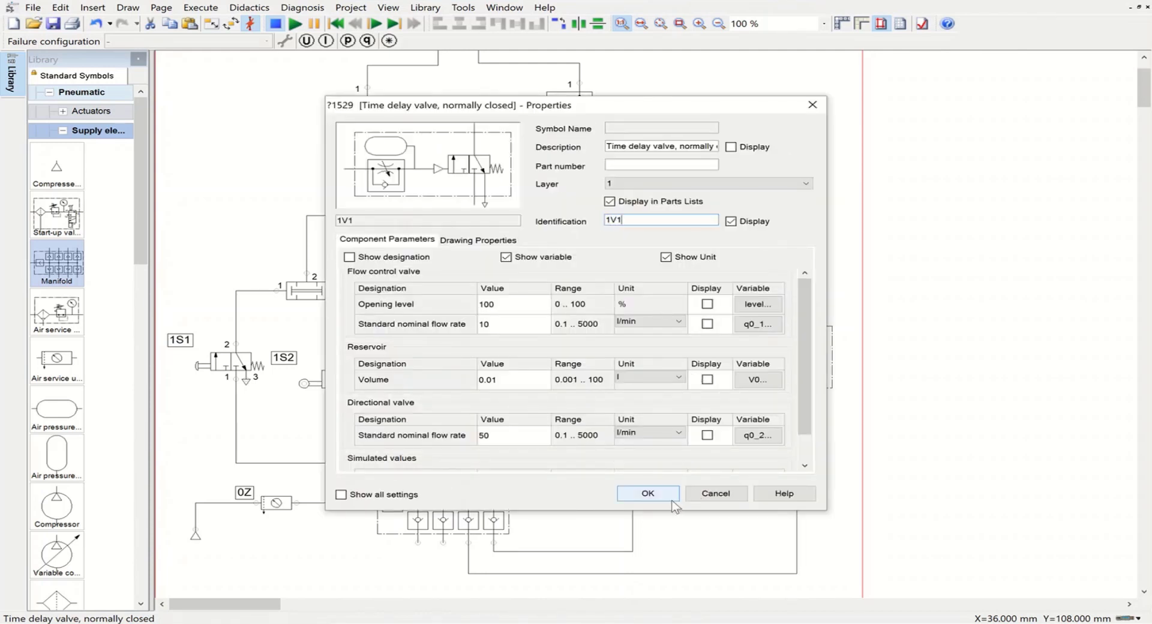
{"action": "left_click", "coordinate": [647, 493]}
{"action": "double_click", "coordinate": [300, 292]}
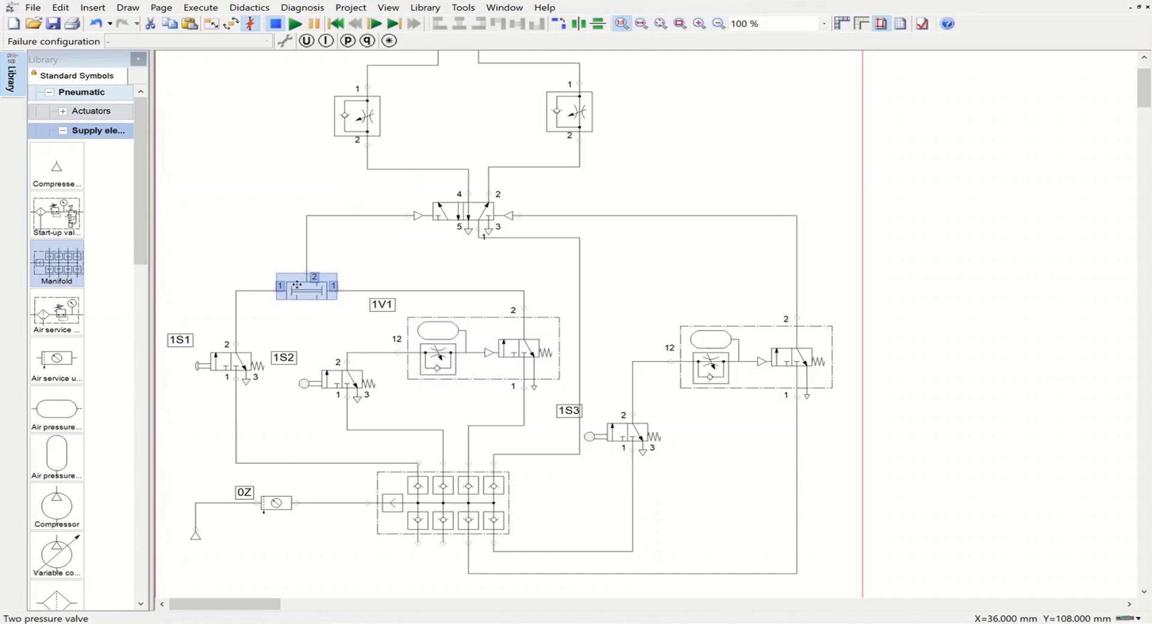
{"action": "left_click_drag", "start_coordinate": [642, 222], "coordinate": [575, 230]}
{"action": "type", "text": "1V"}
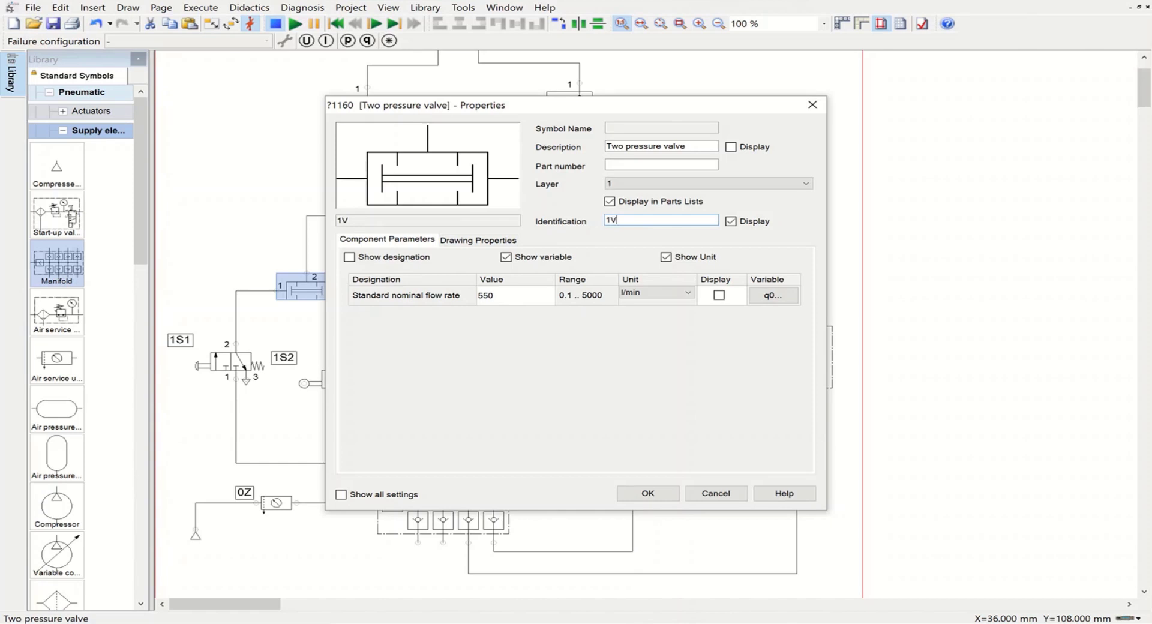
{"action": "type", "text": "2"}
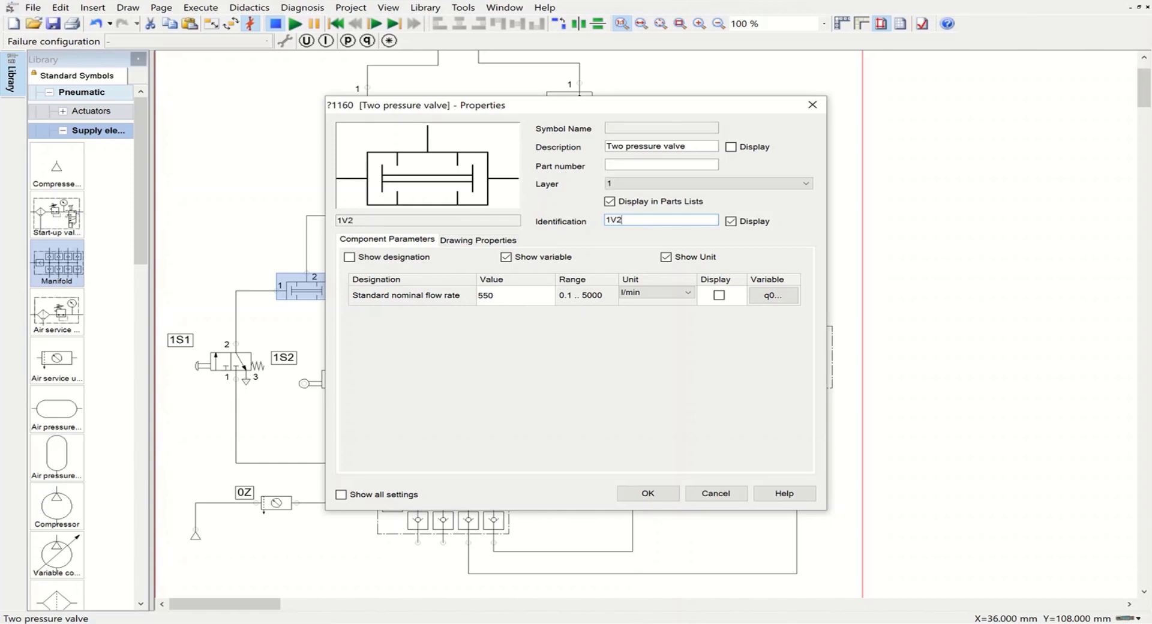
{"action": "left_click", "coordinate": [652, 498]}
{"action": "left_click", "coordinate": [804, 489]}
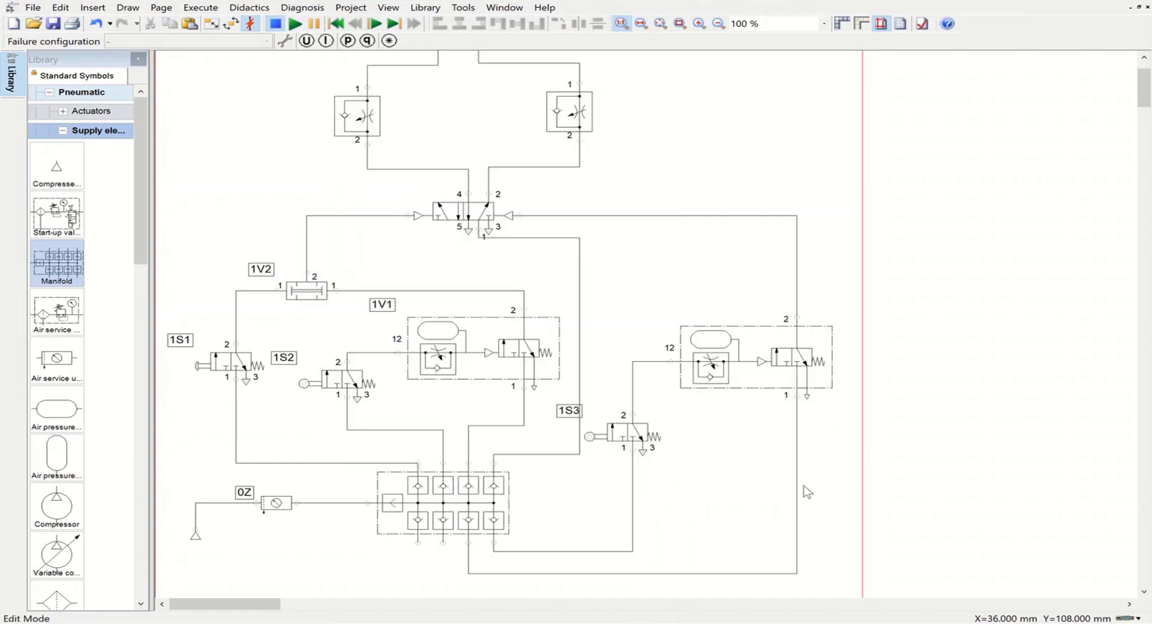
- Label the 5/n way valve 1V3 and the top-left throttle check valve 1V4
{"action": "double_click", "coordinate": [471, 221]}
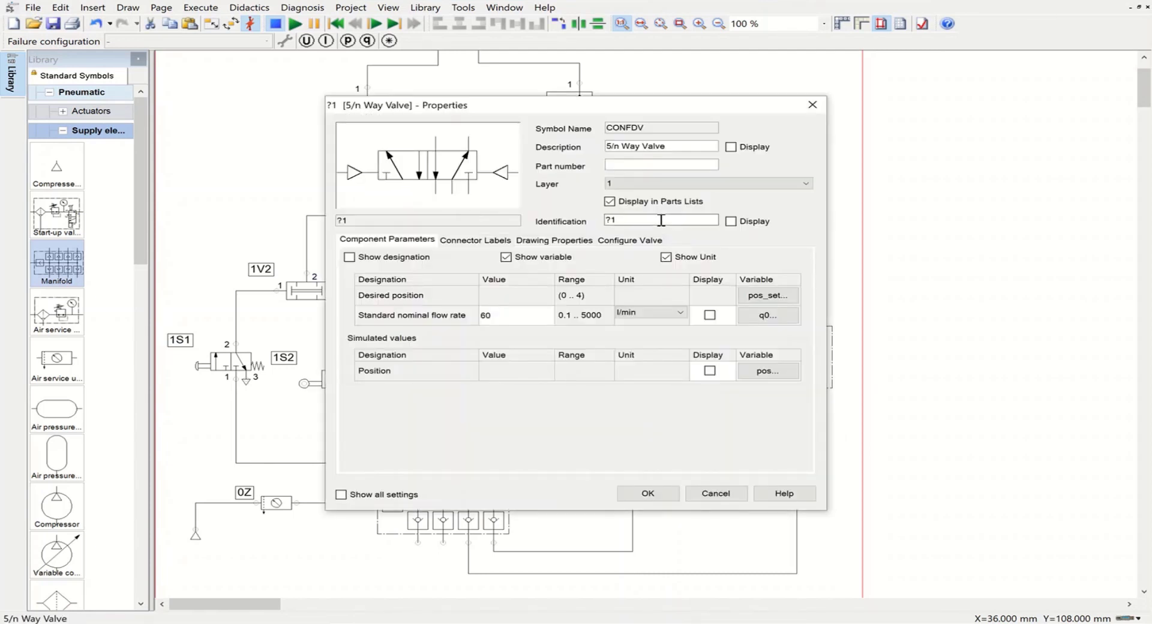
{"action": "double_click", "coordinate": [660, 220]}
{"action": "type", "text": "1V3"}
{"action": "left_click", "coordinate": [677, 489]}
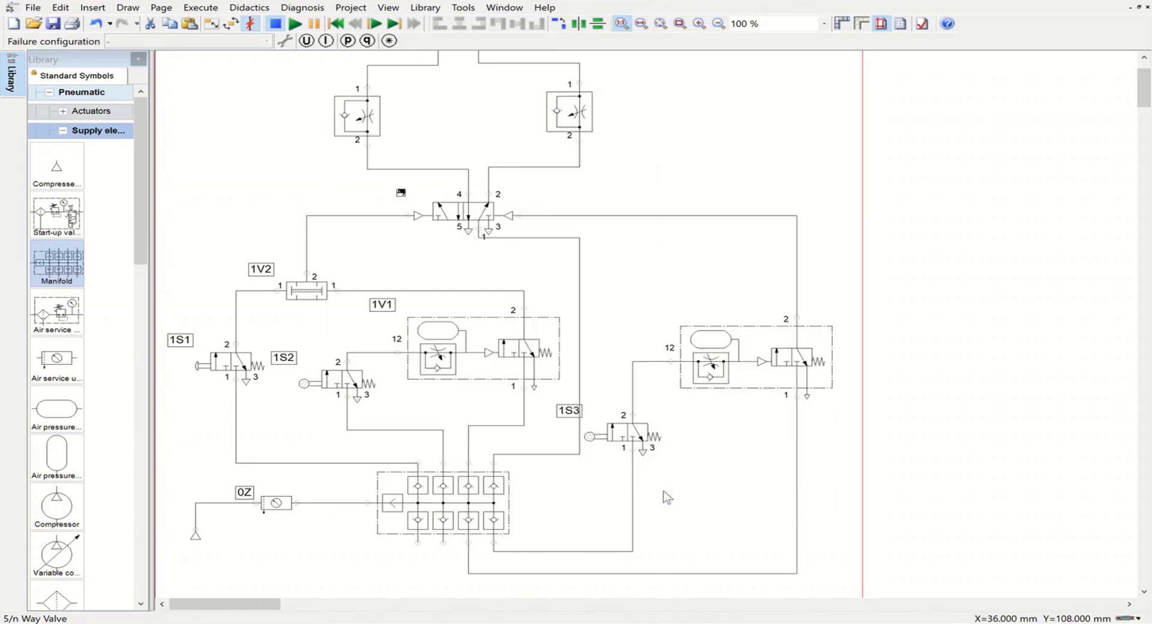
{"action": "left_click", "coordinate": [342, 118]}
{"action": "double_click", "coordinate": [342, 117]}
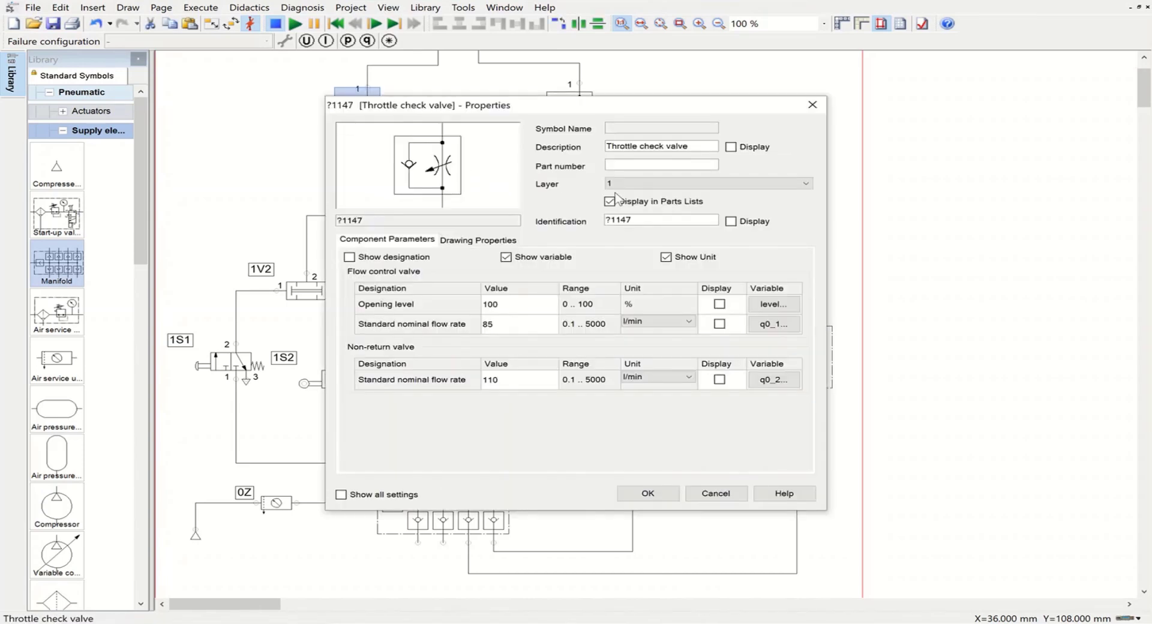
{"action": "double_click", "coordinate": [598, 224]}
{"action": "type", "text": "1V4"}
{"action": "left_click", "coordinate": [649, 494]}
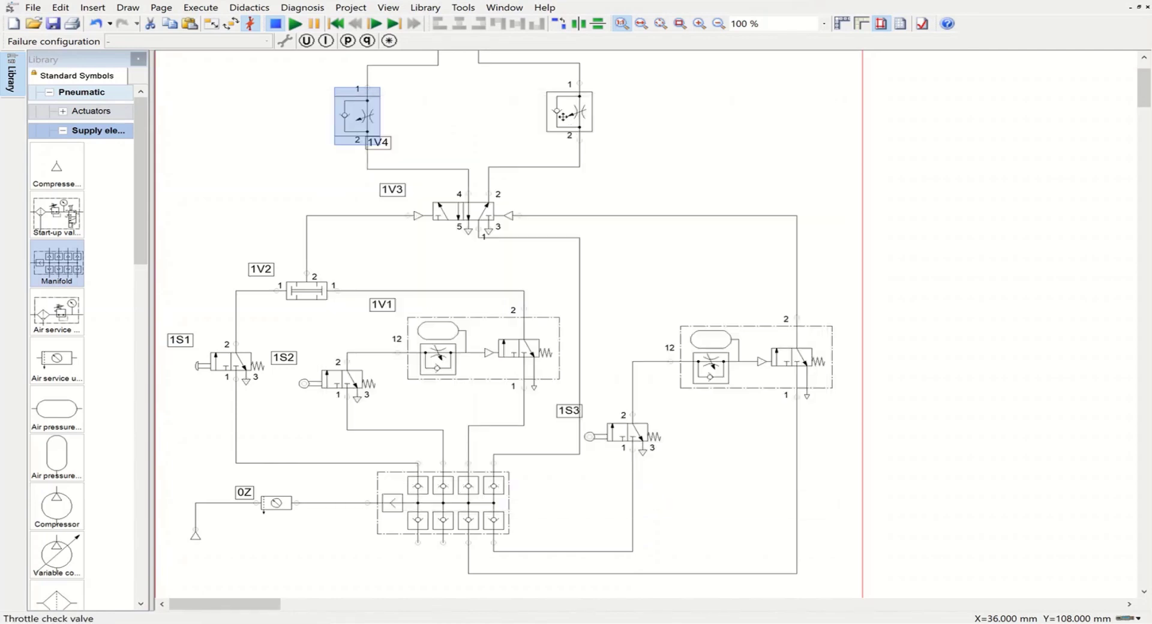
- Label the second throttle check valve 1V5 and the right time delay valve 1V6
{"action": "double_click", "coordinate": [564, 117]}
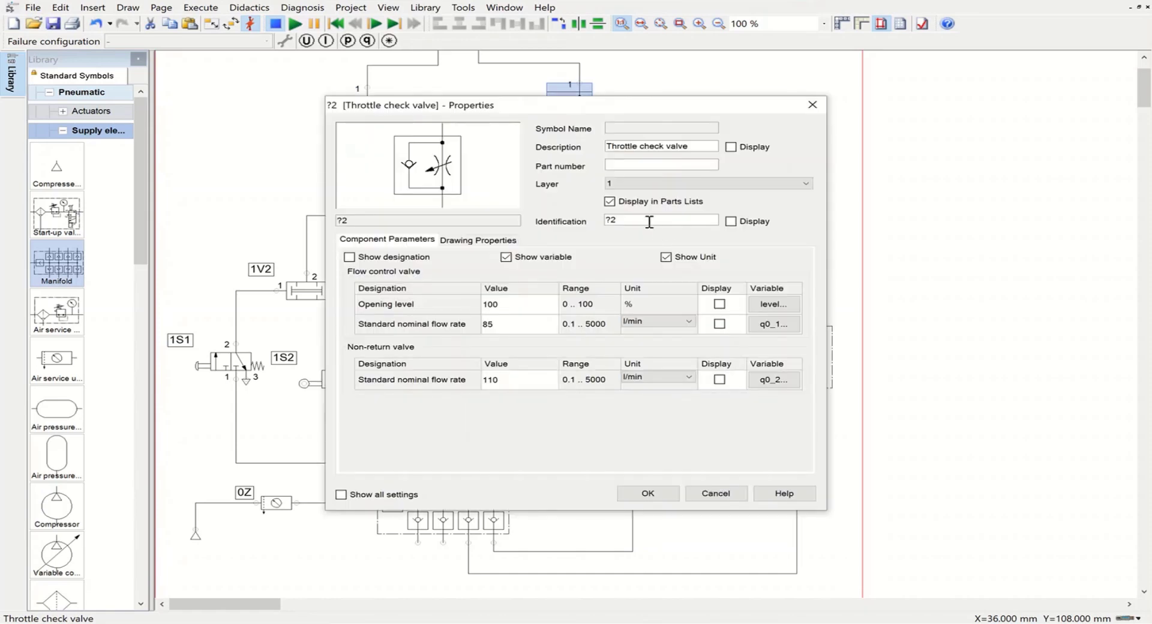
{"action": "left_click_drag", "start_coordinate": [648, 221], "coordinate": [598, 220]}
{"action": "type", "text": "1V5"}
{"action": "left_click", "coordinate": [659, 499]}
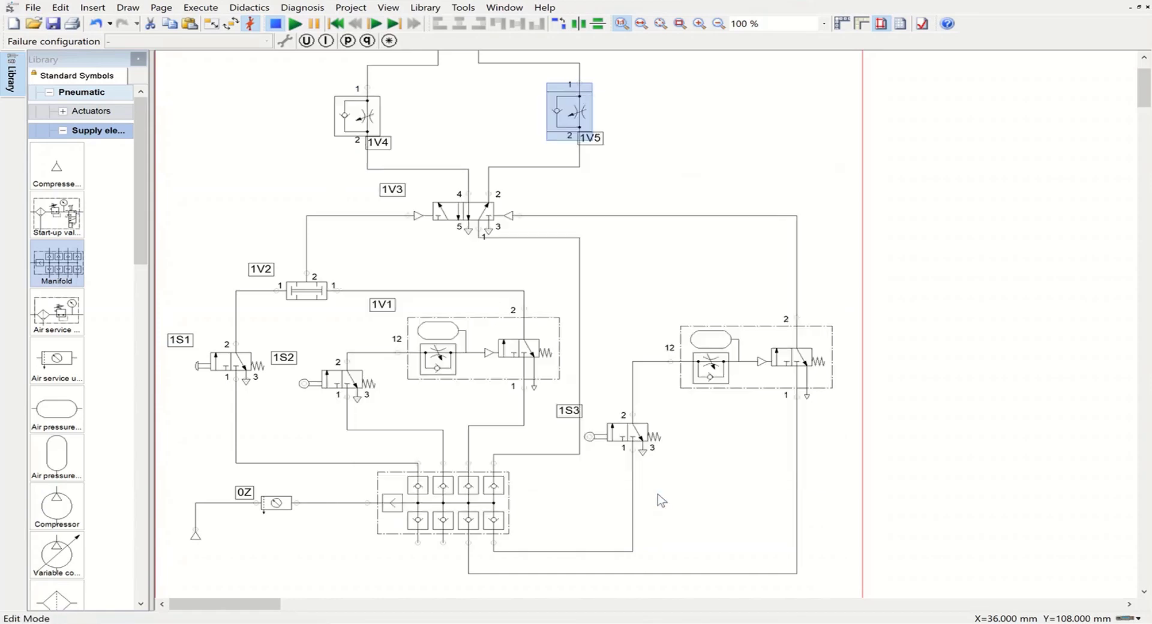
{"action": "double_click", "coordinate": [713, 379]}
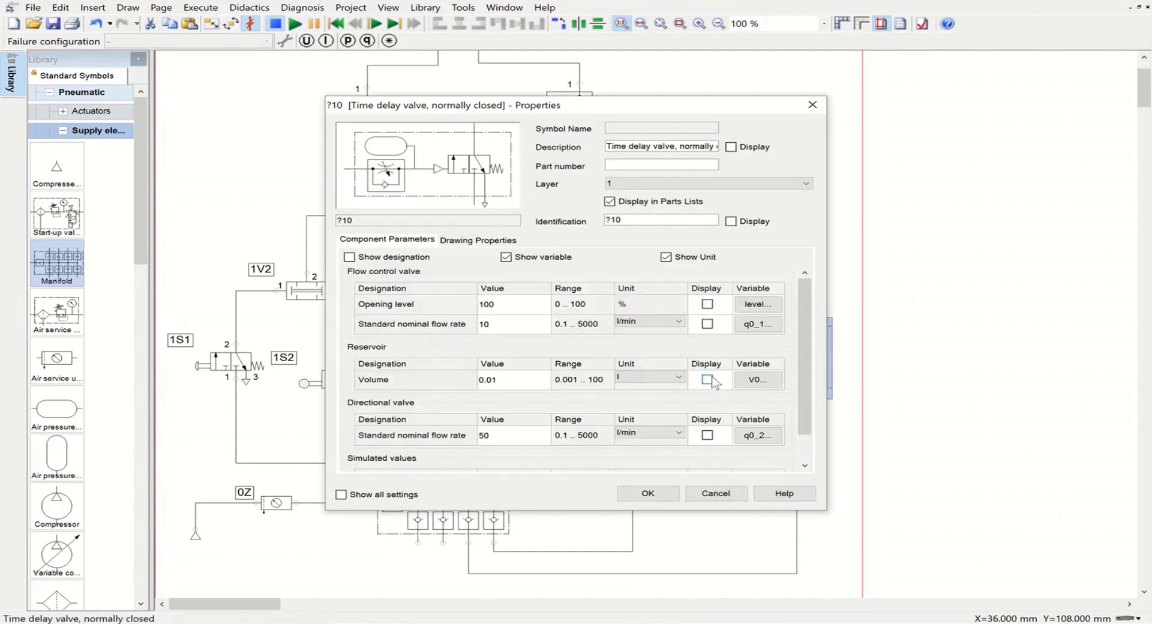
{"action": "left_click_drag", "start_coordinate": [626, 219], "coordinate": [583, 216]}
{"action": "type", "text": "1V6"}
{"action": "left_click", "coordinate": [671, 493]}
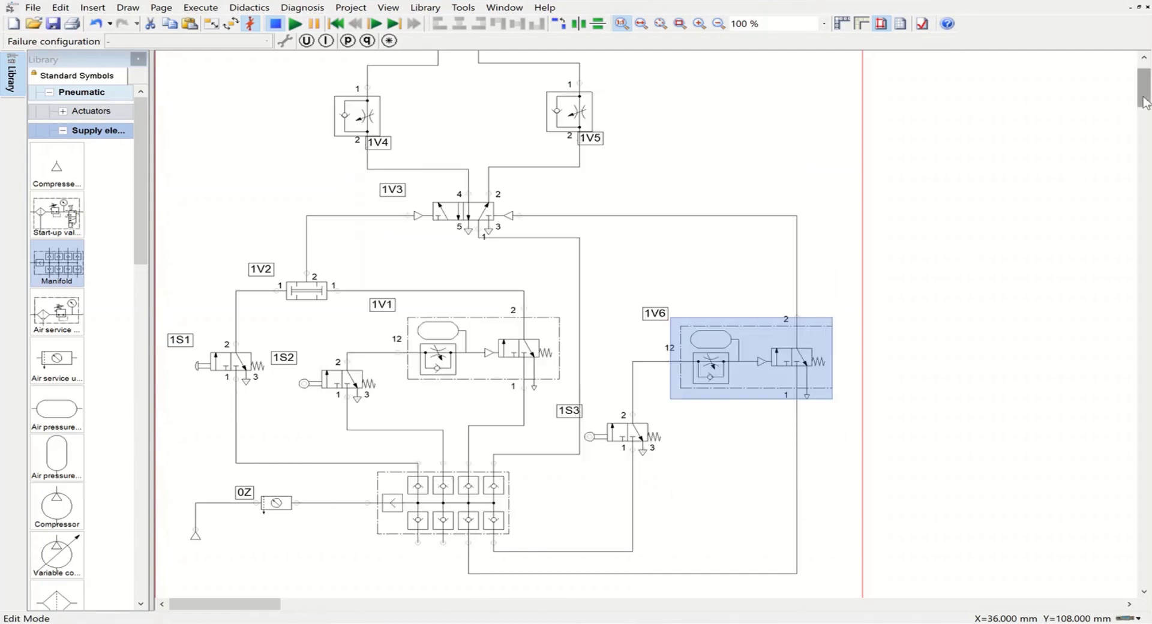
{"action": "left_click_drag", "start_coordinate": [1146, 102], "coordinate": [1146, 96]}
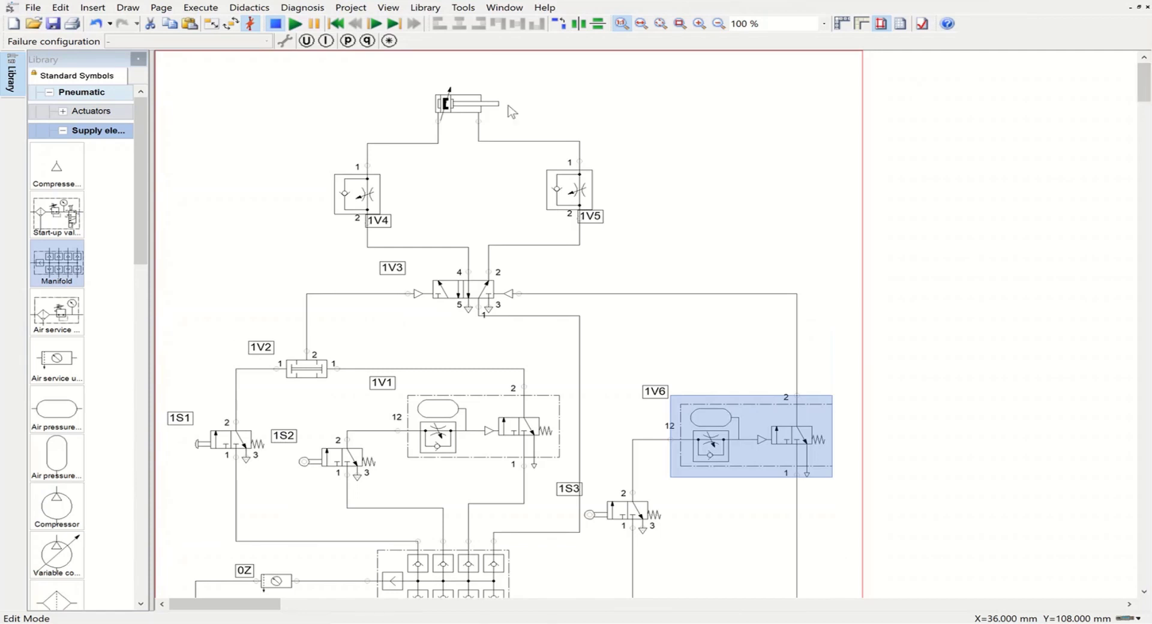
- Give the double-acting cylinder the identification 1A
{"action": "left_click", "coordinate": [466, 103]}
{"action": "double_click", "coordinate": [466, 103]}
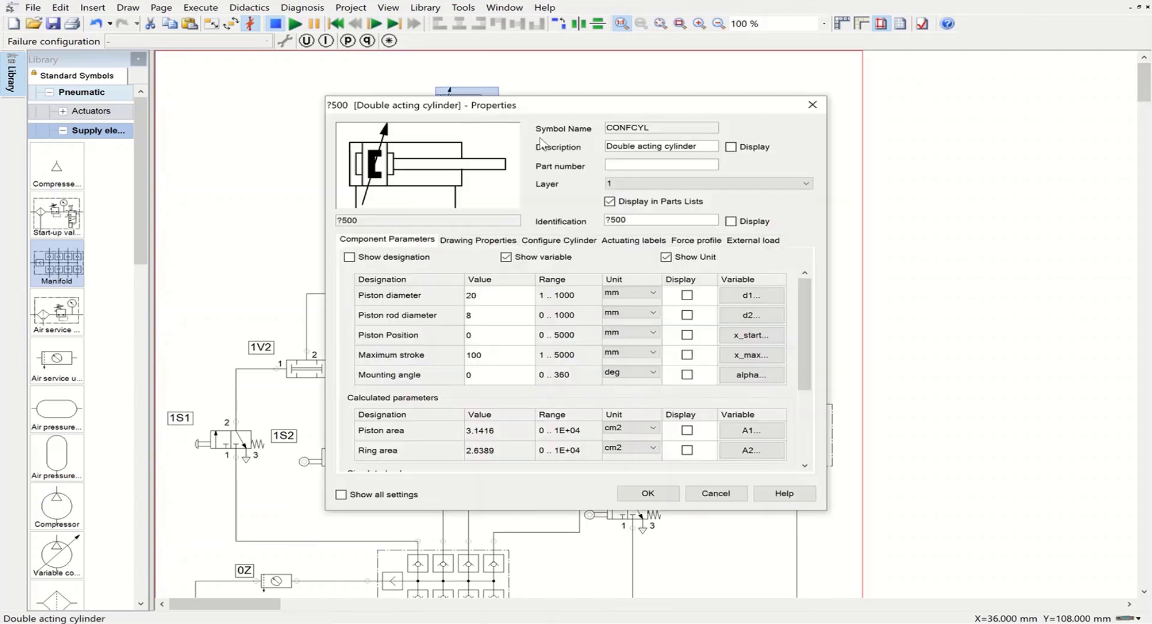
{"action": "double_click", "coordinate": [645, 220]}
{"action": "type", "text": "1A"}
{"action": "left_click", "coordinate": [669, 496]}
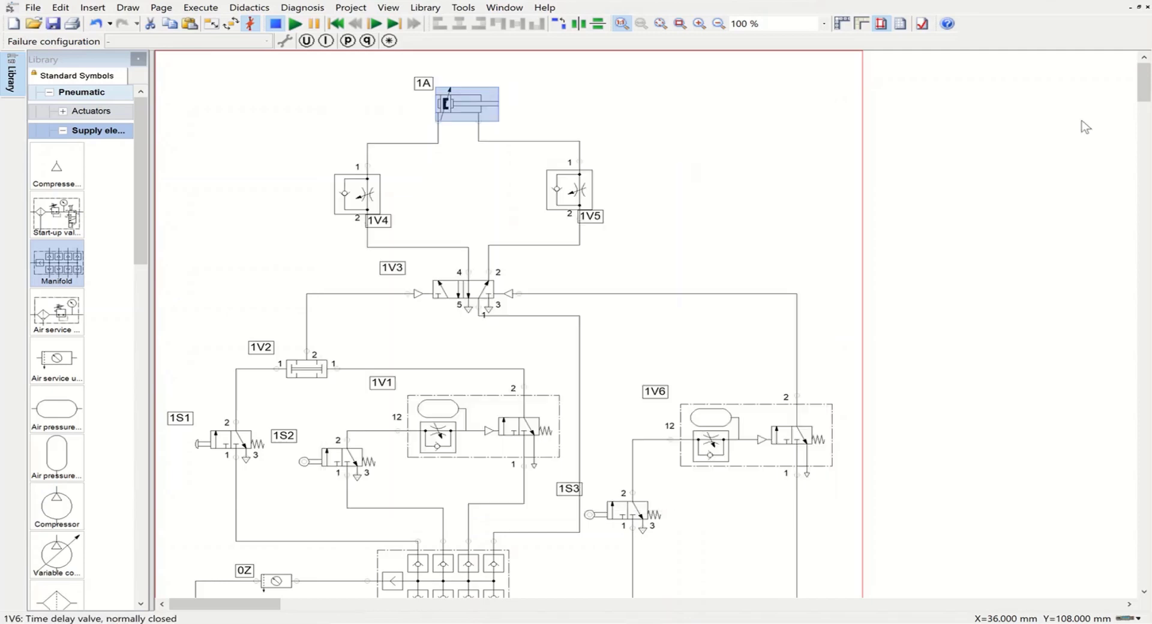
{"action": "mouse_move", "coordinate": [1143, 87]}
{"action": "left_mouse_down"}
{"action": "mouse_move", "coordinate": [1144, 98]}
{"action": "mouse_move", "coordinate": [1147, 88]}
{"action": "left_mouse_up"}
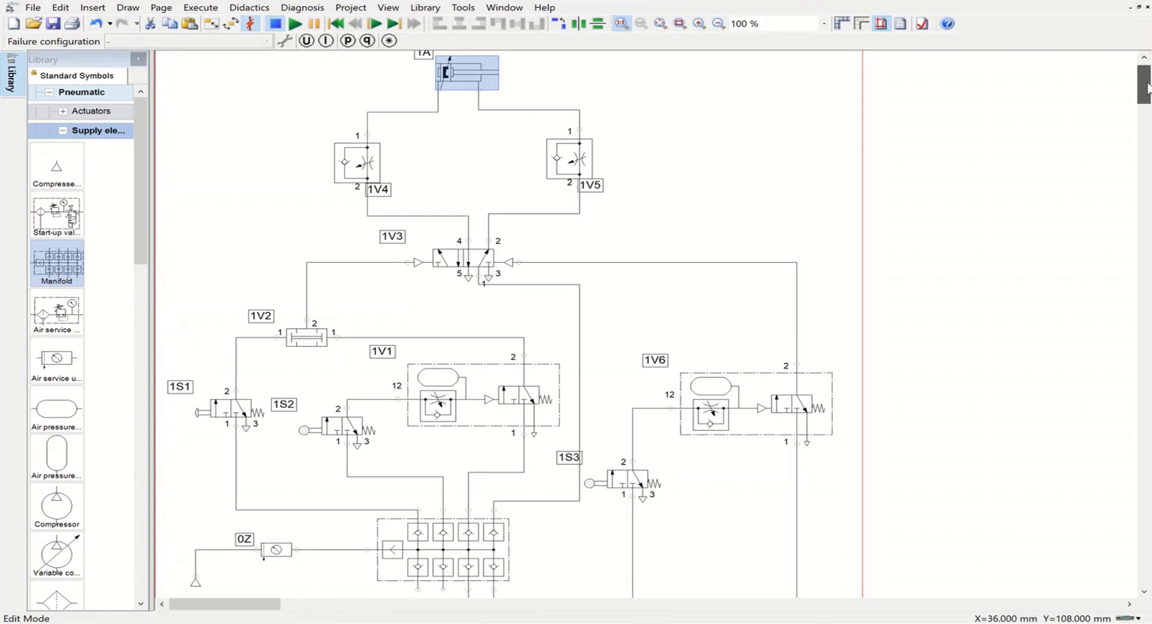
{"action": "left_click_drag", "start_coordinate": [1146, 88], "coordinate": [1147, 86]}
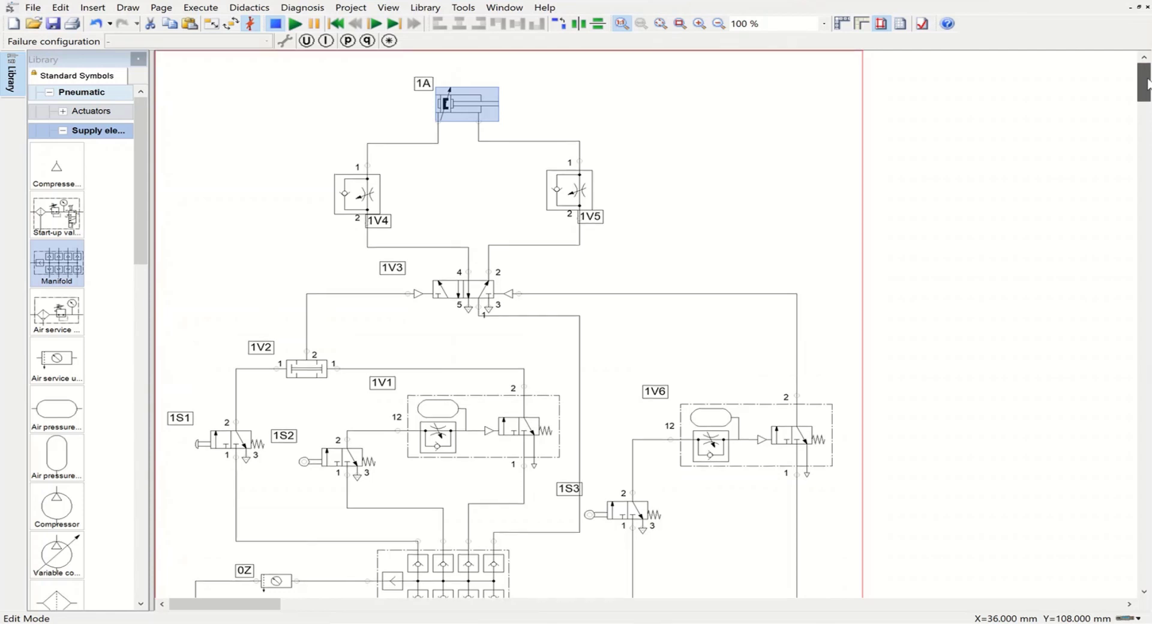
- Add actuating labels 1S2 at start 0 and 1S3 at start 100 to cylinder 1A
{"action": "left_click", "coordinate": [462, 96]}
{"action": "double_click", "coordinate": [464, 99]}
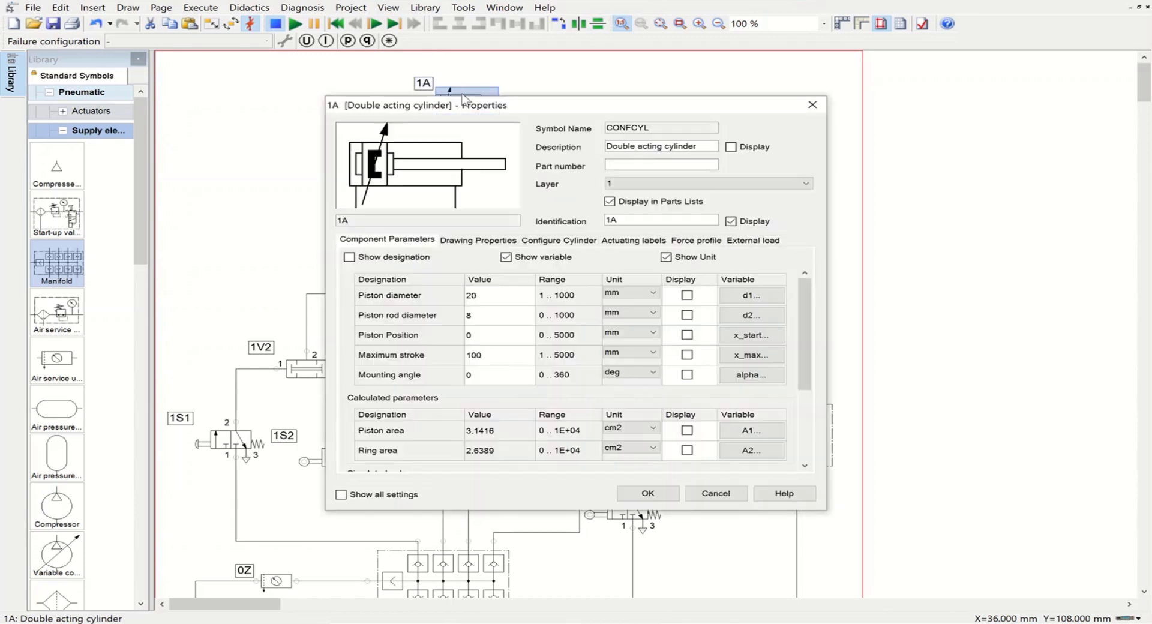
{"action": "left_click", "coordinate": [636, 240]}
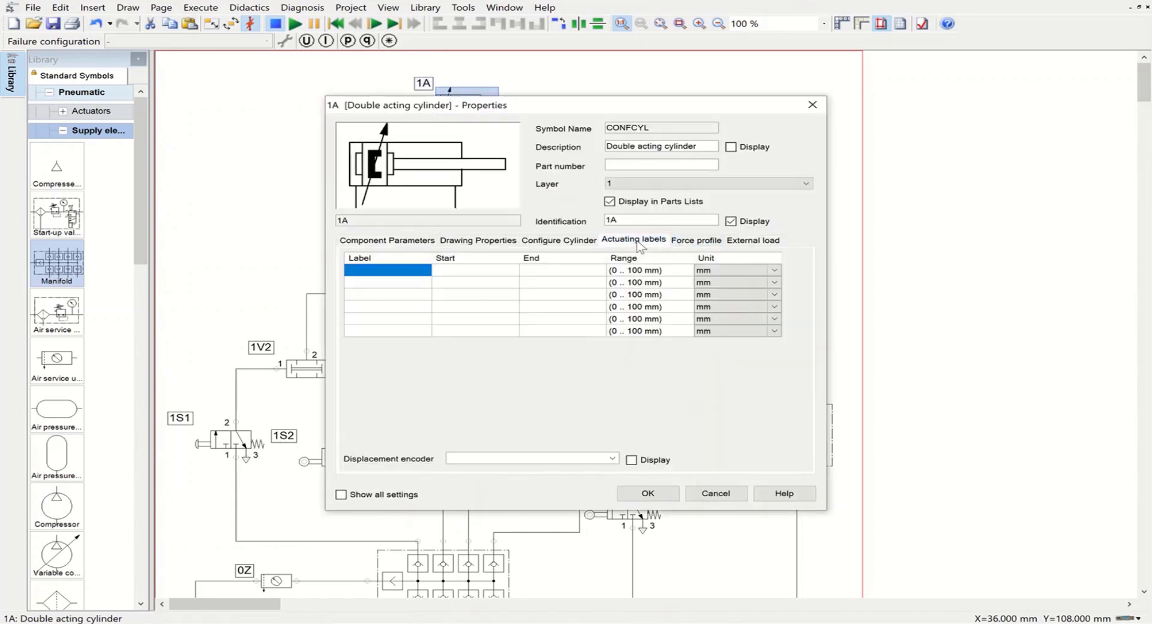
{"action": "left_click", "coordinate": [389, 272]}
{"action": "type", "text": "1"}
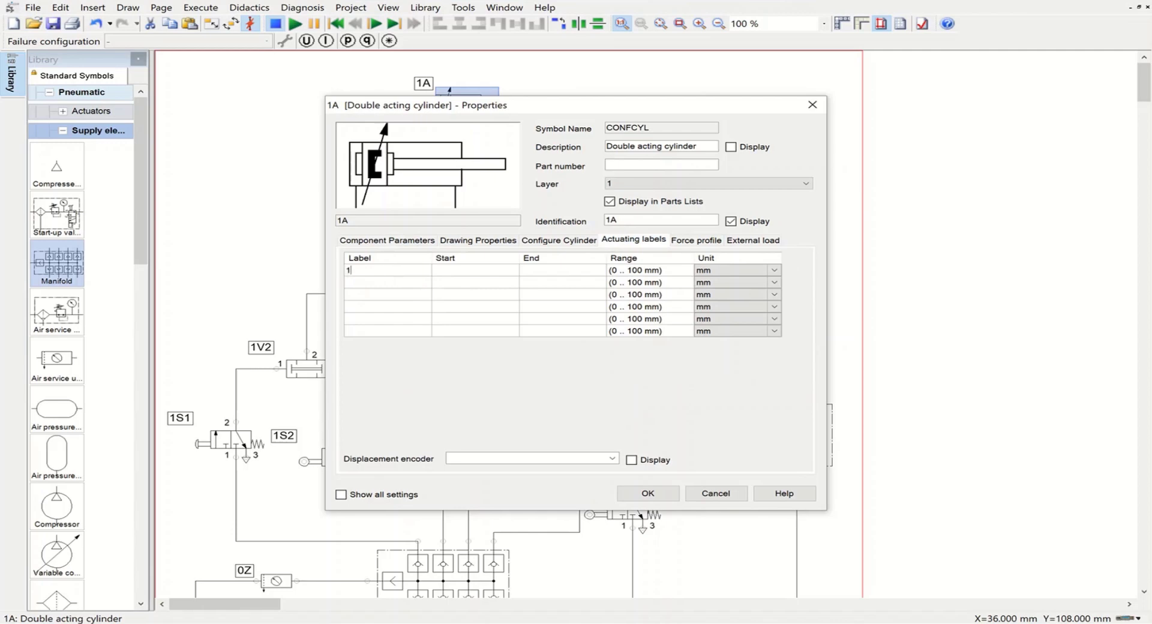
{"action": "type", "text": "S2"}
{"action": "left_click", "coordinate": [459, 280]}
{"action": "left_click", "coordinate": [456, 273]}
{"action": "left_click", "coordinate": [401, 285]}
{"action": "left_click", "coordinate": [456, 287]}
{"action": "left_click", "coordinate": [648, 493]}
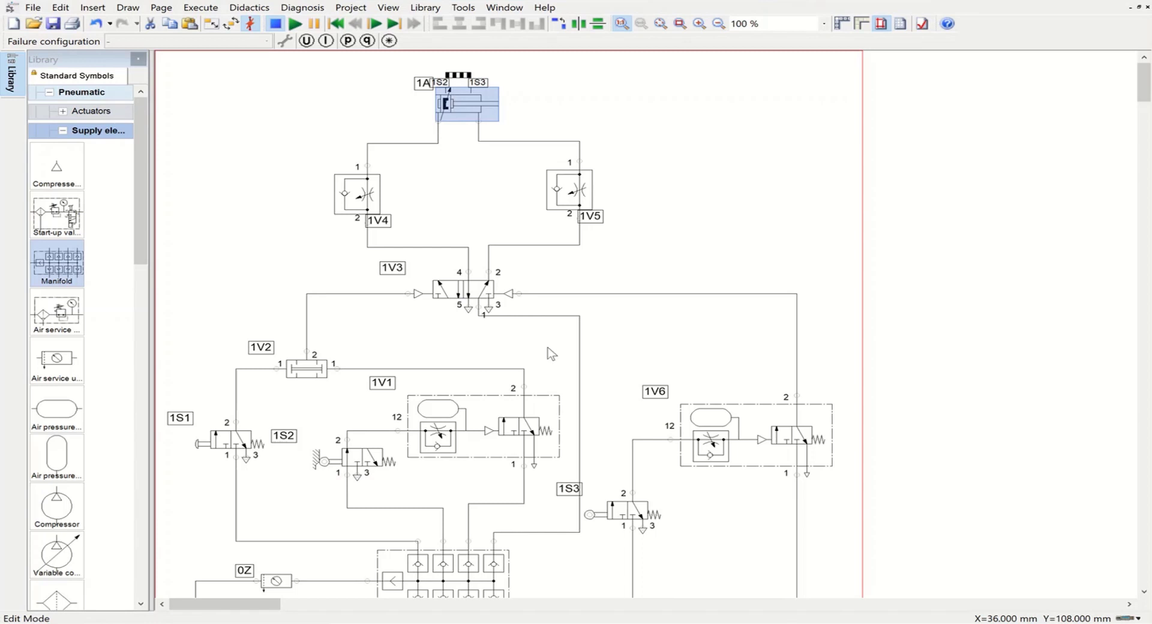
- Start the simulation and check the 0.600 MPa supply pressure at the service unit
{"action": "left_click", "coordinate": [301, 27]}
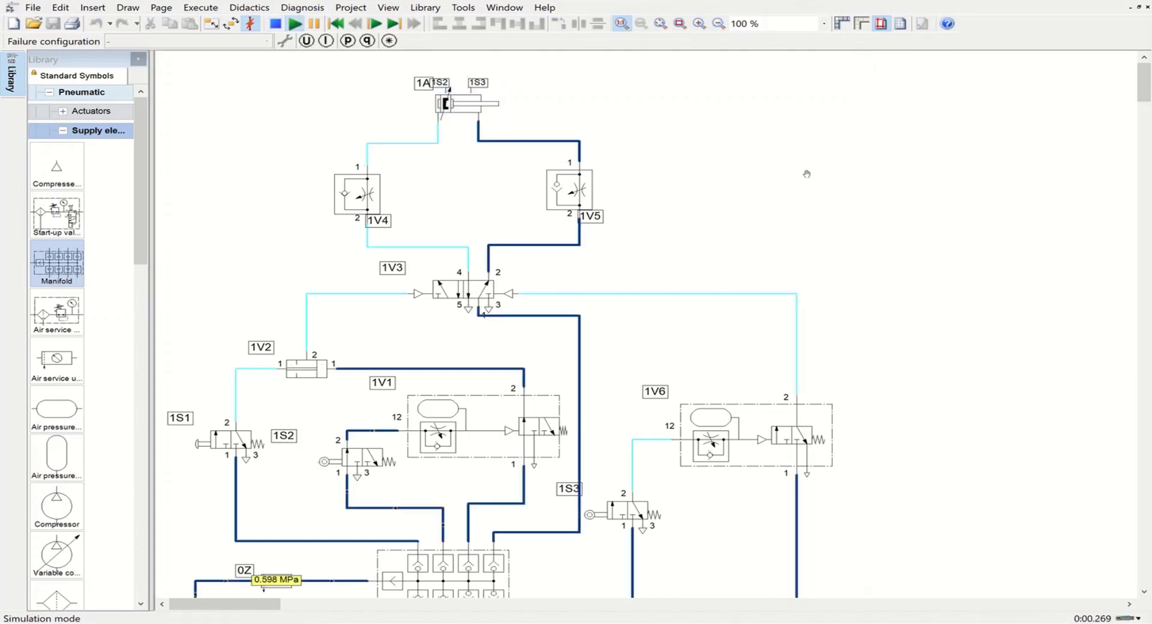
{"action": "scroll", "coordinate": [1145, 111], "scroll_direction": "down", "scroll_amount": 3}
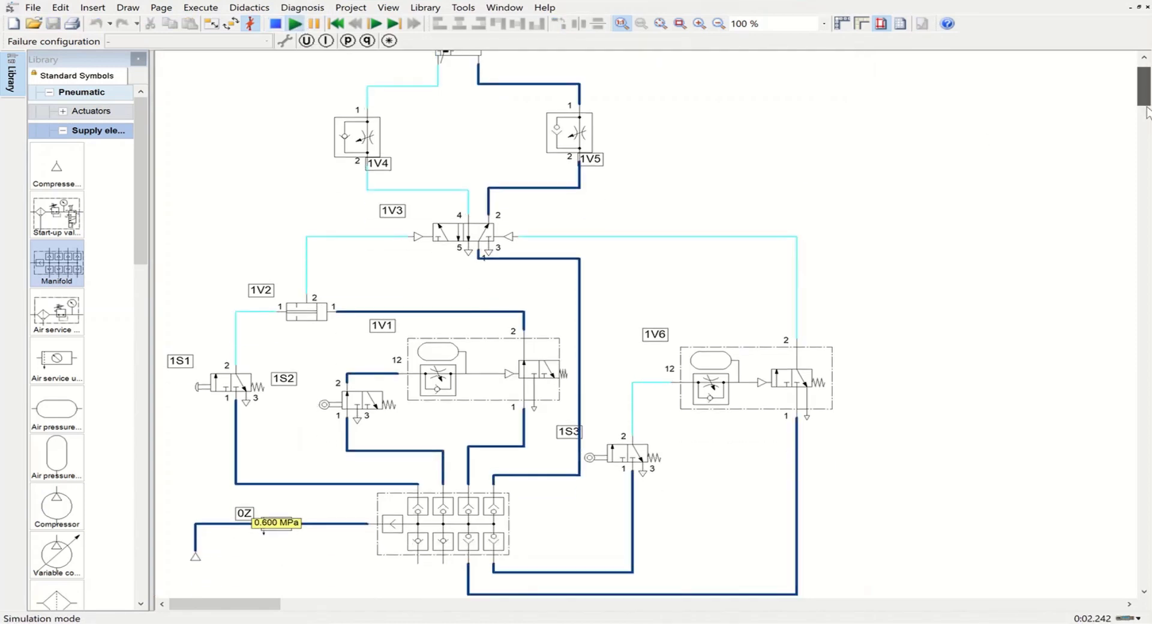
{"action": "scroll", "coordinate": [1146, 111], "scroll_direction": "down", "scroll_amount": 5}
{"action": "scroll", "coordinate": [1145, 111], "scroll_direction": "up", "scroll_amount": 4}
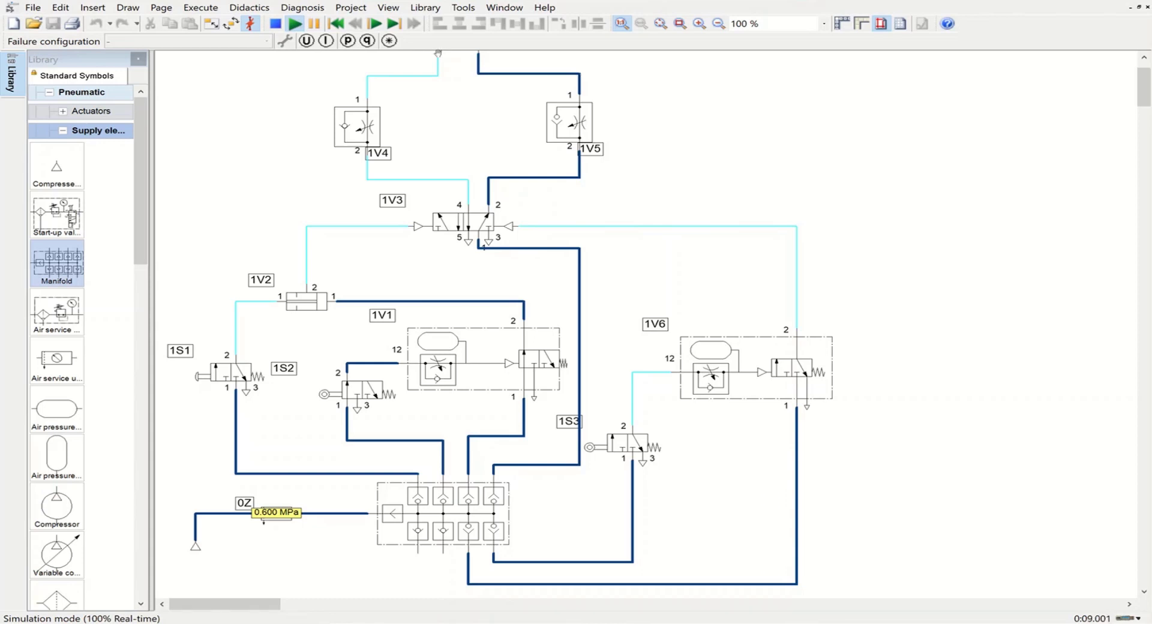
- Stop the simulation and set timer 1V1's reservoir volume to 0.3 l
{"action": "left_click", "coordinate": [275, 24]}
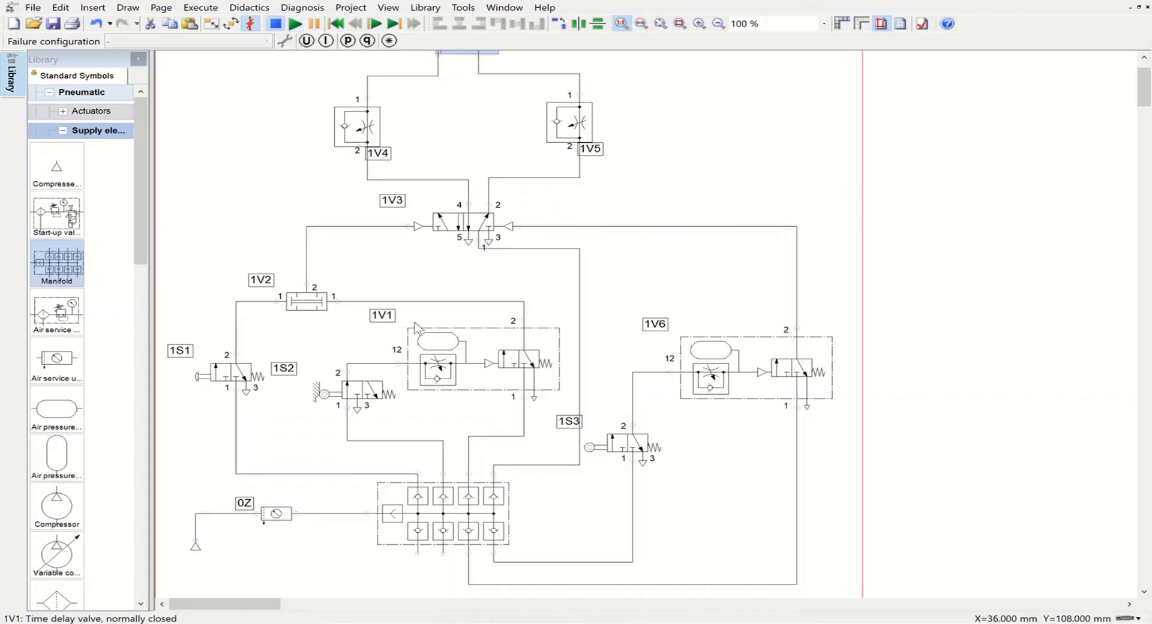
{"action": "double_click", "coordinate": [470, 365]}
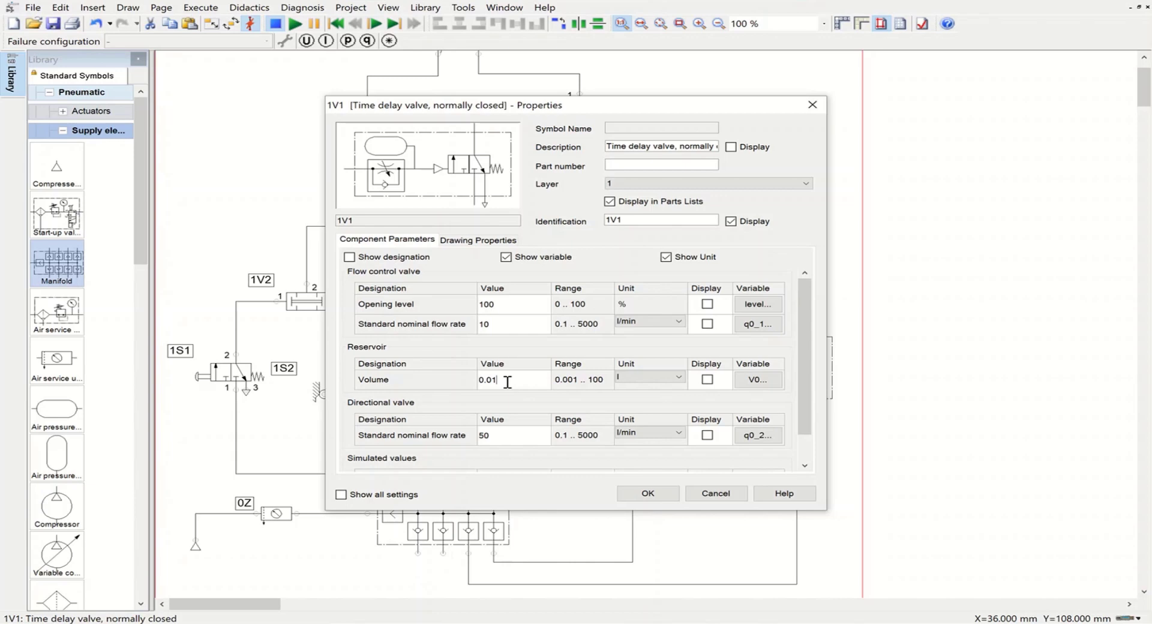
{"action": "type", "text": "3"}
{"action": "left_click", "coordinate": [649, 494]}
- Set timer 1V6's reservoir volume to 0.3 l as well
{"action": "left_click", "coordinate": [761, 370]}
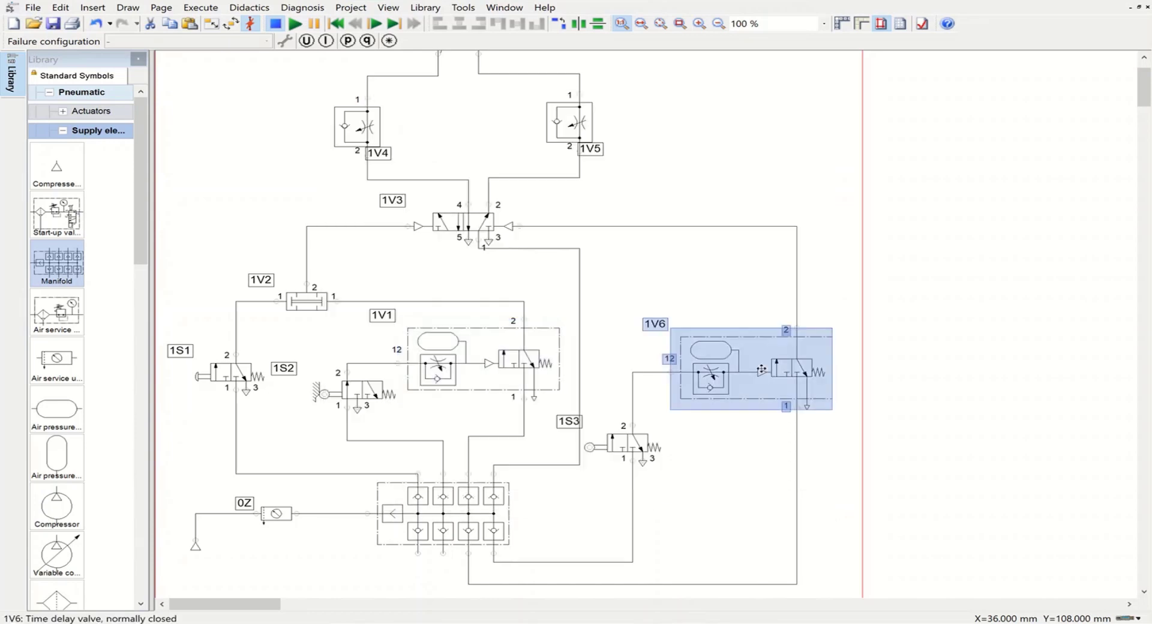
{"action": "double_click", "coordinate": [760, 370]}
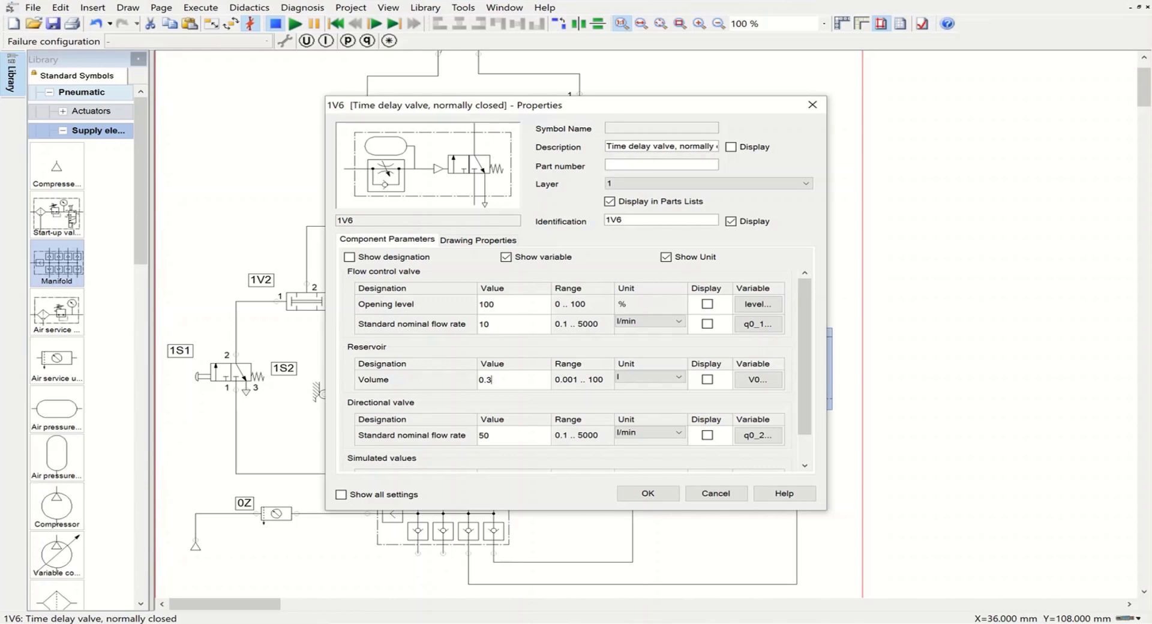
{"action": "left_click", "coordinate": [645, 499]}
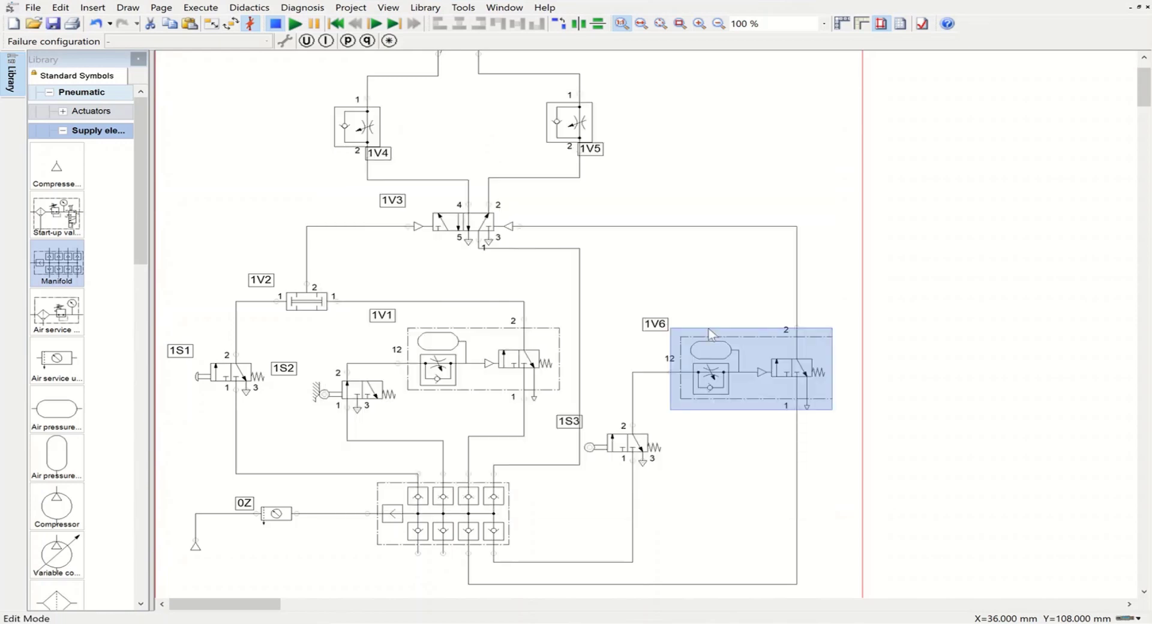
- Restart the simulation and actuate push-button valve 1S1 to extend cylinder 1A
{"action": "left_click", "coordinate": [296, 24]}
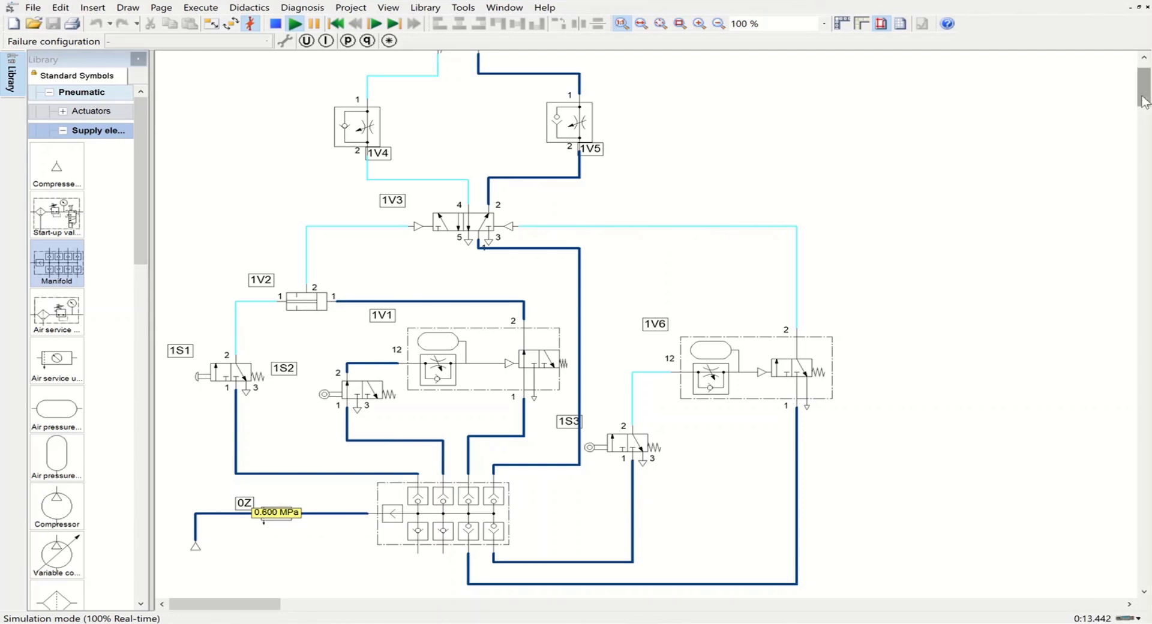
{"action": "scroll", "coordinate": [1142, 100], "scroll_direction": "up", "scroll_amount": 1}
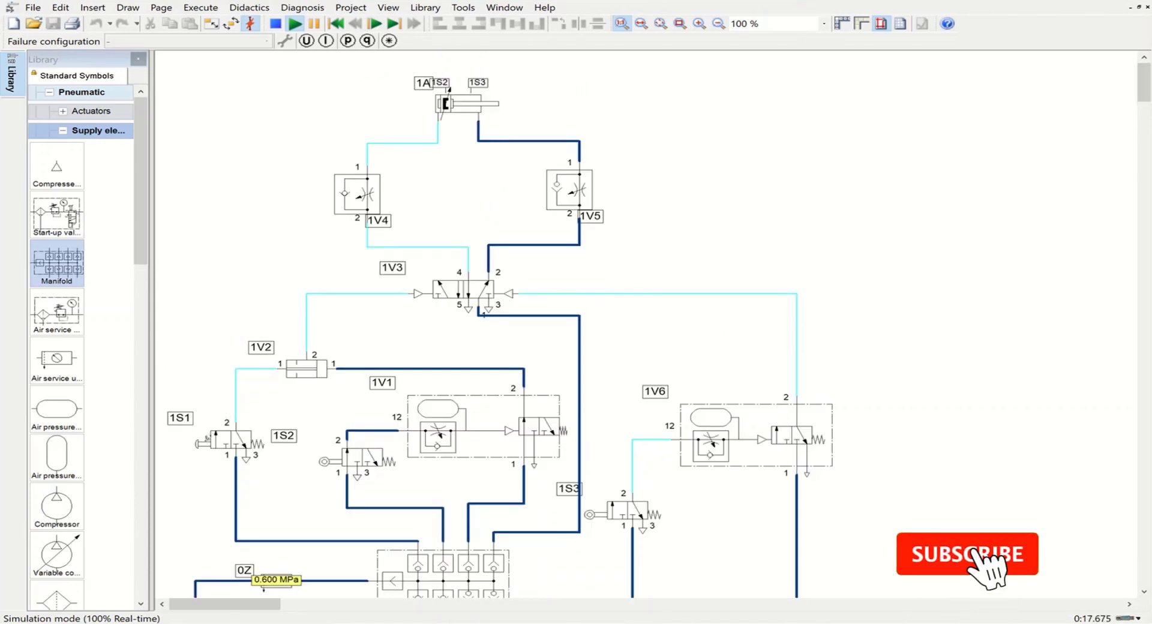
{"action": "left_click", "coordinate": [203, 443]}
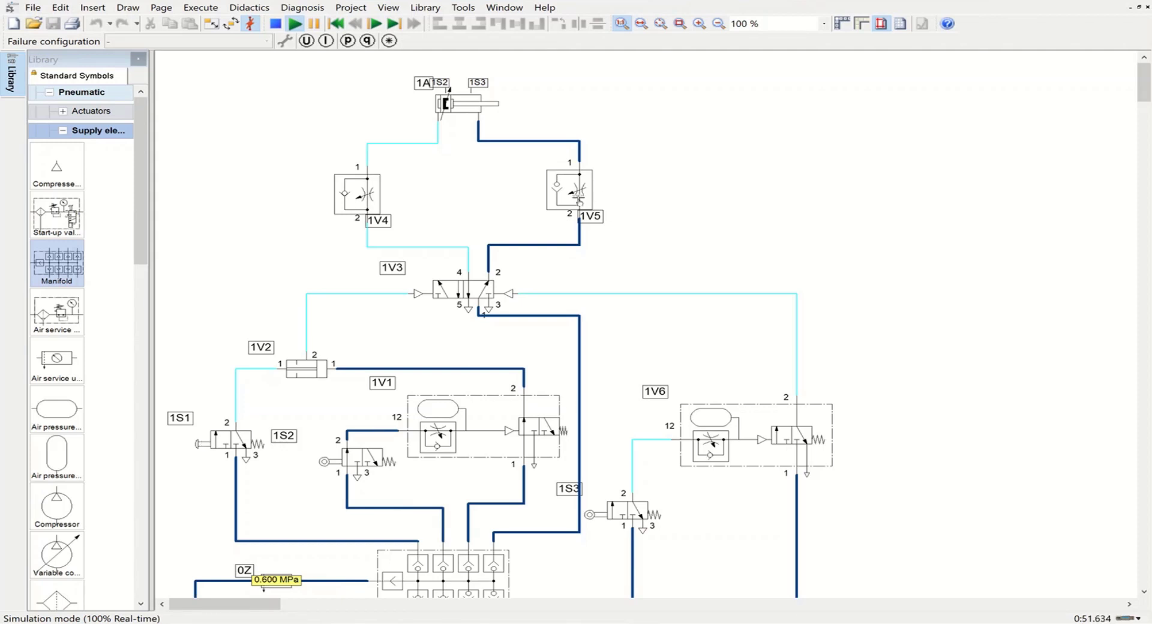
- Lower throttle valve 1V5's opening level from 100 to 10 and actuate 1S1
{"action": "left_click", "coordinate": [579, 203]}
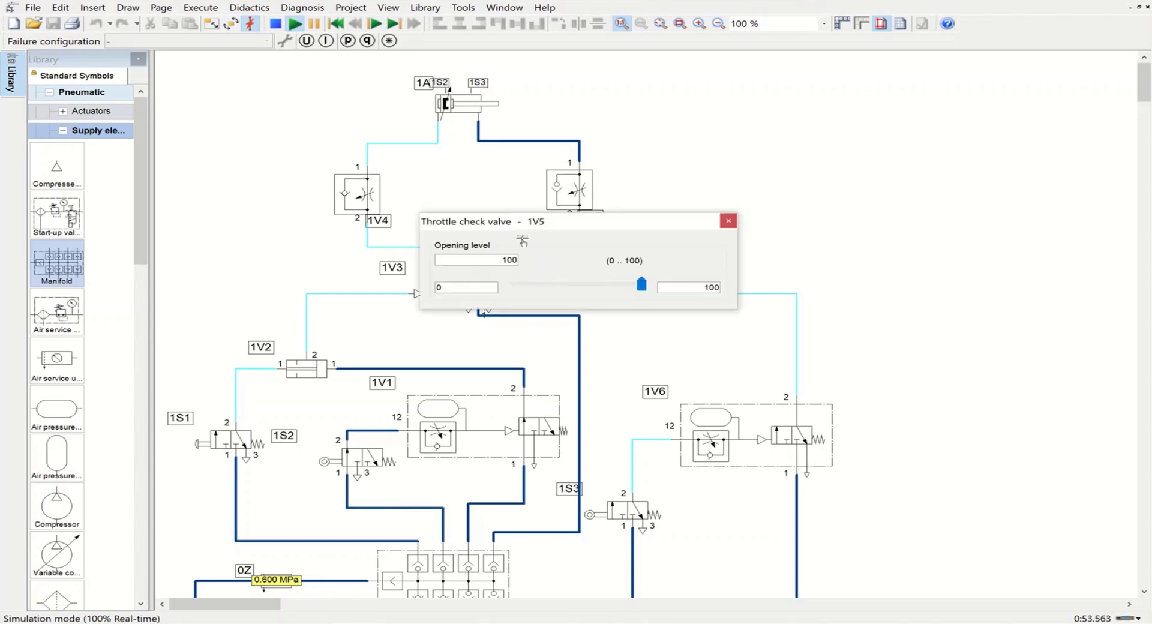
{"action": "left_click", "coordinate": [510, 259]}
{"action": "double_click", "coordinate": [518, 259]}
{"action": "type", "text": "10"}
{"action": "left_click", "coordinate": [728, 220]}
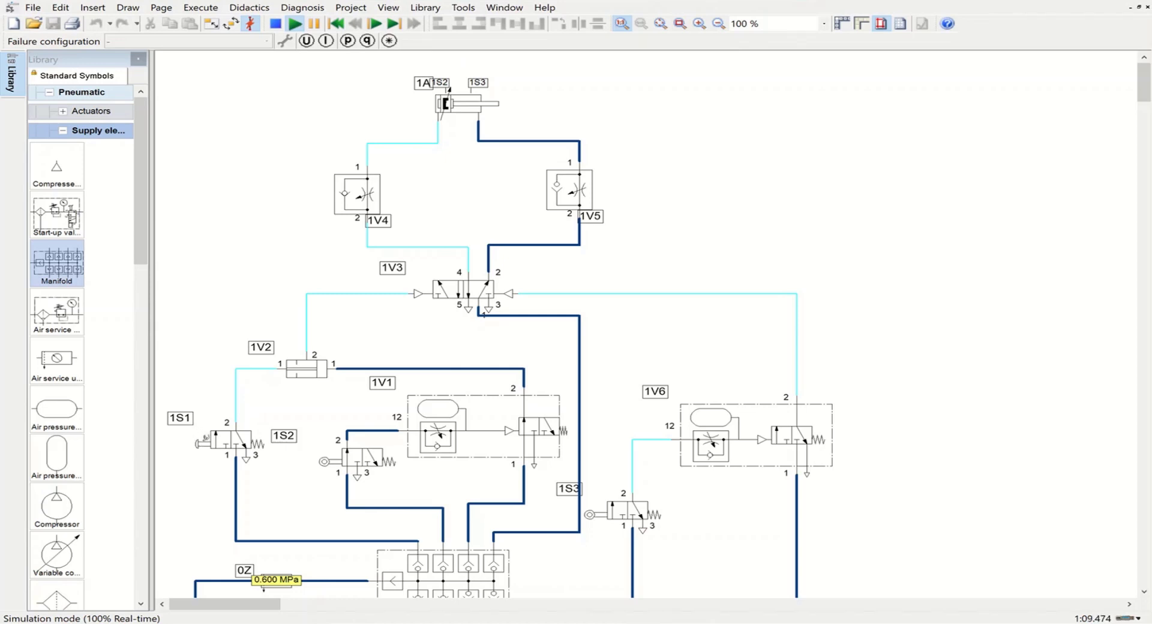
{"action": "left_click", "coordinate": [205, 441]}
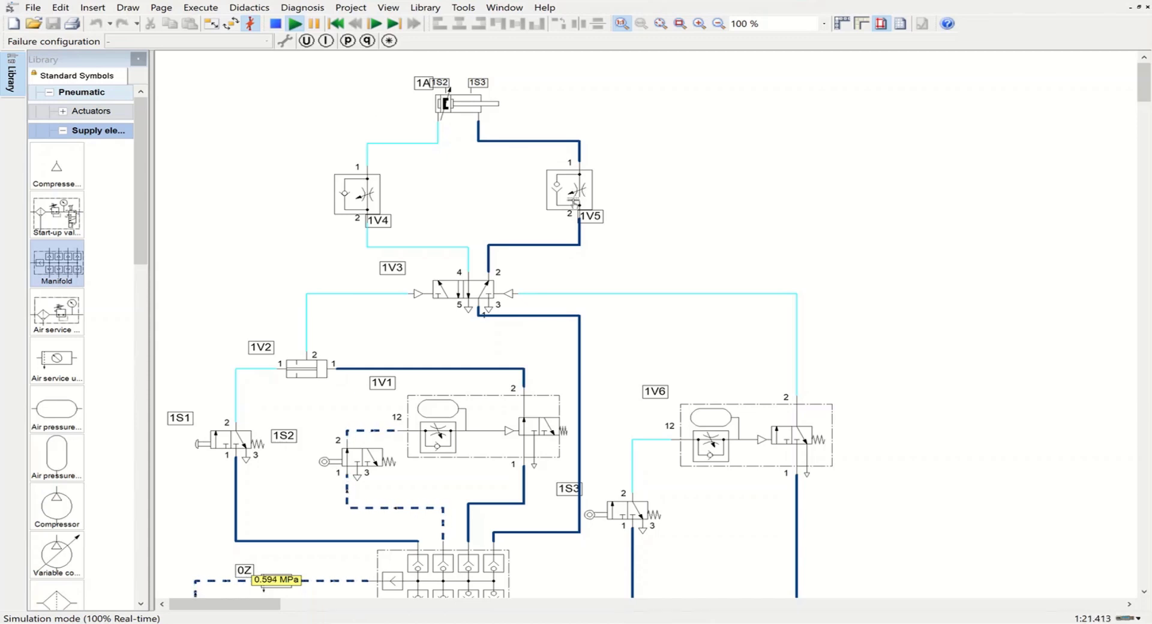
- Reduce 1V5's opening level further to 1 and actuate 1S1 for another stroke
{"action": "left_click", "coordinate": [577, 195]}
{"action": "left_click", "coordinate": [580, 208]}
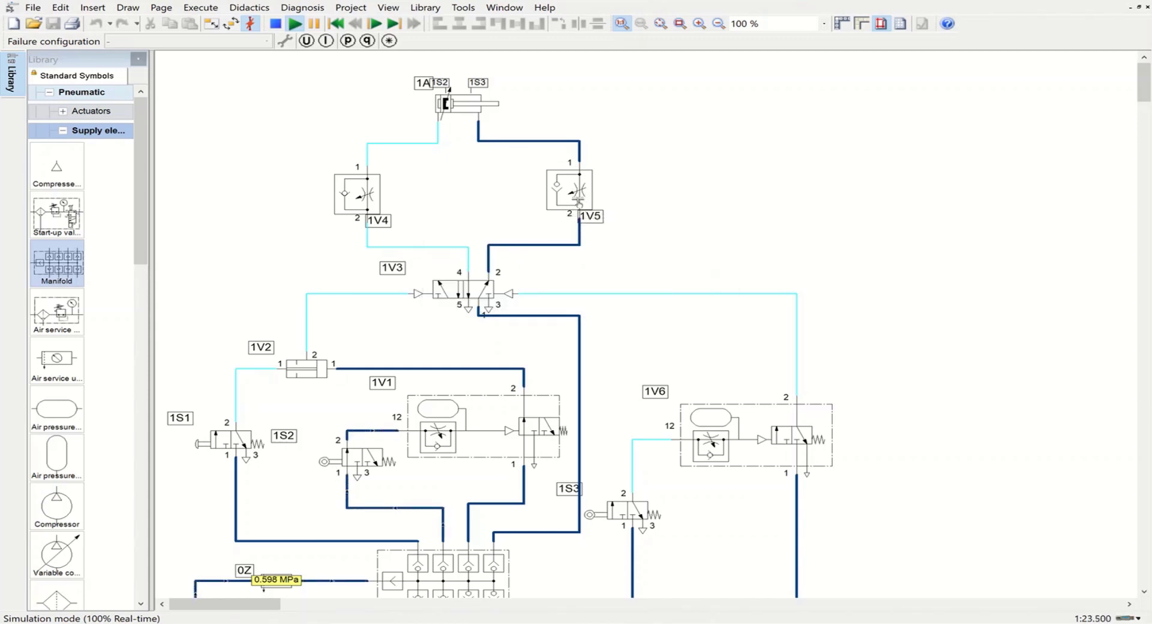
{"action": "left_click", "coordinate": [574, 191]}
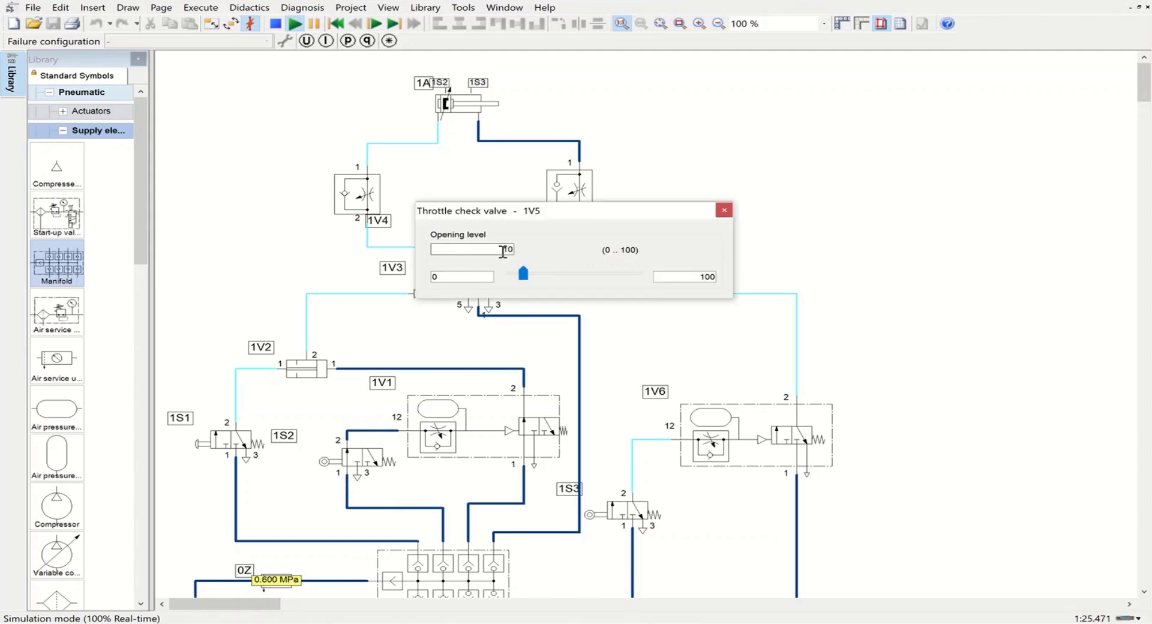
{"action": "double_click", "coordinate": [506, 249]}
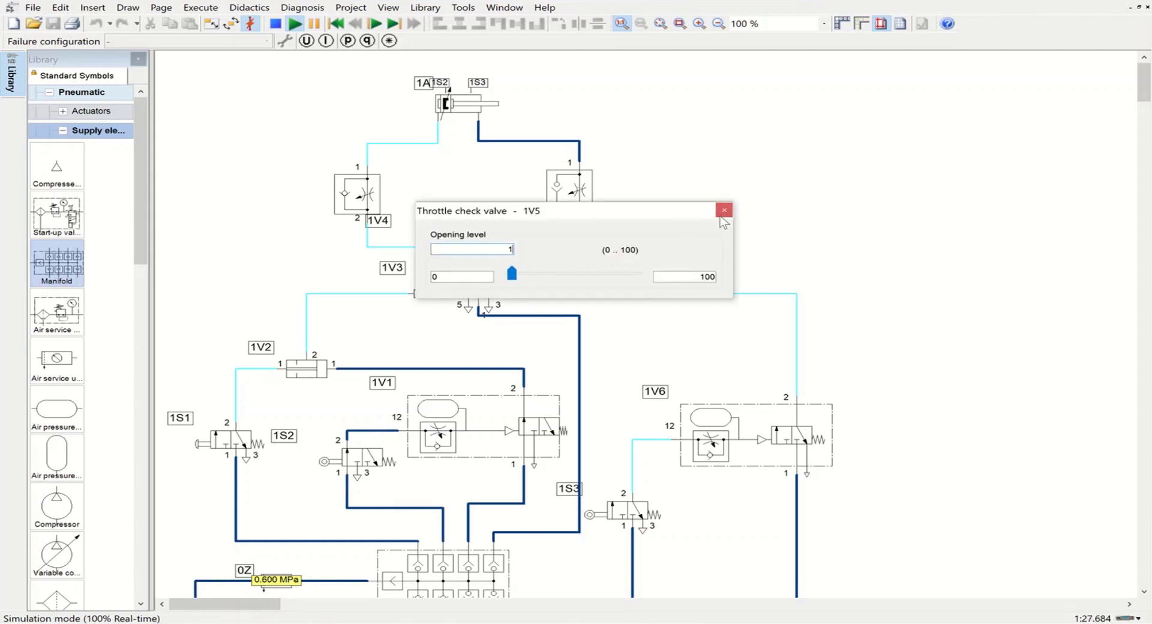
{"action": "left_click", "coordinate": [724, 210]}
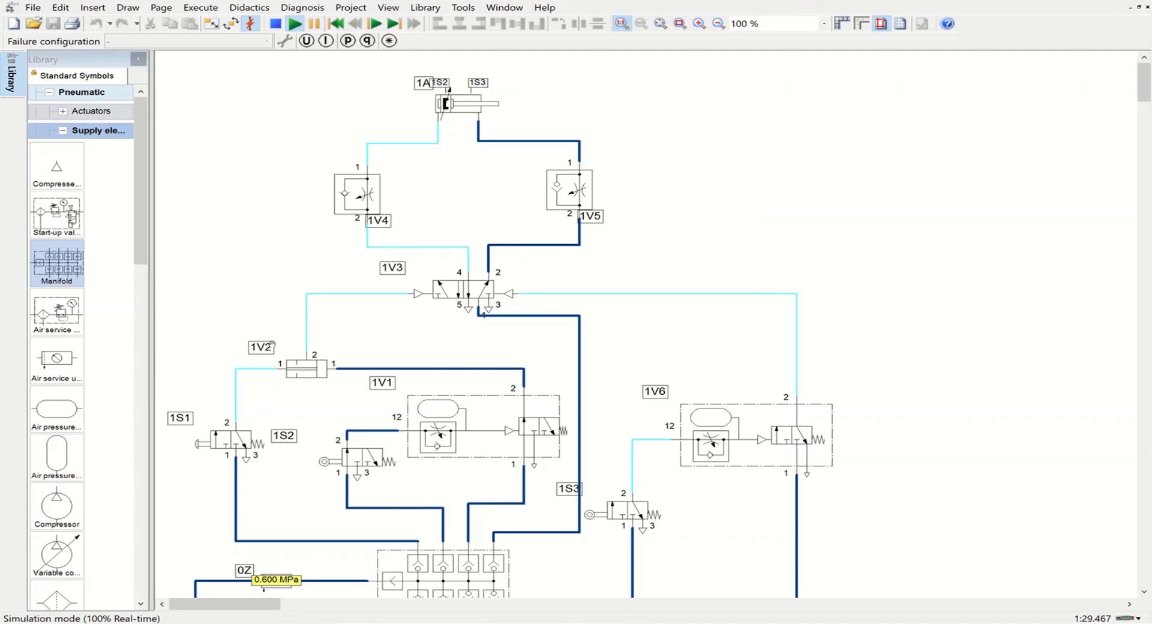
{"action": "left_click", "coordinate": [200, 443]}
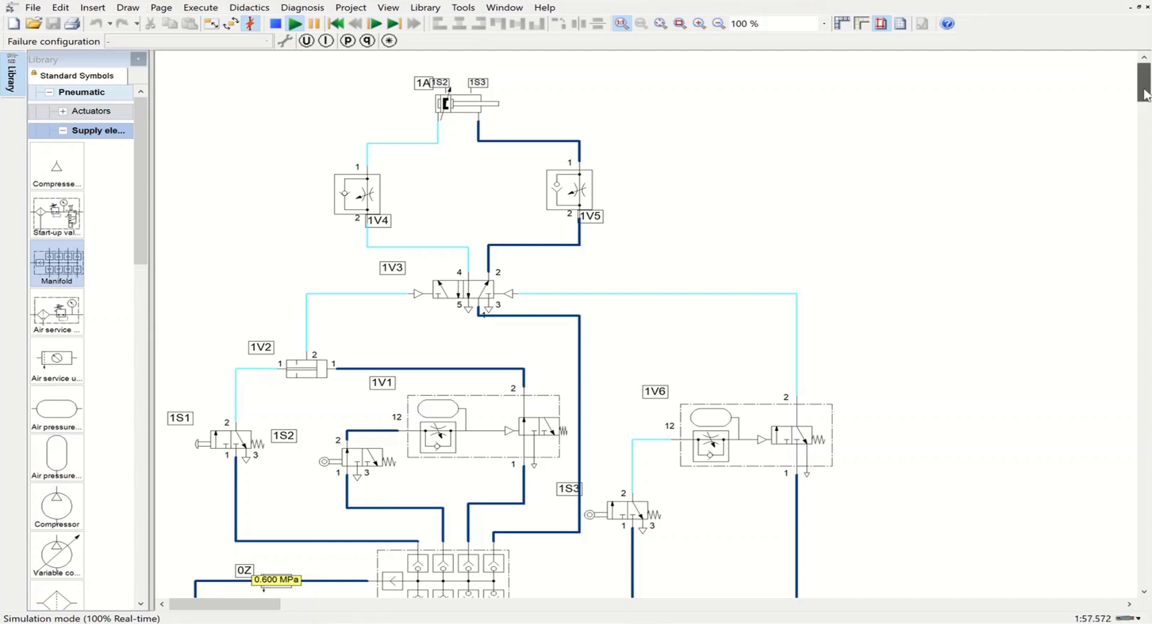
{"action": "left_click_drag", "start_coordinate": [1145, 90], "coordinate": [1146, 96]}
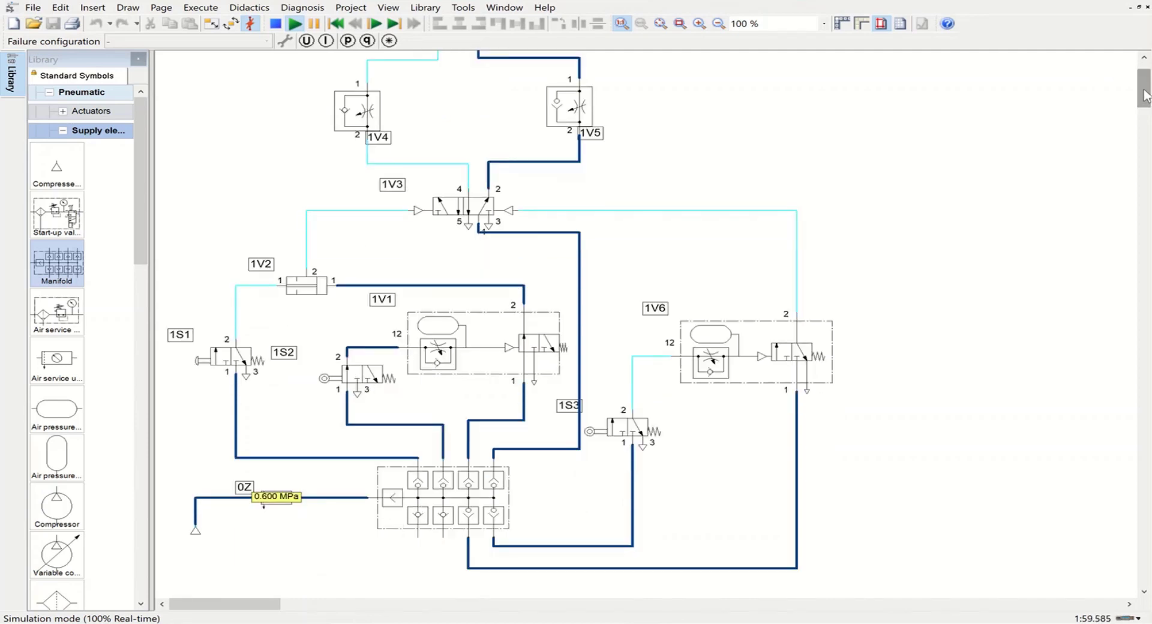